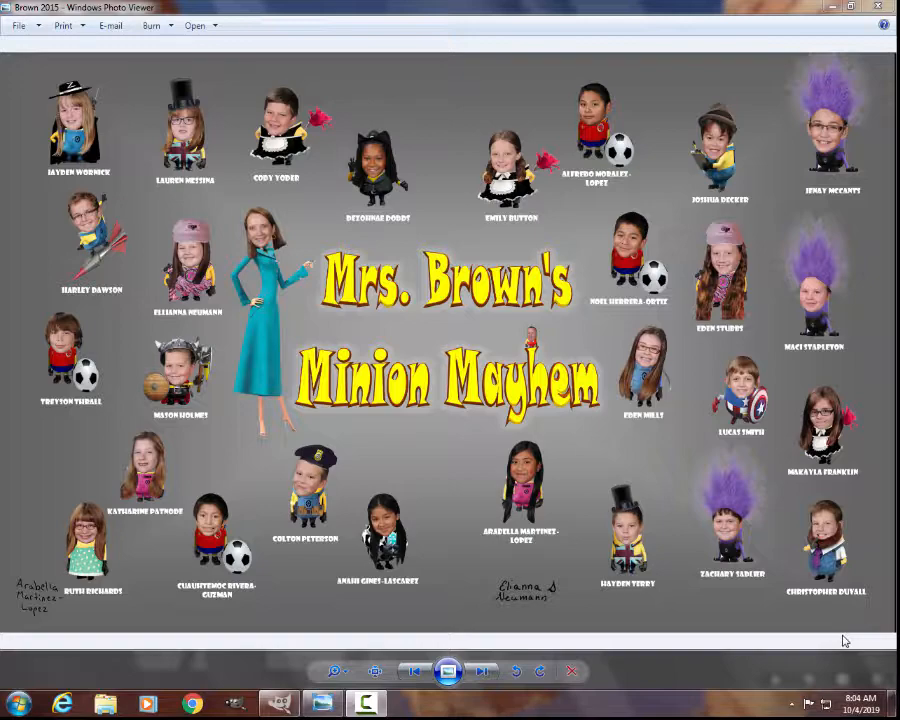
Browse back through the finished 2015 class posters to examine their themed backgrounds and cut-out student portraits
left_click(418, 674)
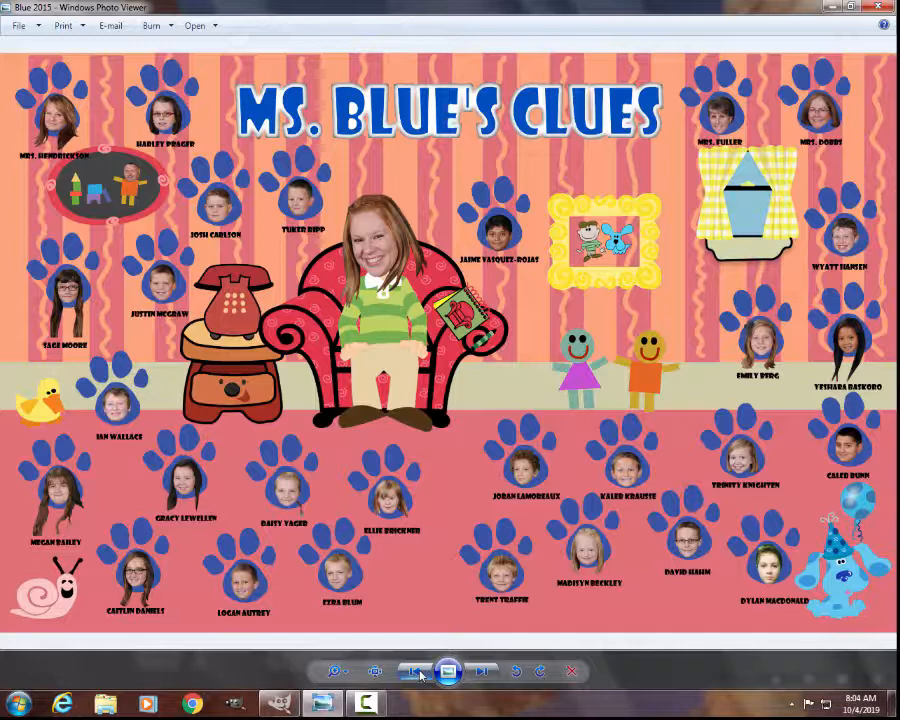
left_click(418, 674)
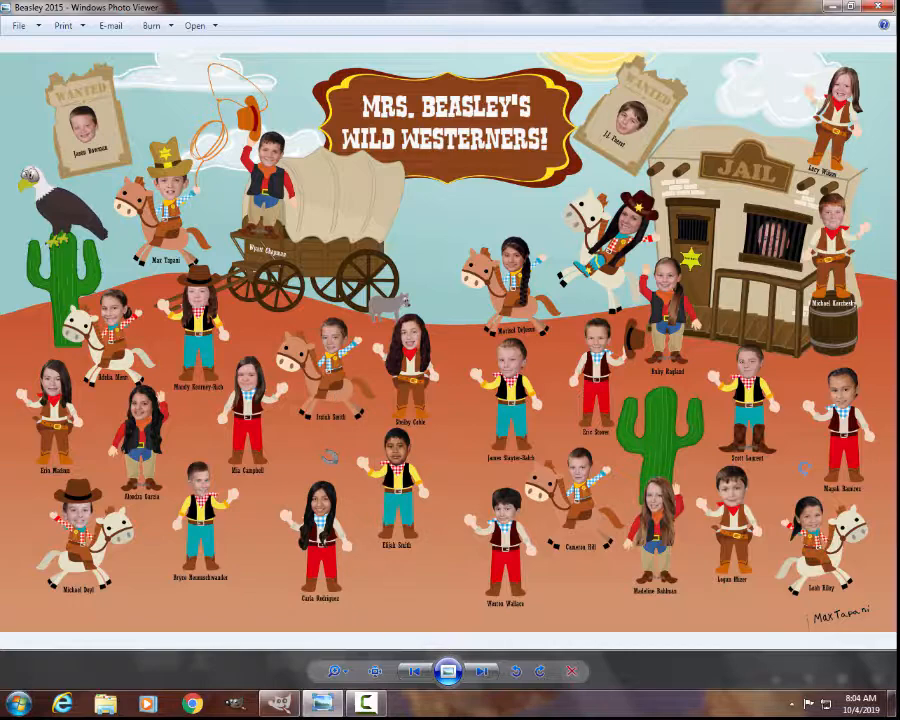
left_click(413, 671)
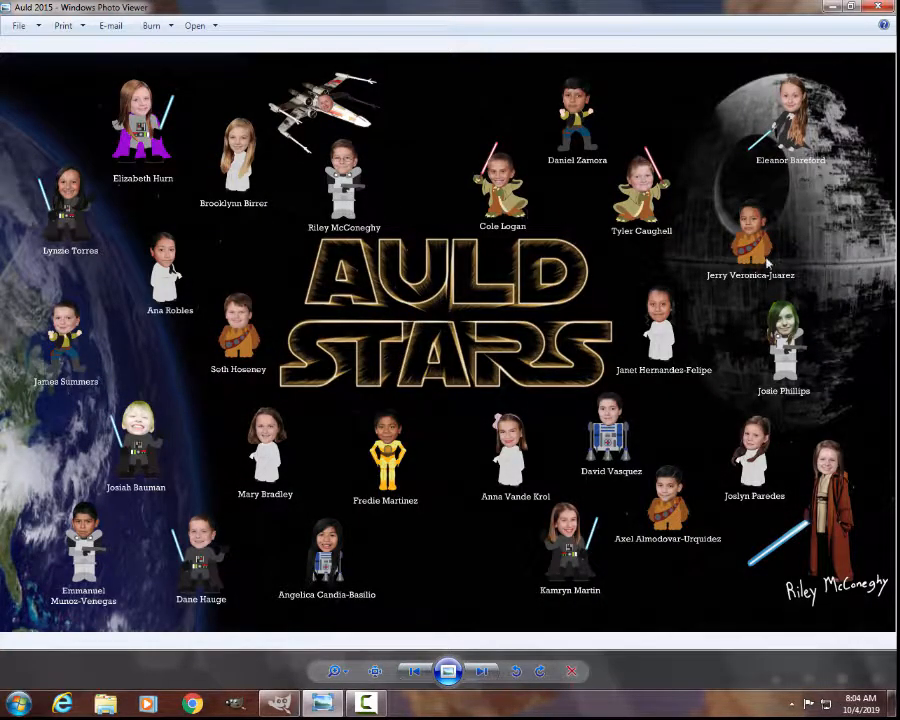
left_click(411, 671)
left_click(411, 671)
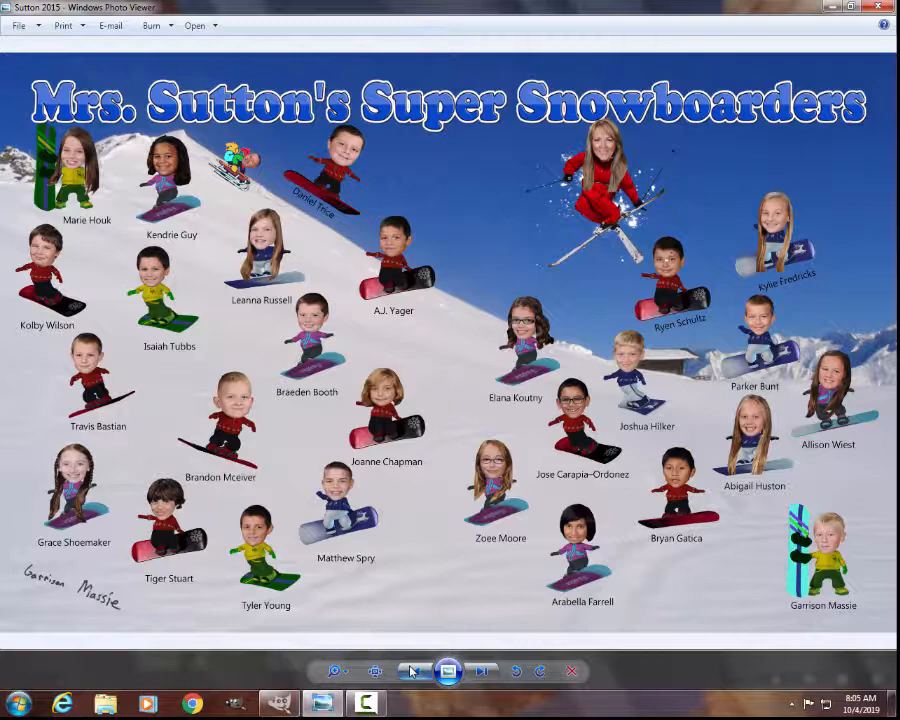
left_click(413, 672)
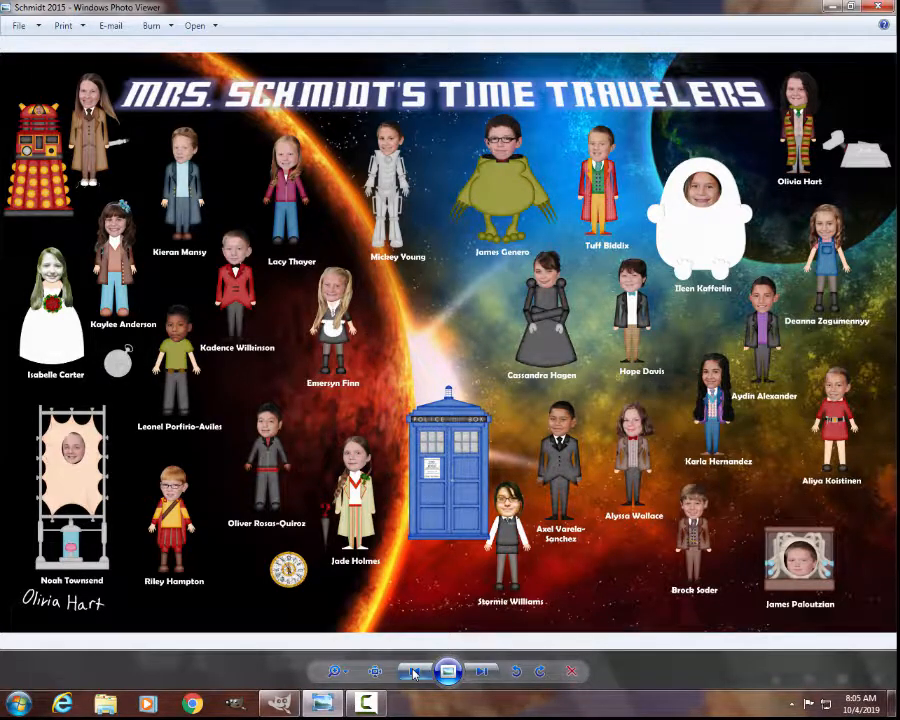
Switch to GIMP and open lego background.jpg from the Desktop folder
left_click(281, 705)
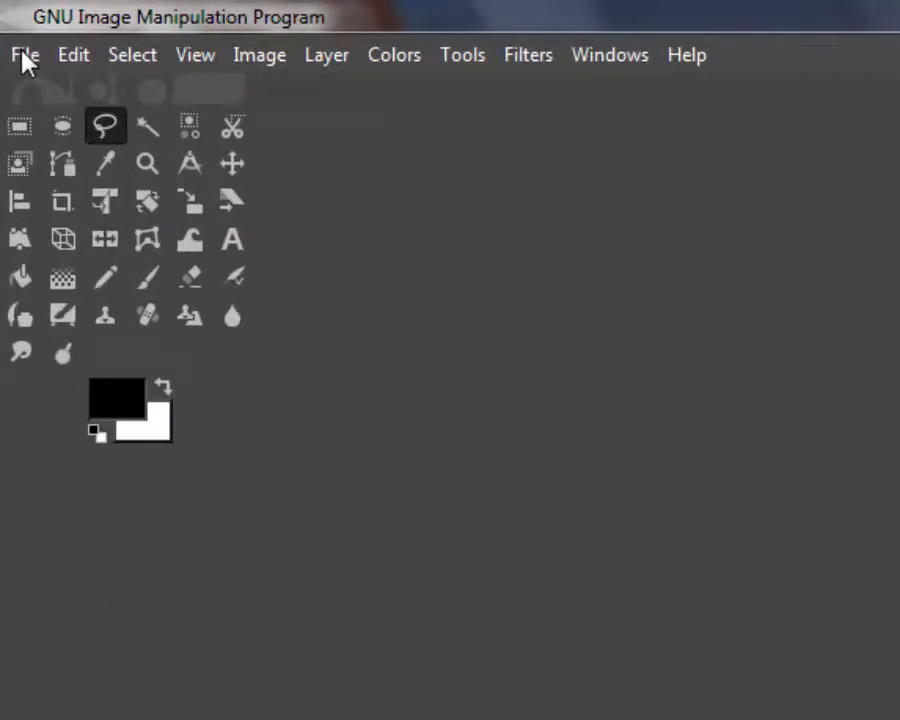
left_click(25, 55)
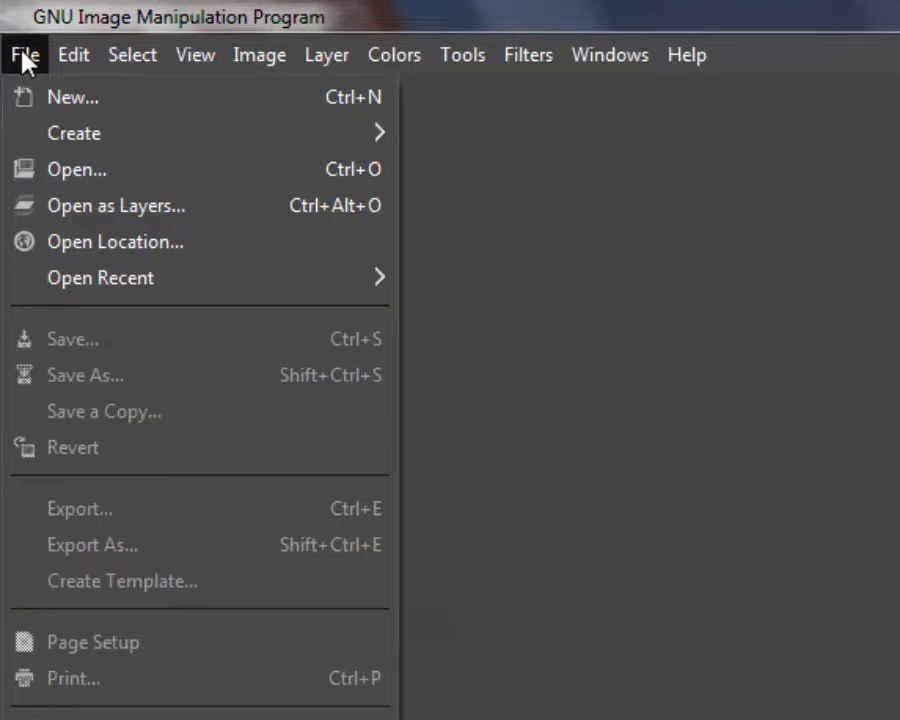
left_click(70, 172)
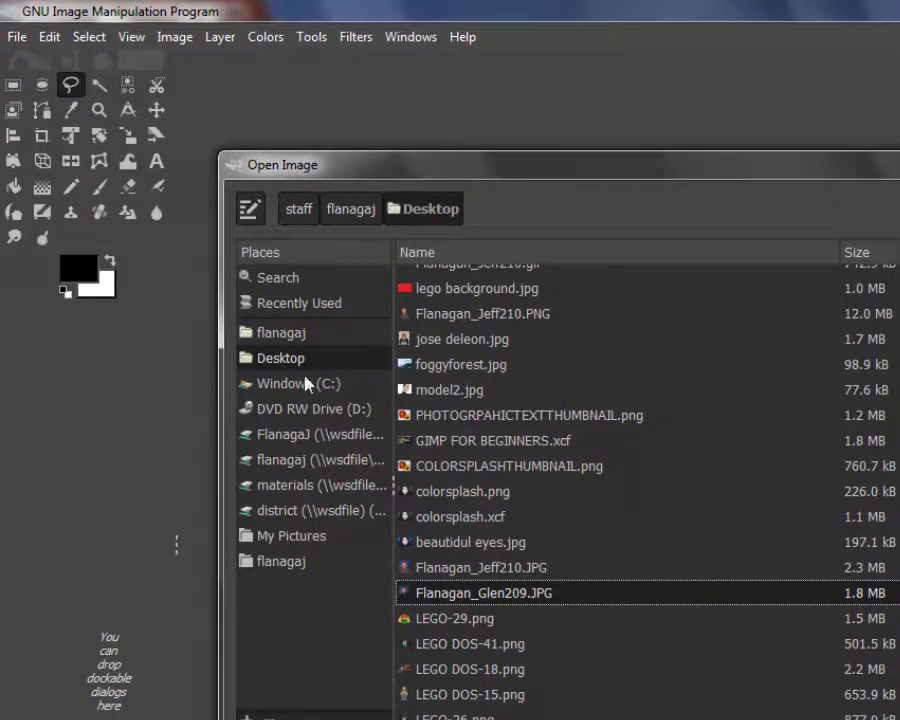
left_click(273, 364)
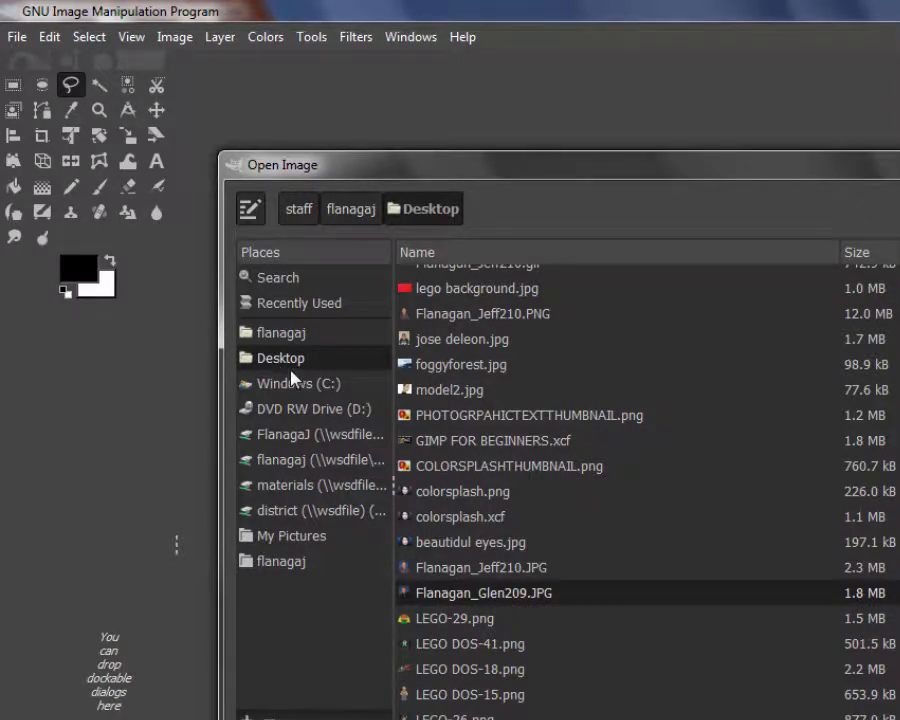
left_click(281, 336)
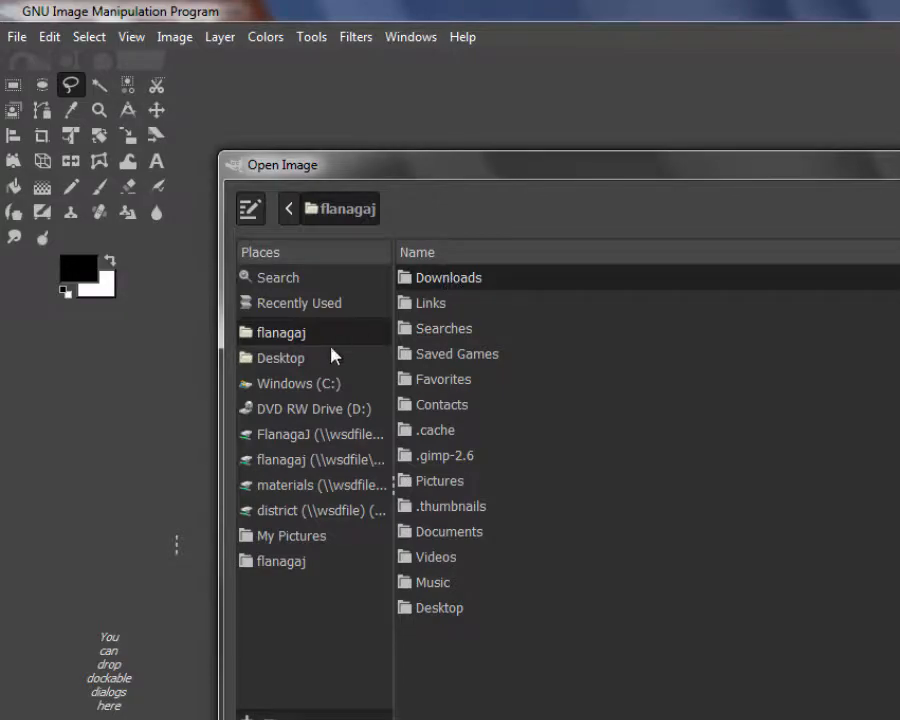
left_click(295, 361)
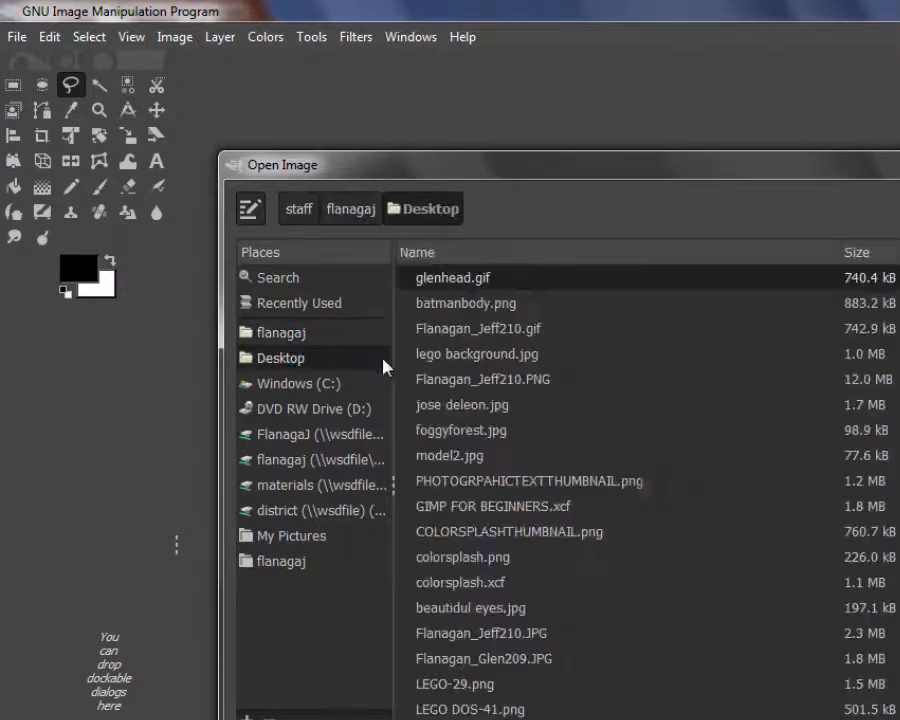
double_click(473, 355)
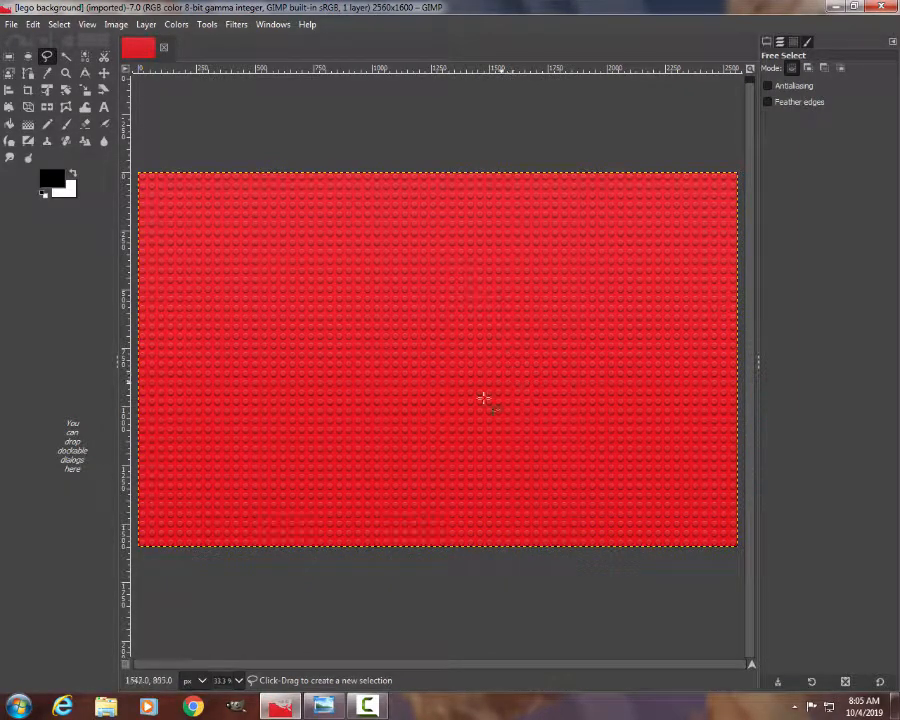
Open the man's JPG portrait with the blue backdrop from the Desktop folder as a second image
left_click(11, 25)
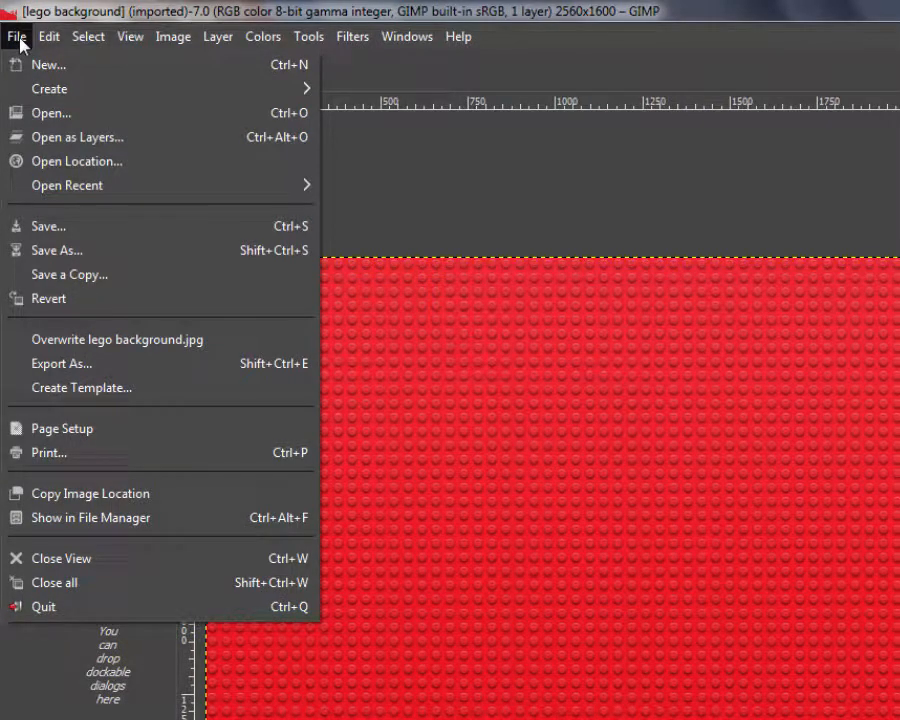
left_click(30, 122)
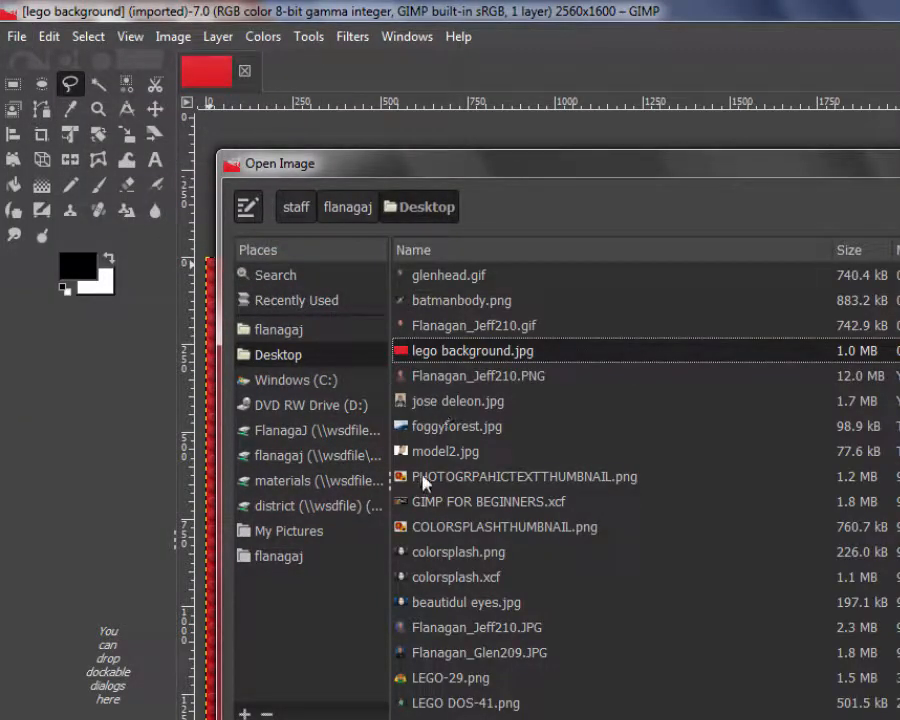
double_click(490, 632)
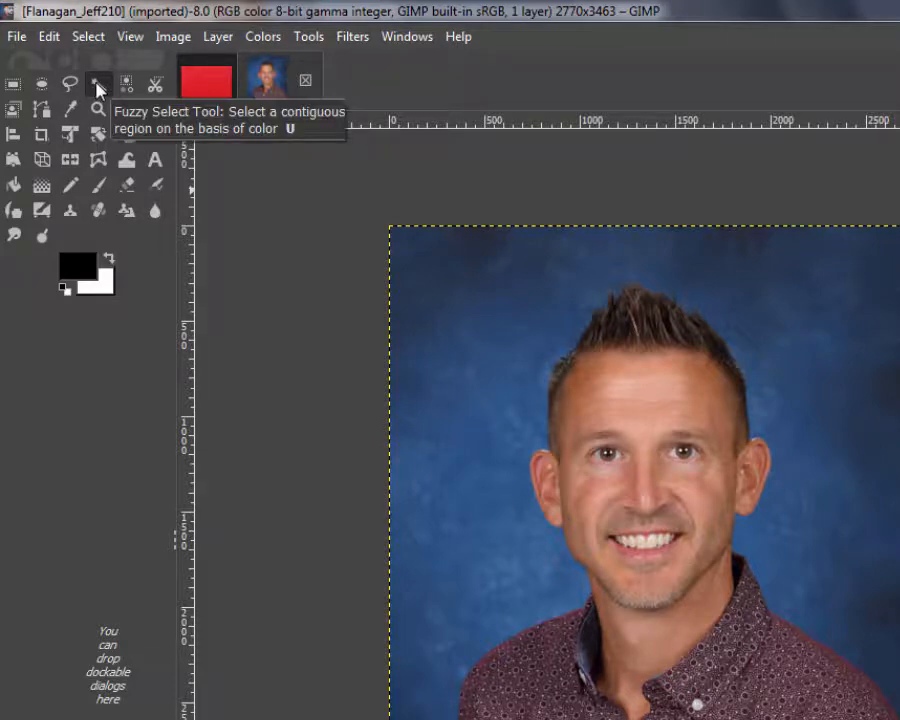
Try to select the portrait's blue backdrop with Fuzzy Select at a threshold of 18.2, and undo the selection
left_click(97, 88)
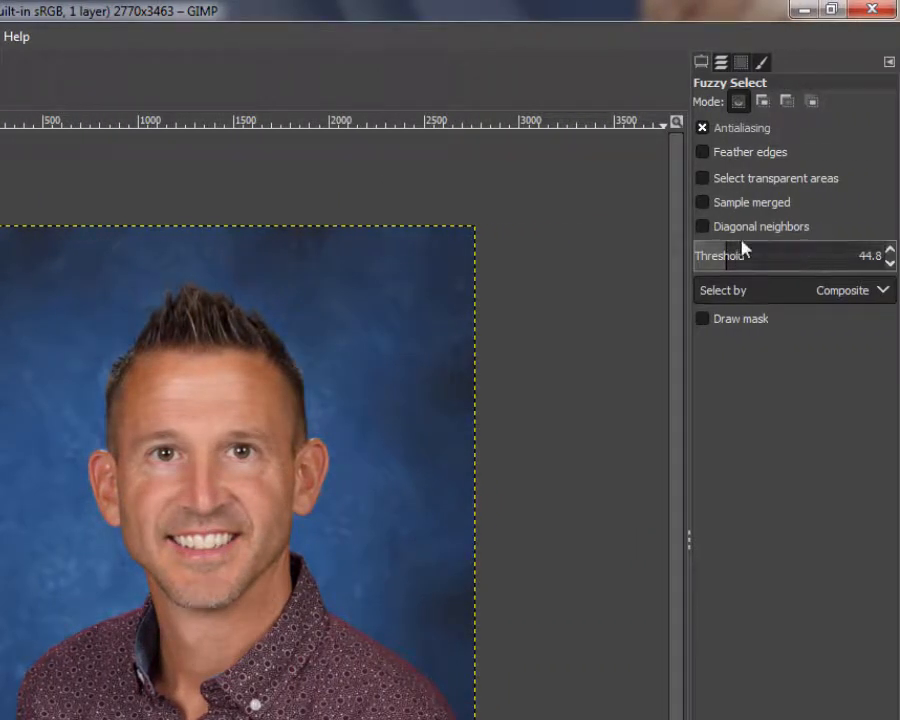
mouse_move(719, 251)
left_mouse_down()
mouse_move(790, 253)
mouse_move(703, 249)
left_mouse_up()
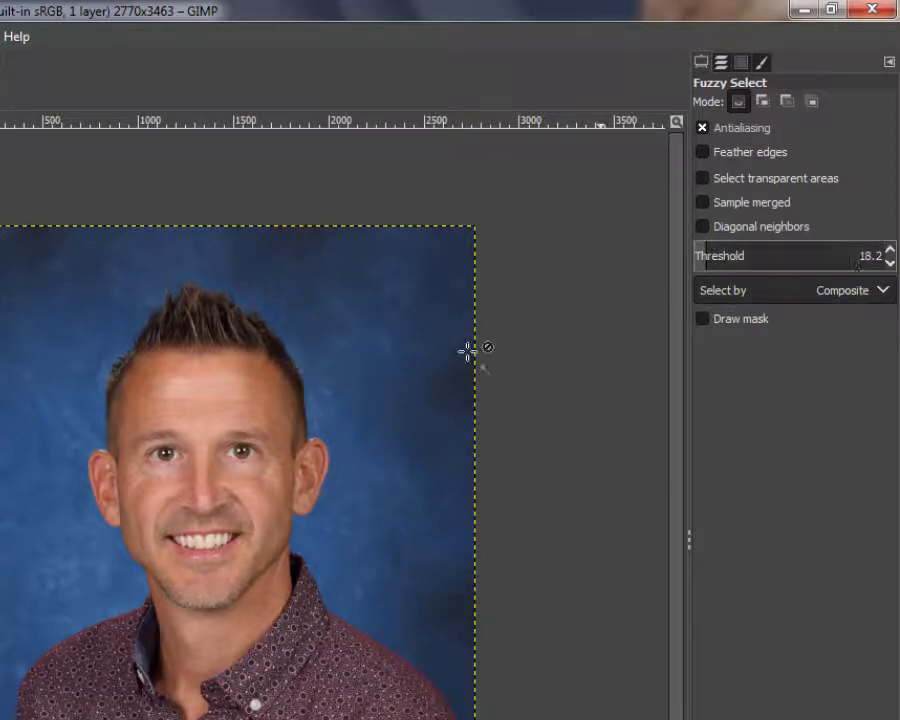
left_click(398, 322)
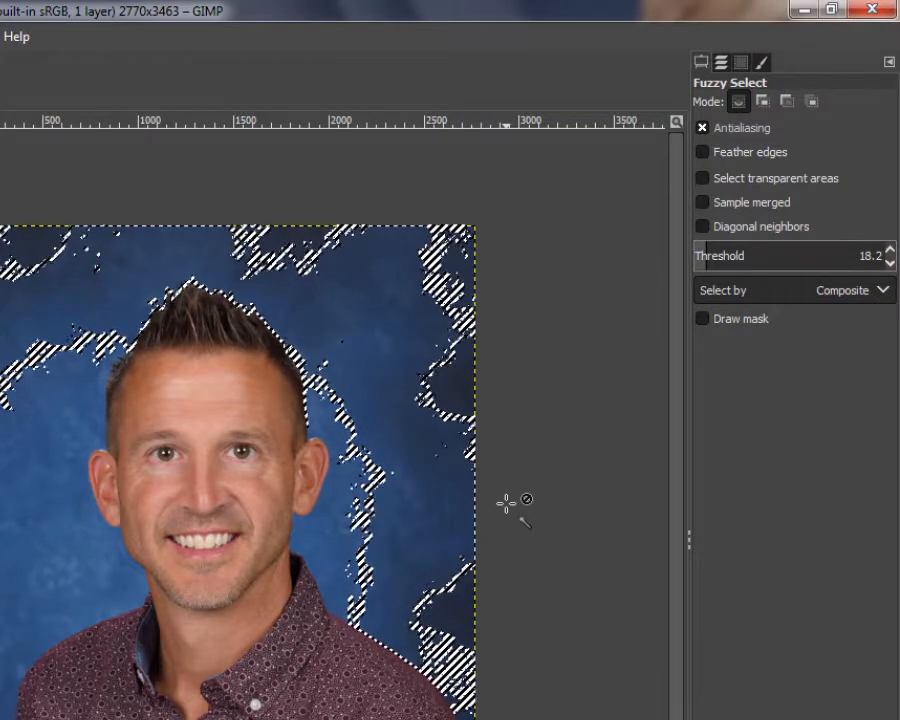
key("ctrl+z")
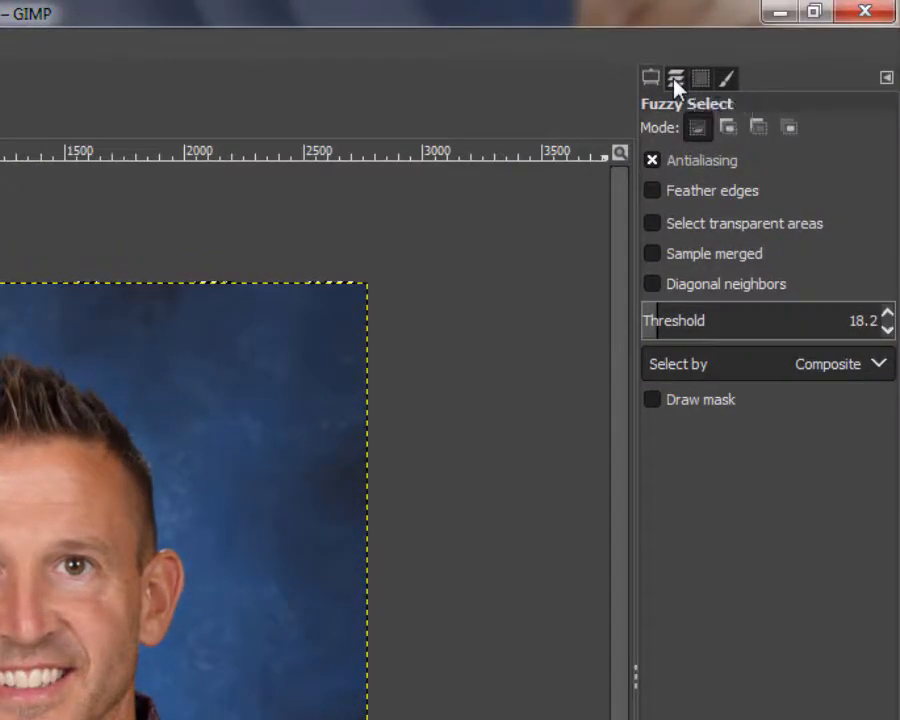
Add an alpha channel to the portrait layer
left_click(737, 59)
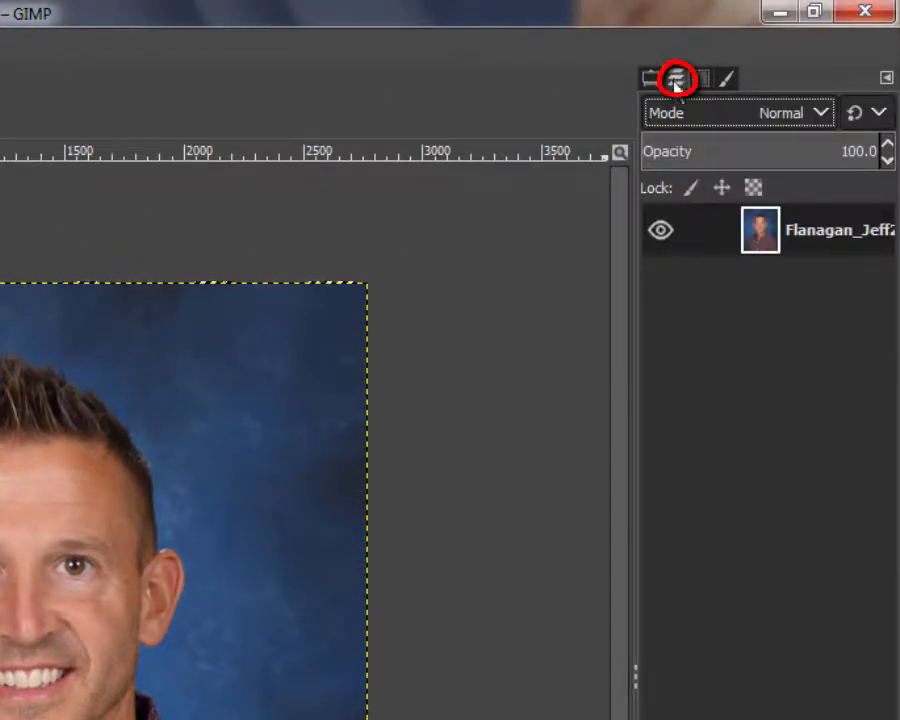
right_click(800, 237)
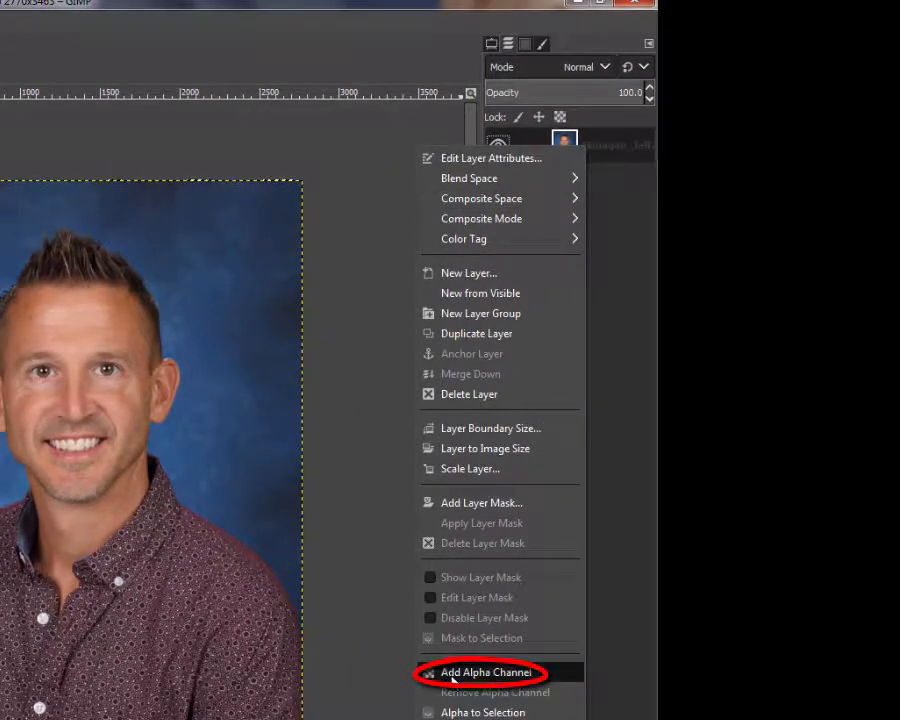
left_click(453, 675)
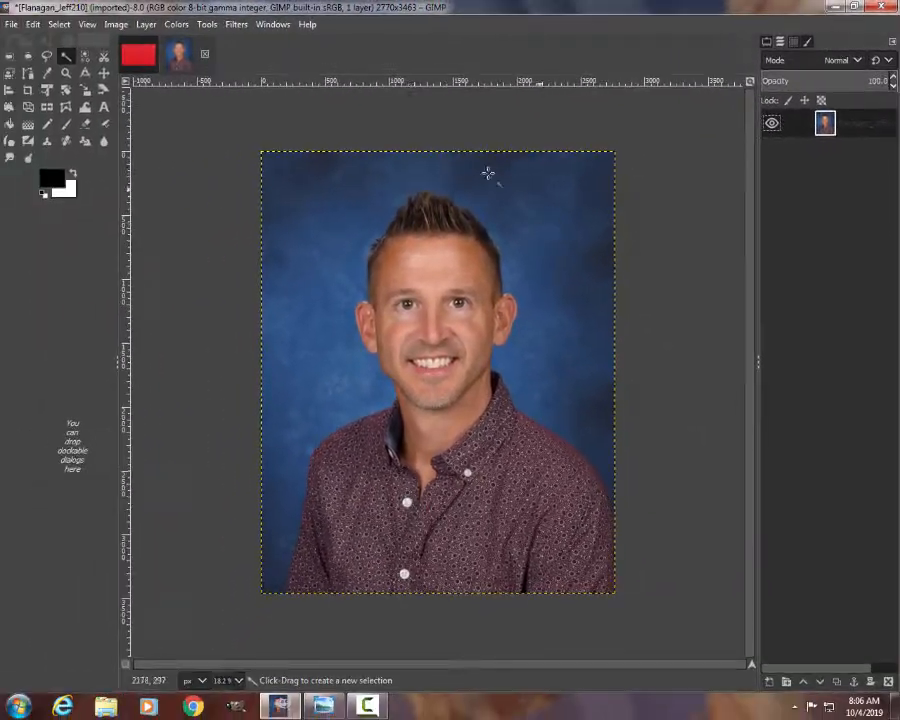
Try to select the blue backdrop with Fuzzy Select at a threshold of 39.2, and undo the selection
double_click(66, 58)
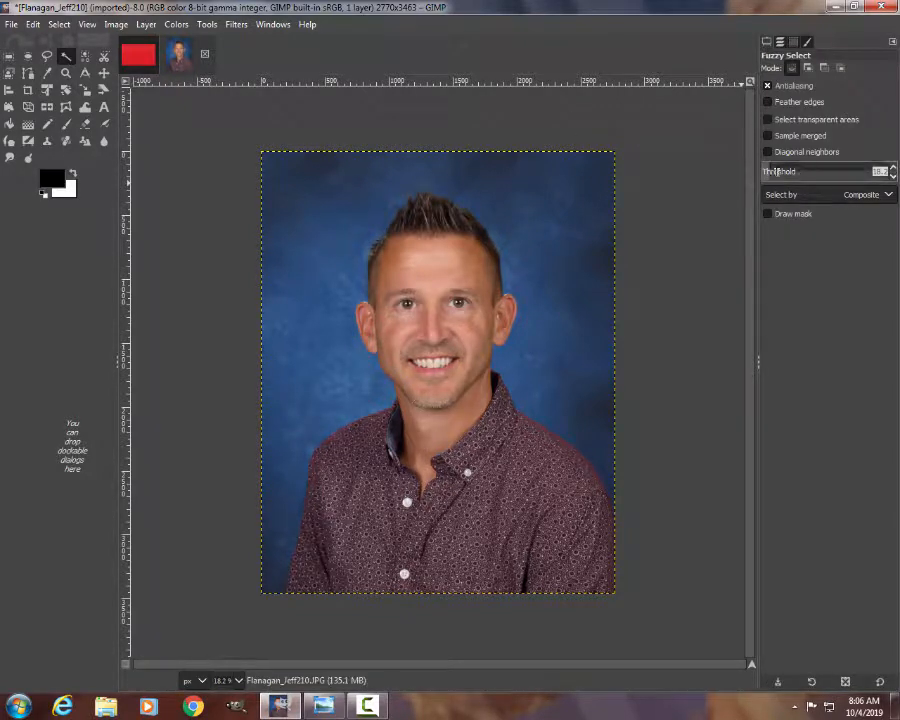
left_click_drag(770, 170, 782, 170)
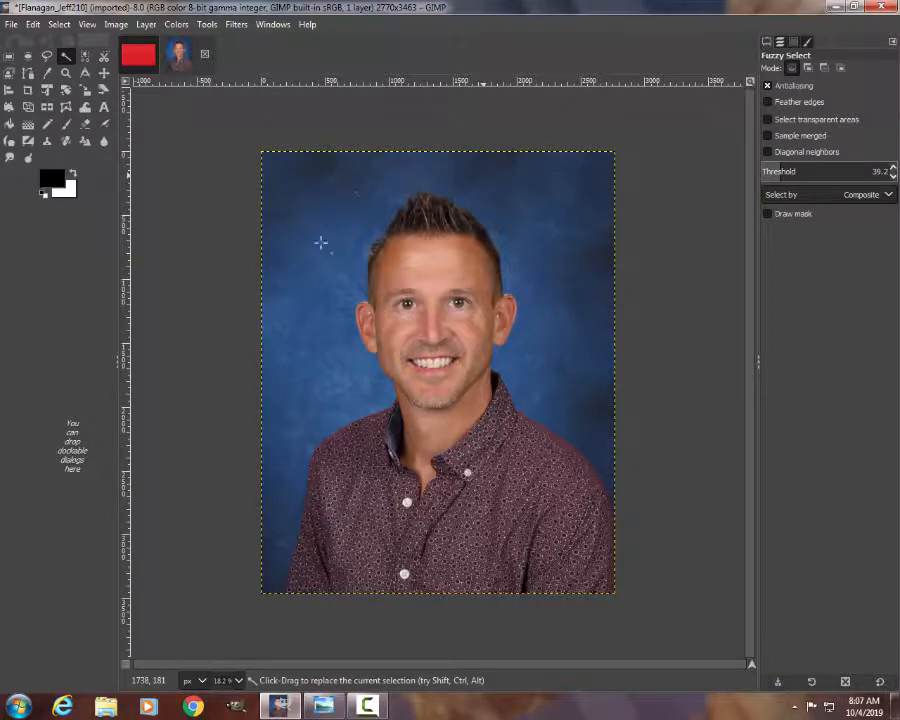
left_click(500, 185)
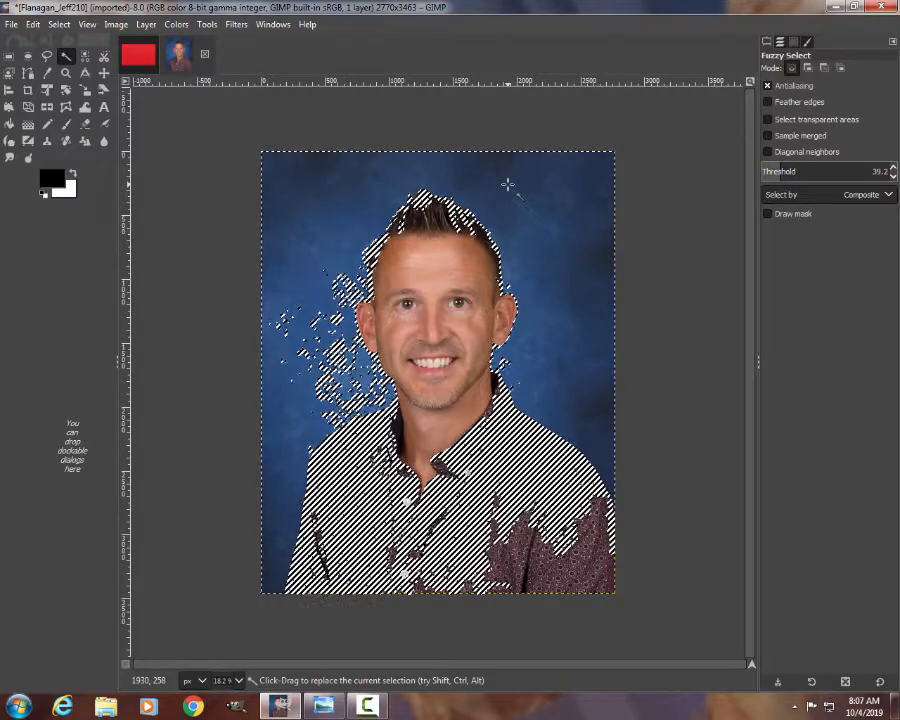
key("ctrl+z")
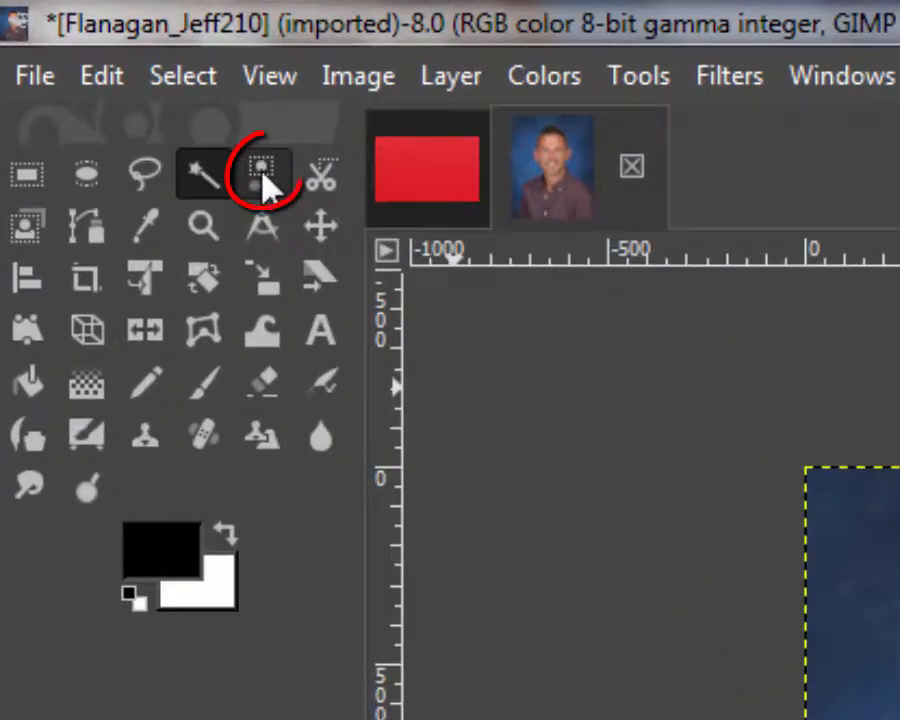
Use Select by Color based on LCh Hue to select the blue backdrop, delete it to transparency, and clear the selection
left_click(262, 178)
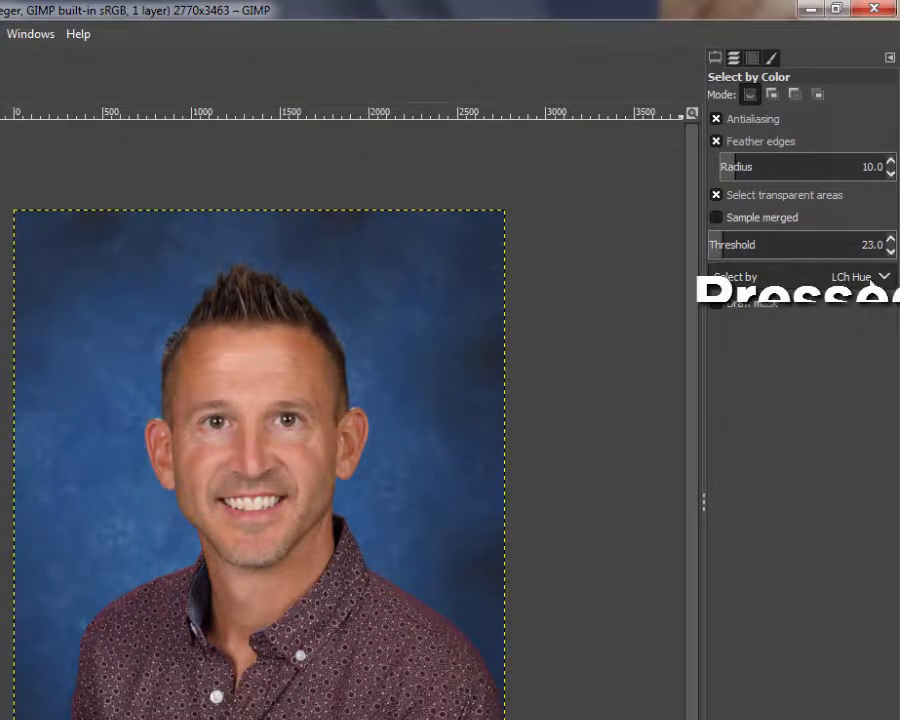
left_click(868, 277)
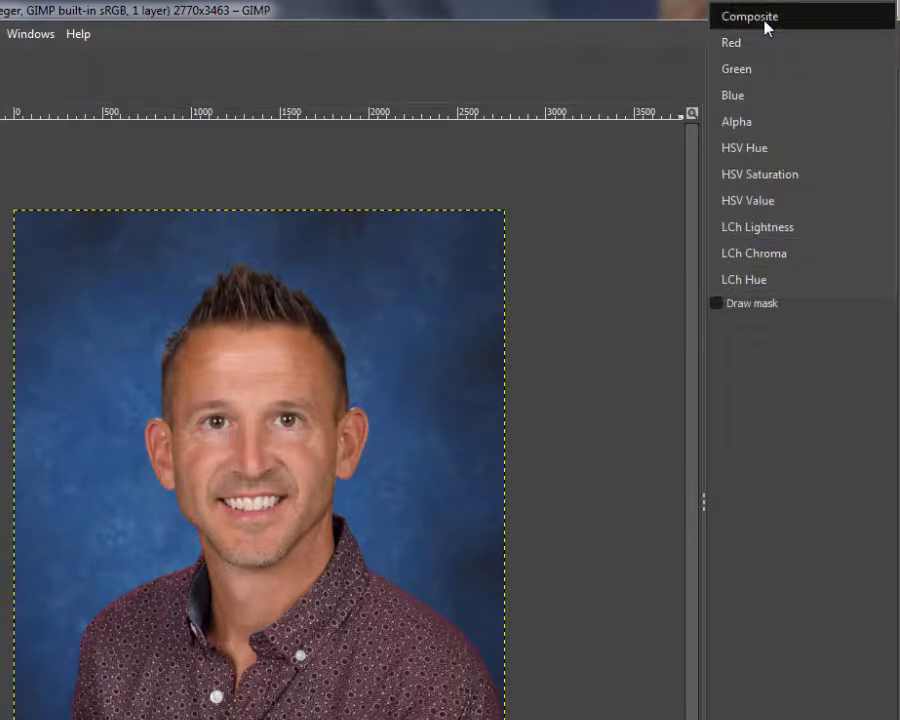
left_click(752, 284)
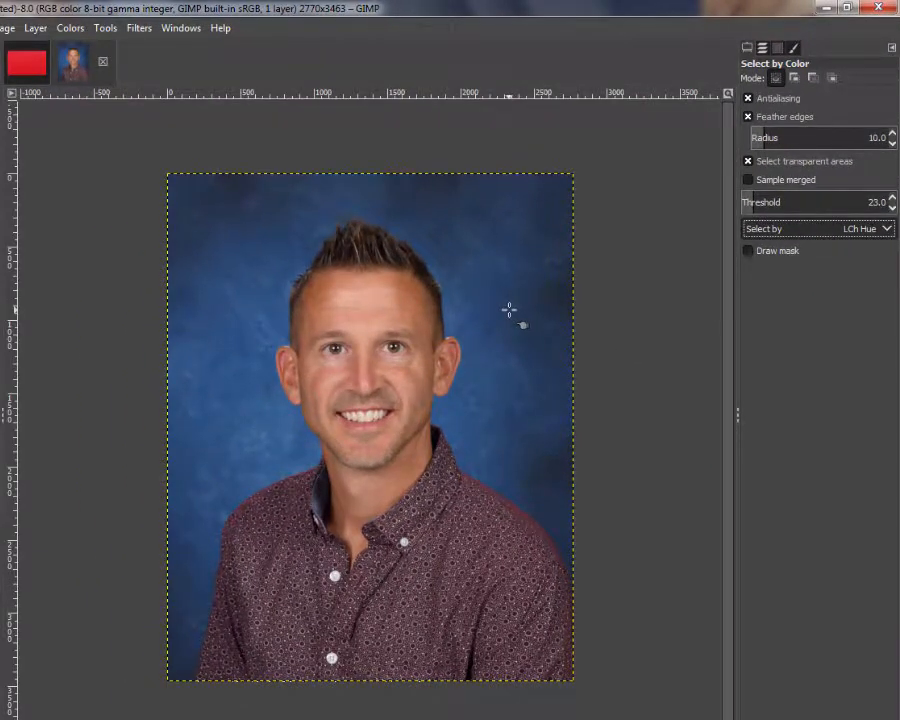
left_click(510, 310)
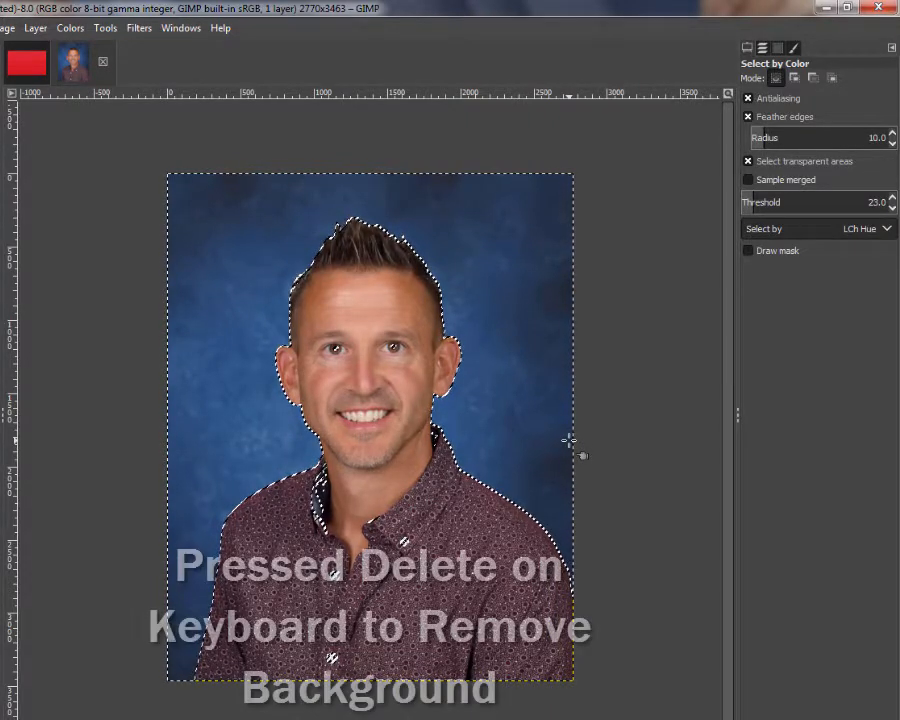
key("Delete")
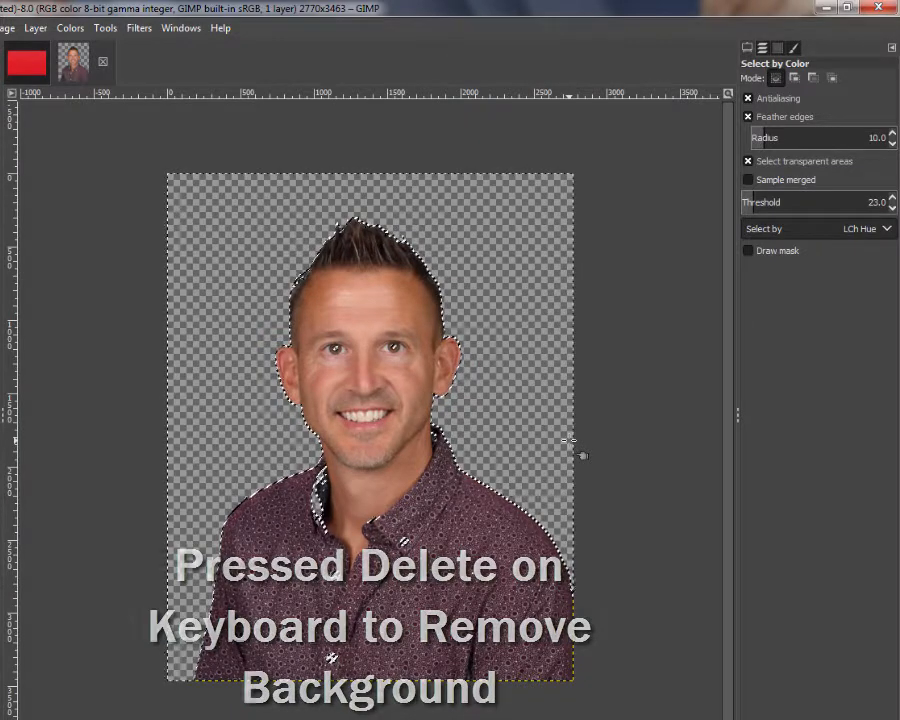
key("ctrl")
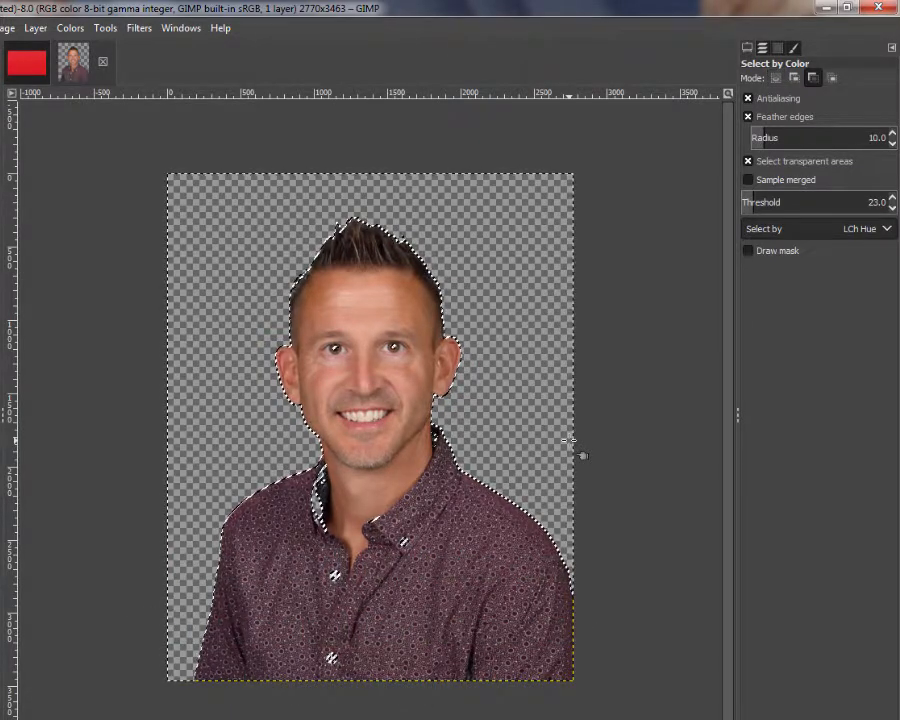
key("ctrl+shift+a")
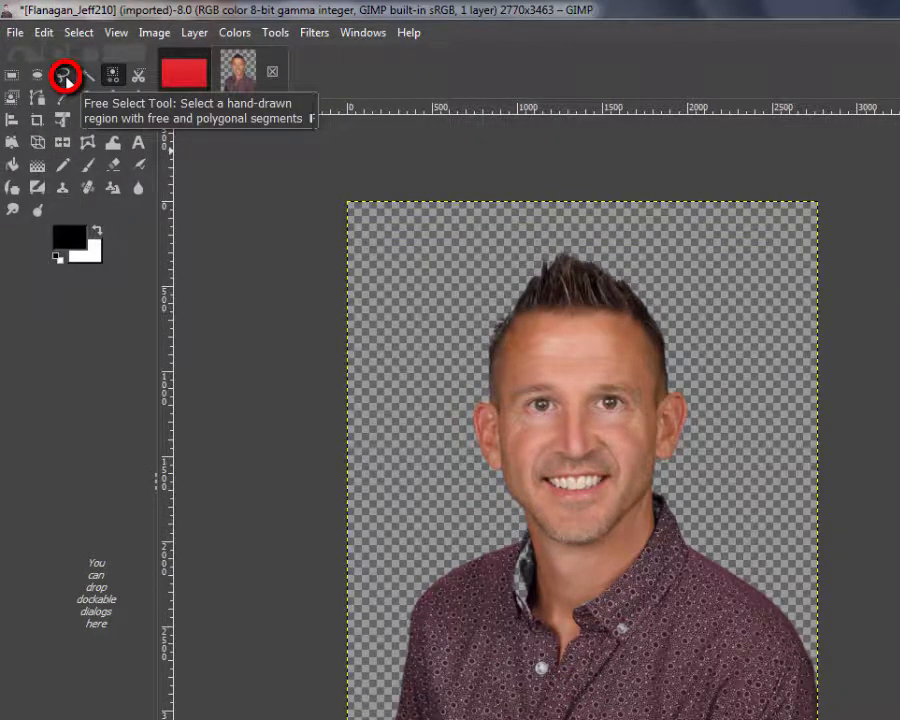
Start a Free Select outline along the portrait's jawline, from the left jaw edge at the neck to beneath the chin
left_click(66, 80)
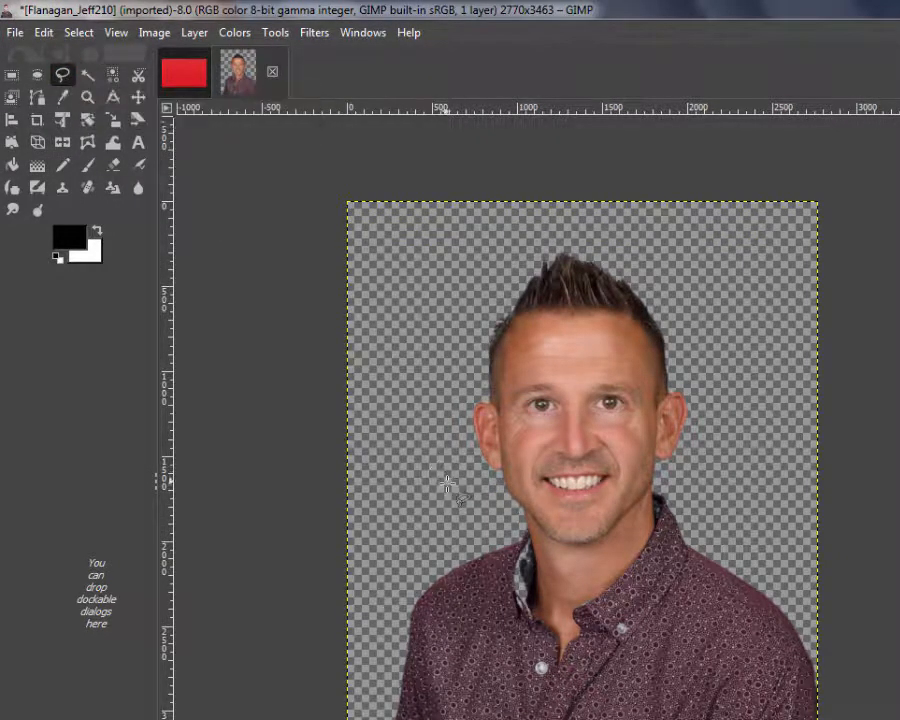
scroll(458, 507, "up", 2)
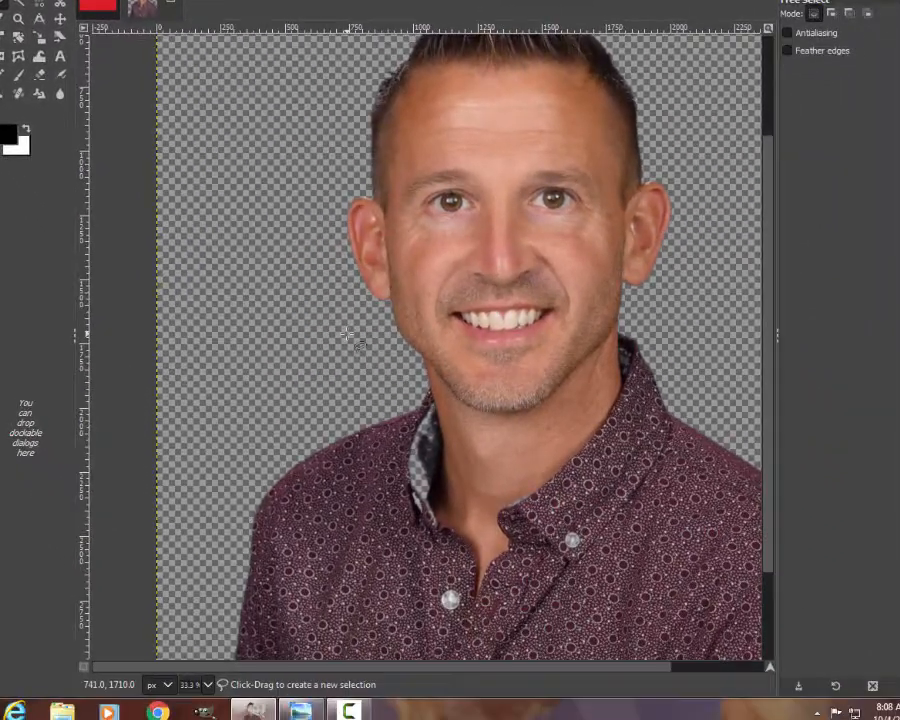
scroll(400, 405, "up", 2)
left_click_drag(333, 672, 402, 646)
scroll(392, 580, "up", 1)
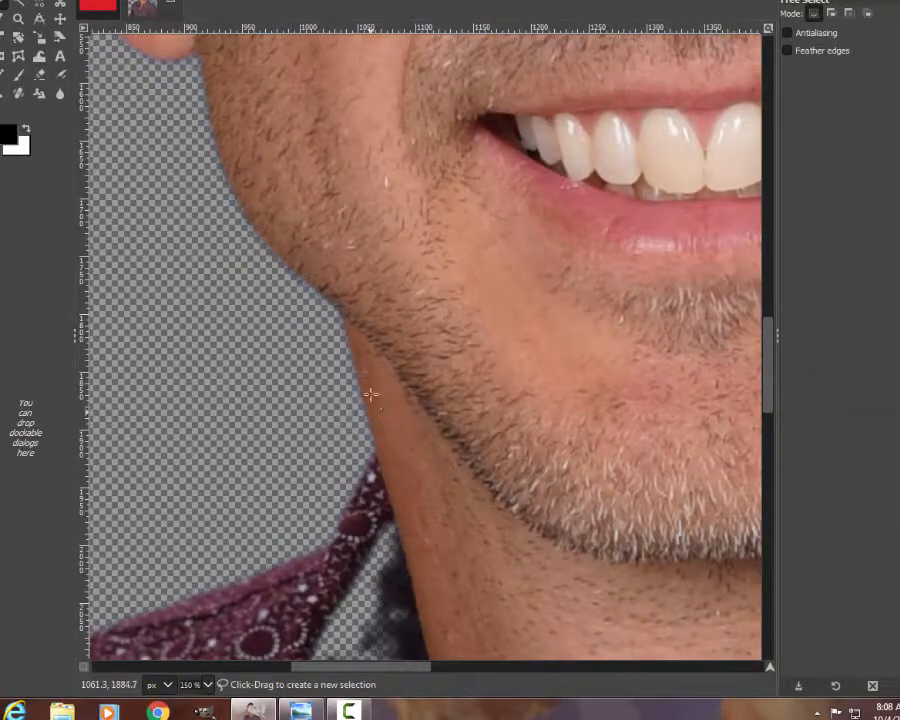
left_click(331, 313)
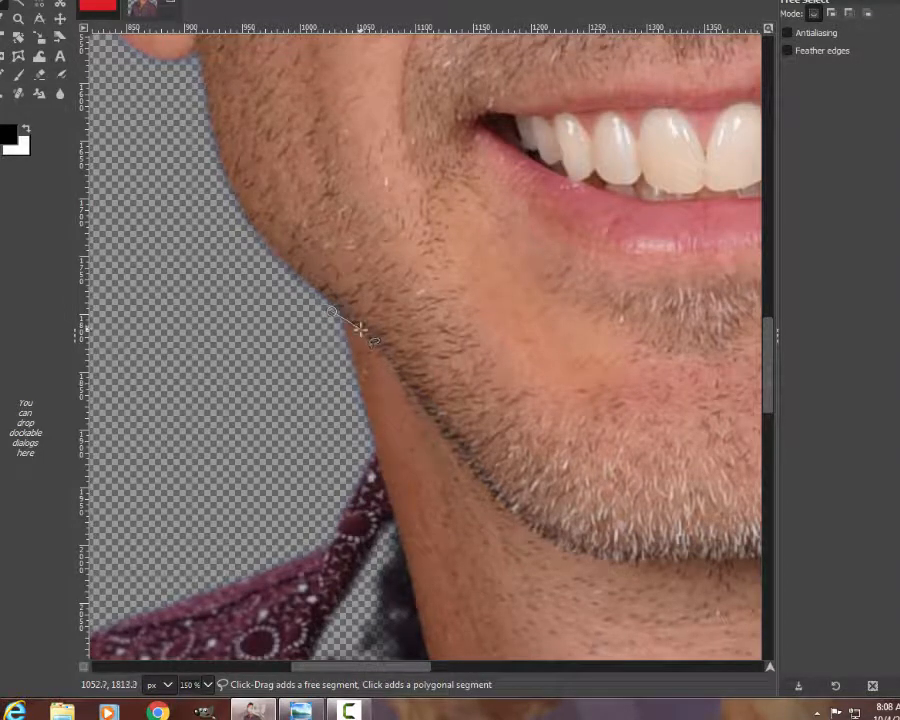
left_click_drag(359, 328, 487, 485)
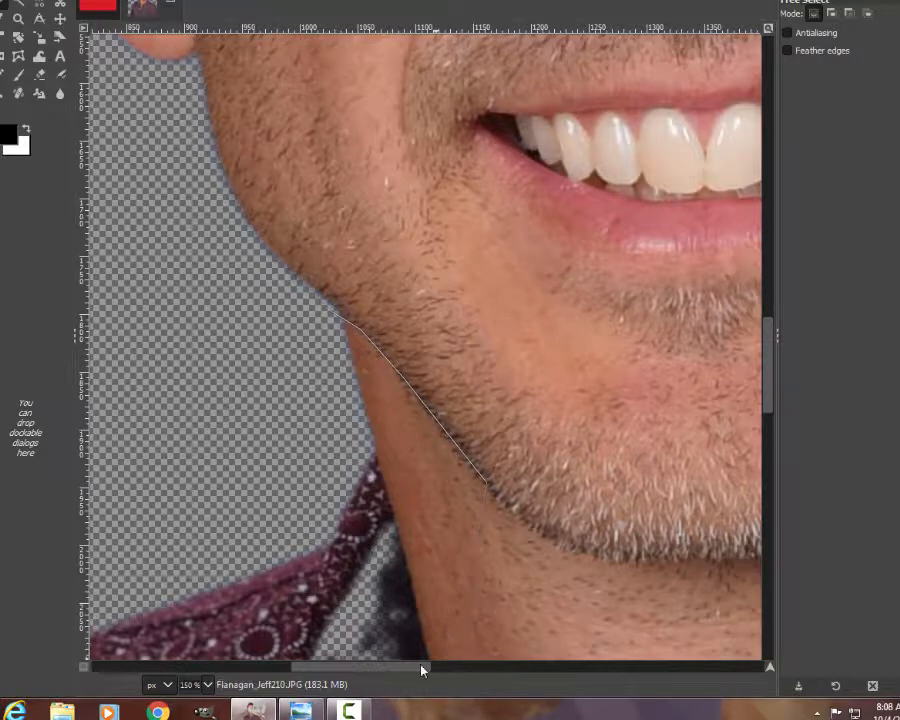
left_click_drag(421, 671, 475, 666)
left_click(333, 524)
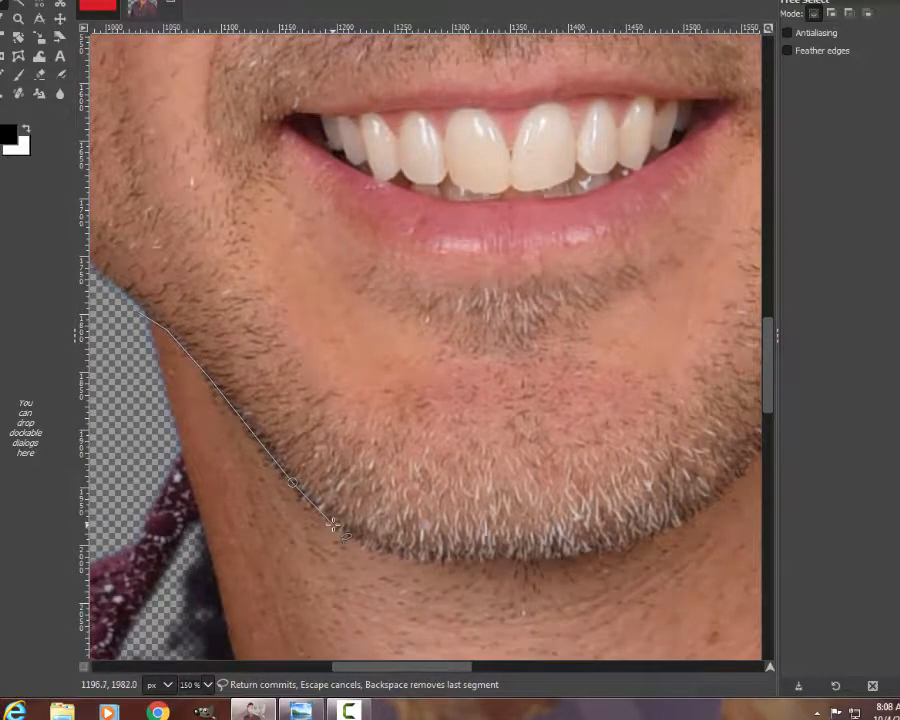
left_click(390, 552)
left_click_drag(524, 563, 601, 548)
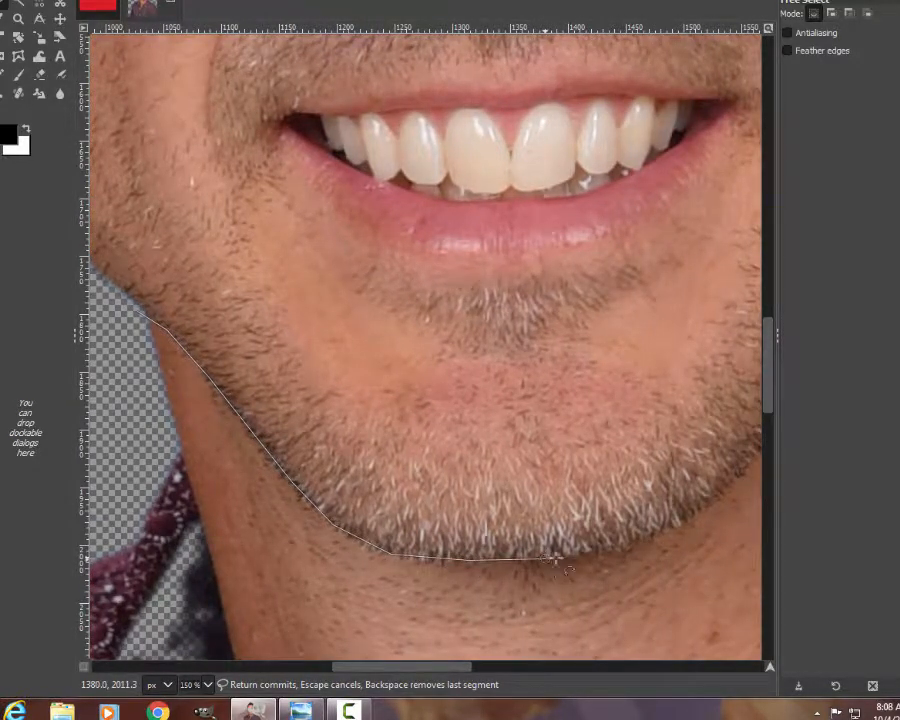
Continue the Free Select outline from the chin up the right side of the jaw to where it meets the backdrop
left_click_drag(466, 669, 549, 669)
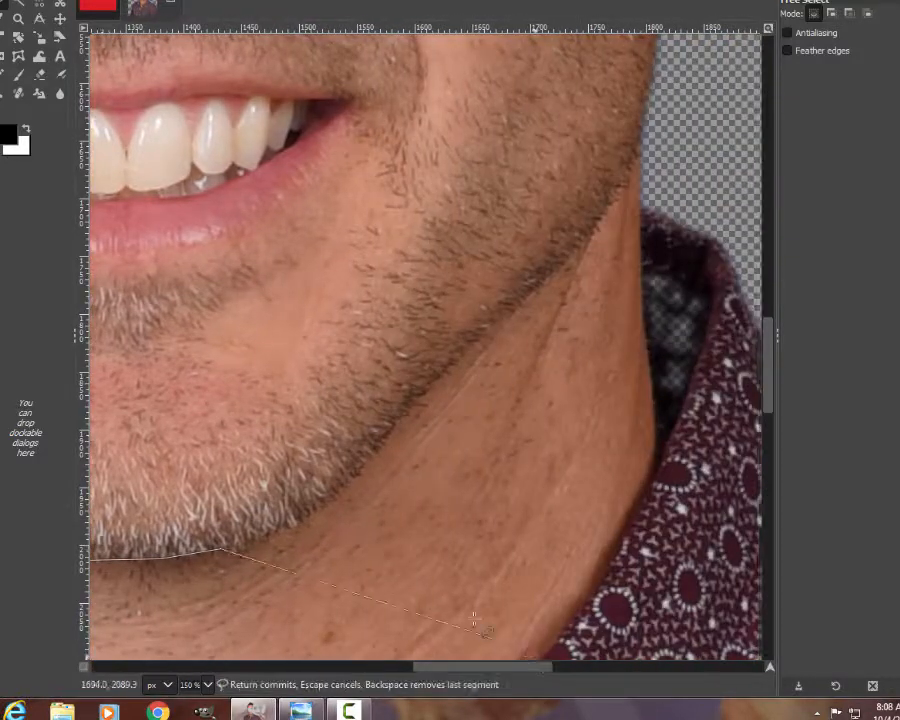
left_click(296, 520)
left_click(358, 472)
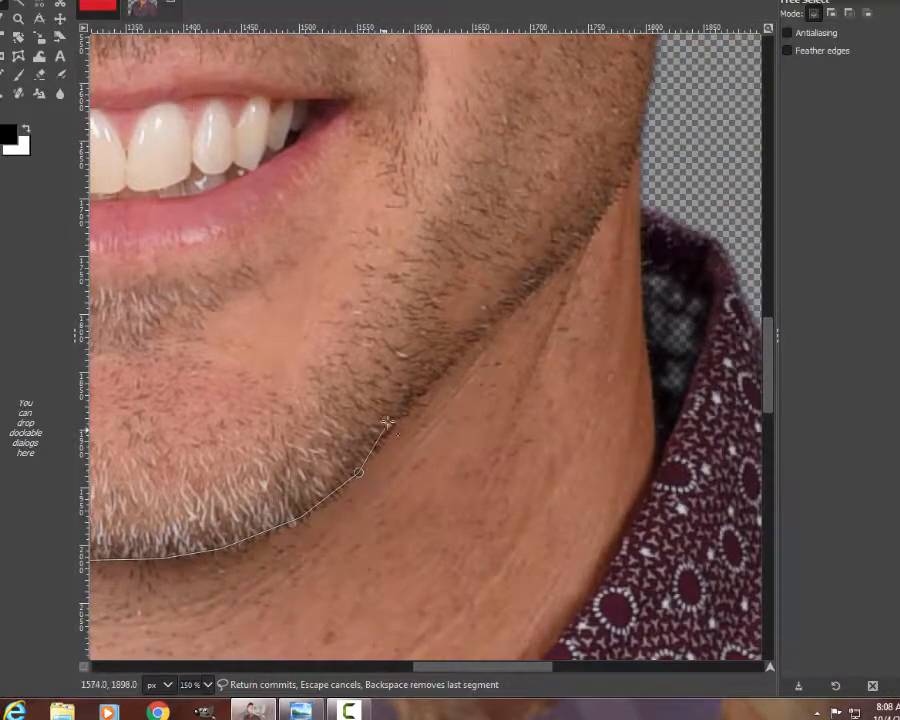
left_click(401, 411)
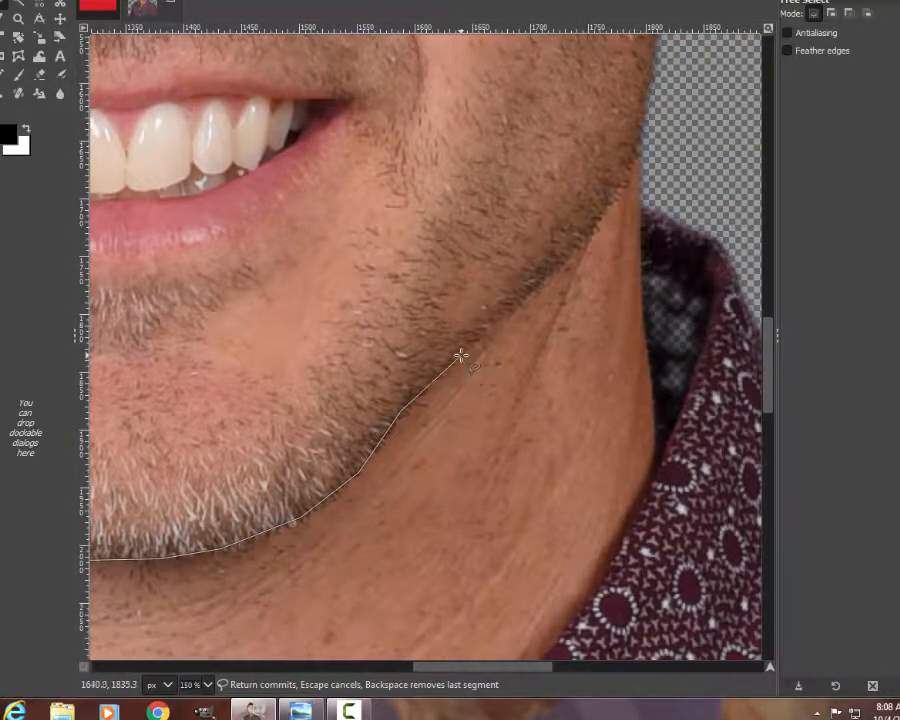
left_click(514, 304)
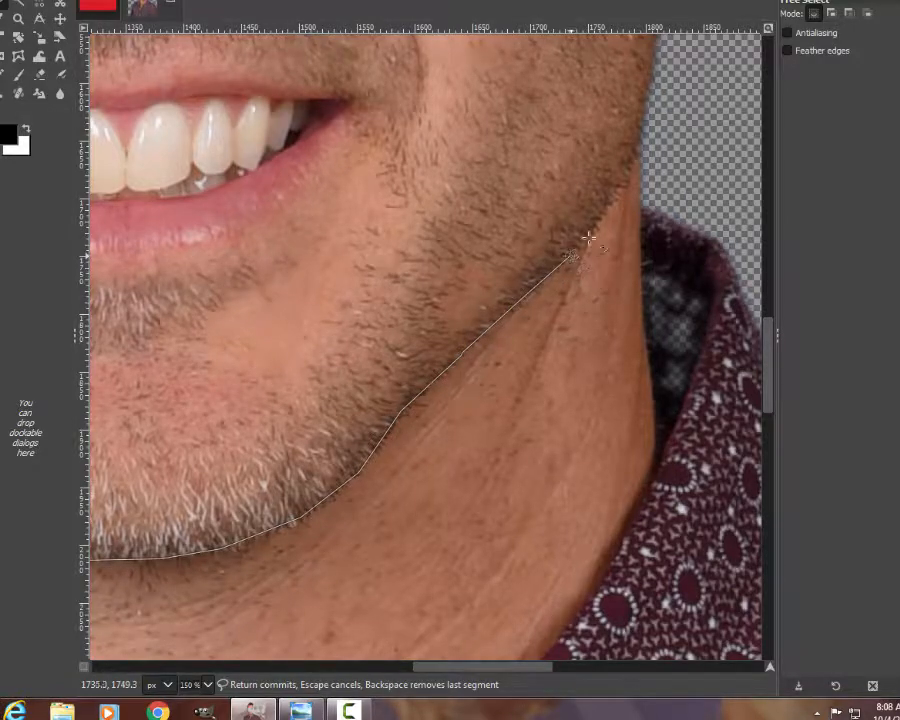
left_click(629, 166)
Close the outline around the neck, shirt and shoulders, delete the selected area to transparency, and clear the selection
scroll(679, 149, "down", 5)
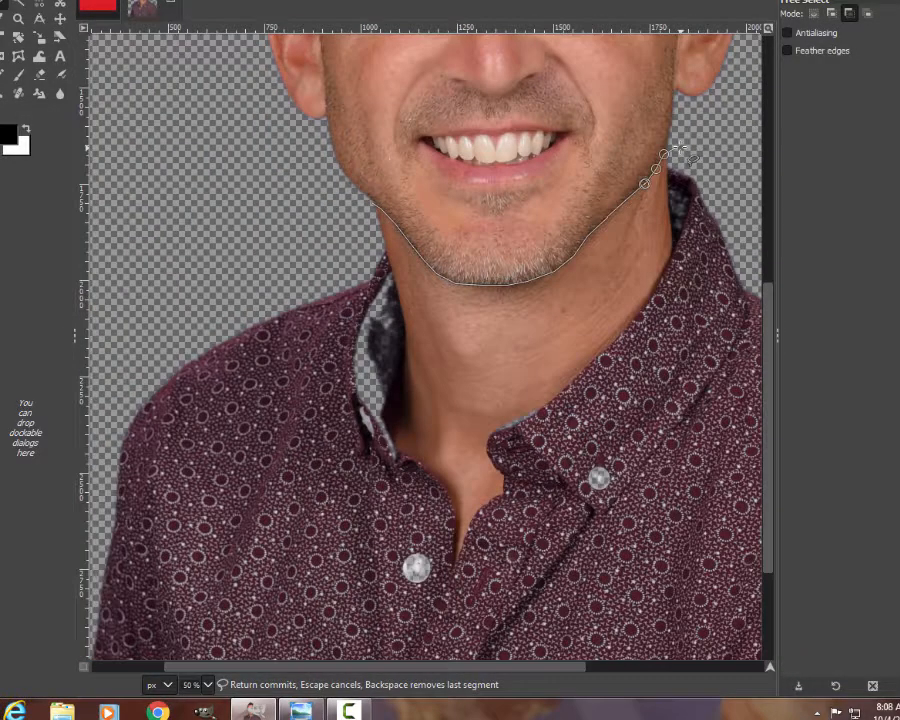
left_click_drag(583, 669, 718, 672)
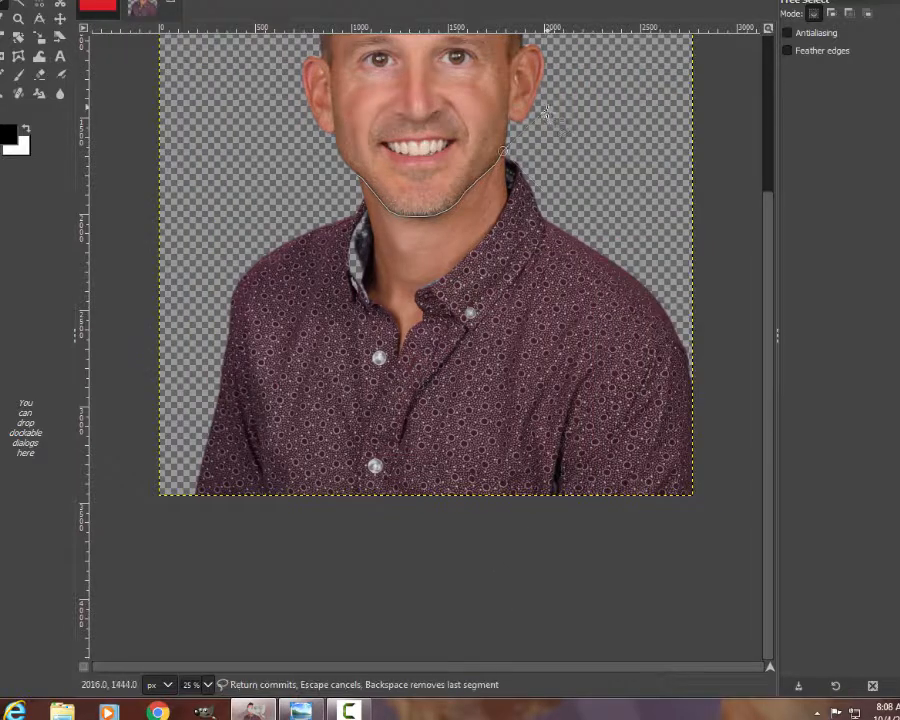
left_click(727, 160)
left_click(735, 543)
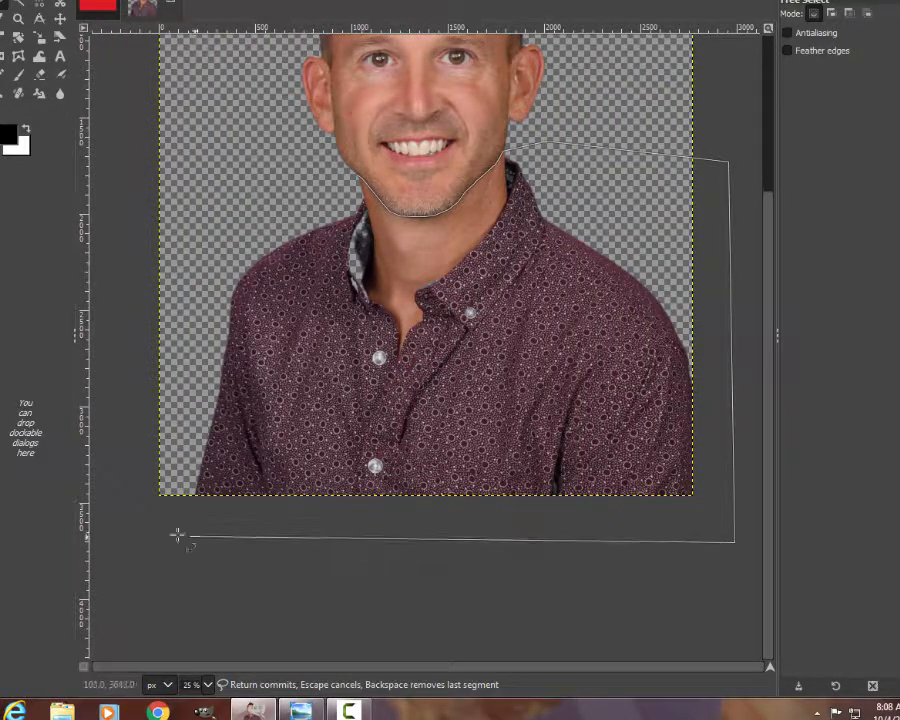
left_click(157, 534)
left_click(133, 422)
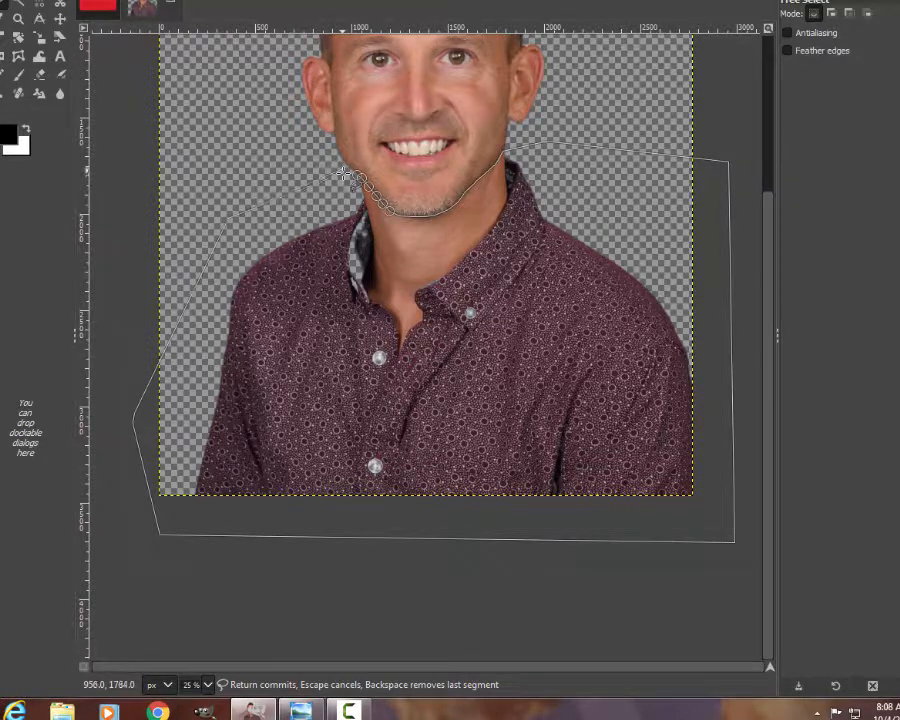
left_click(357, 176)
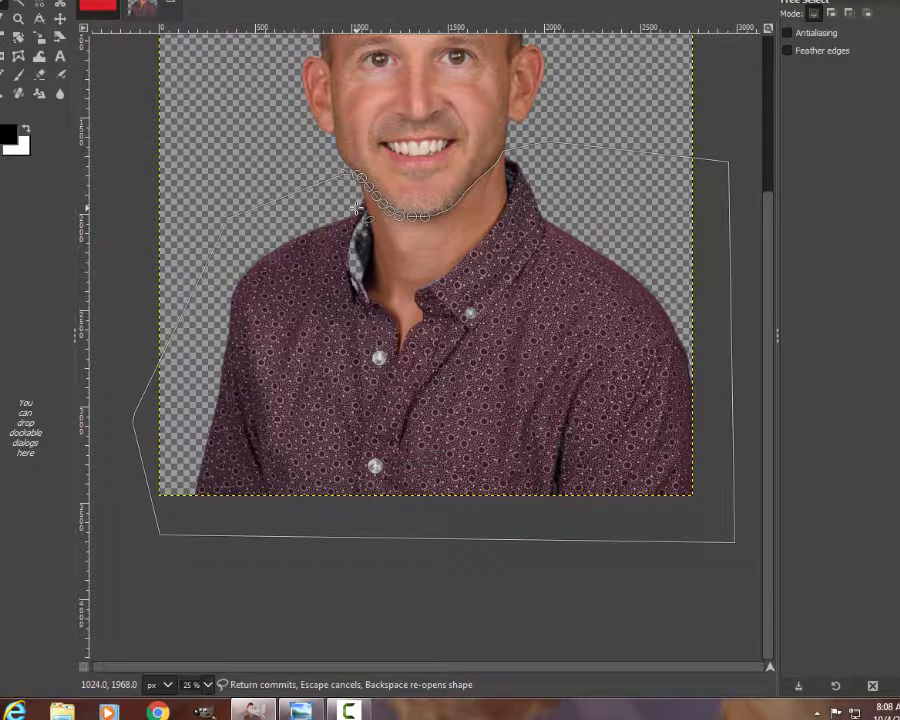
key("Return")
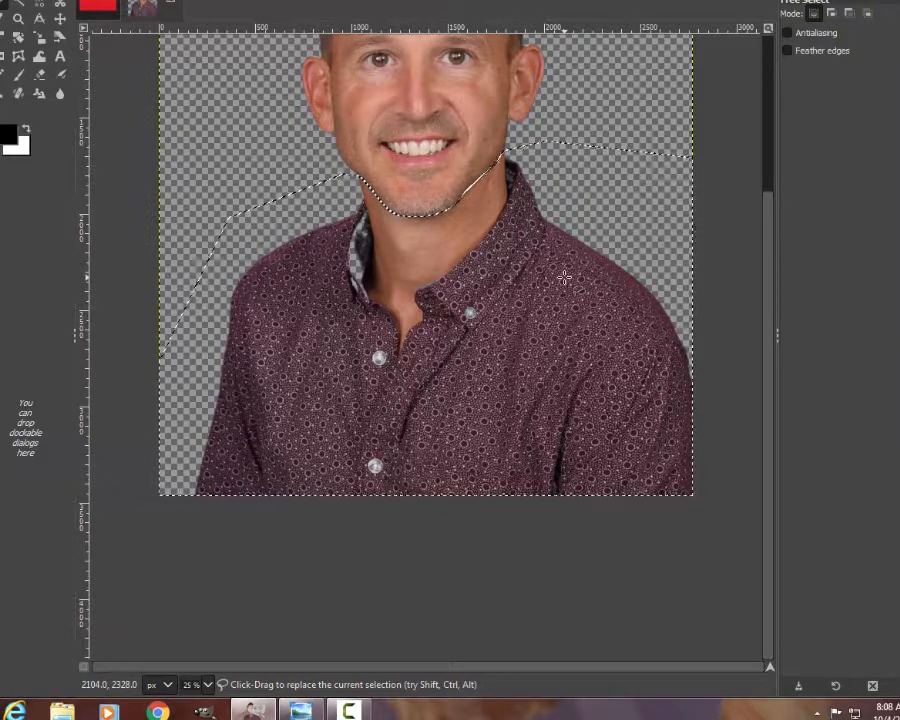
key("Delete")
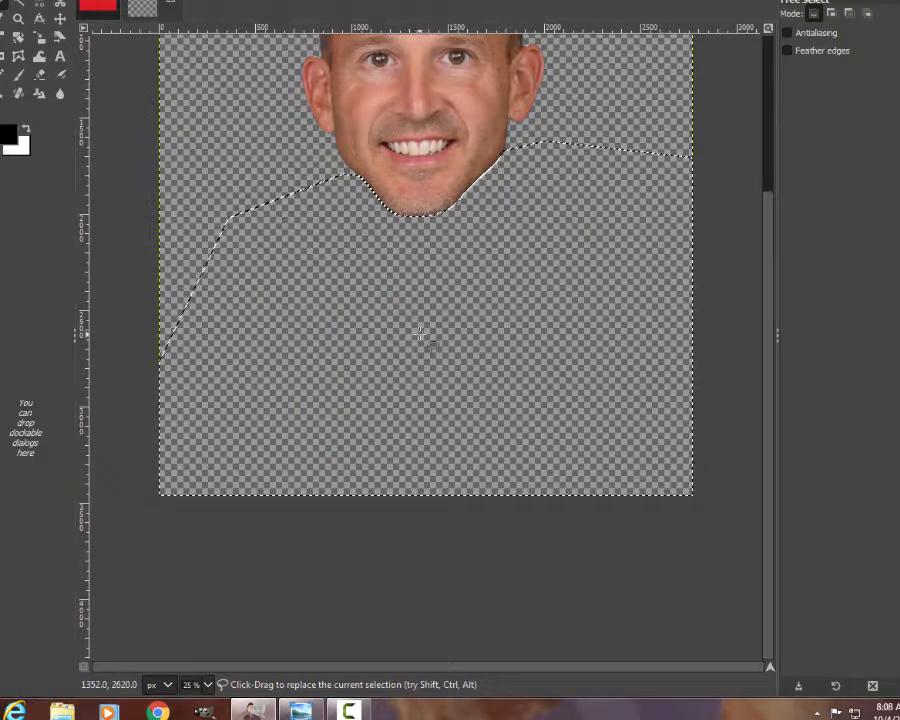
scroll(350, 368, "down", 3)
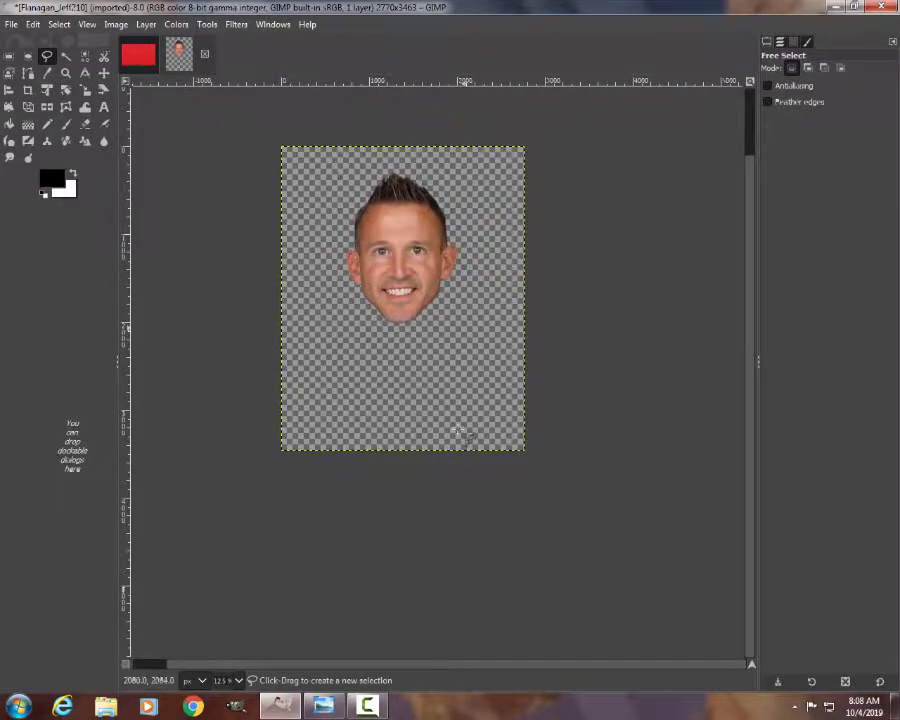
Export the cut-out head to the Desktop as a non-animated GIF under its existing base name, replacing the GIF already there
left_click(11, 24)
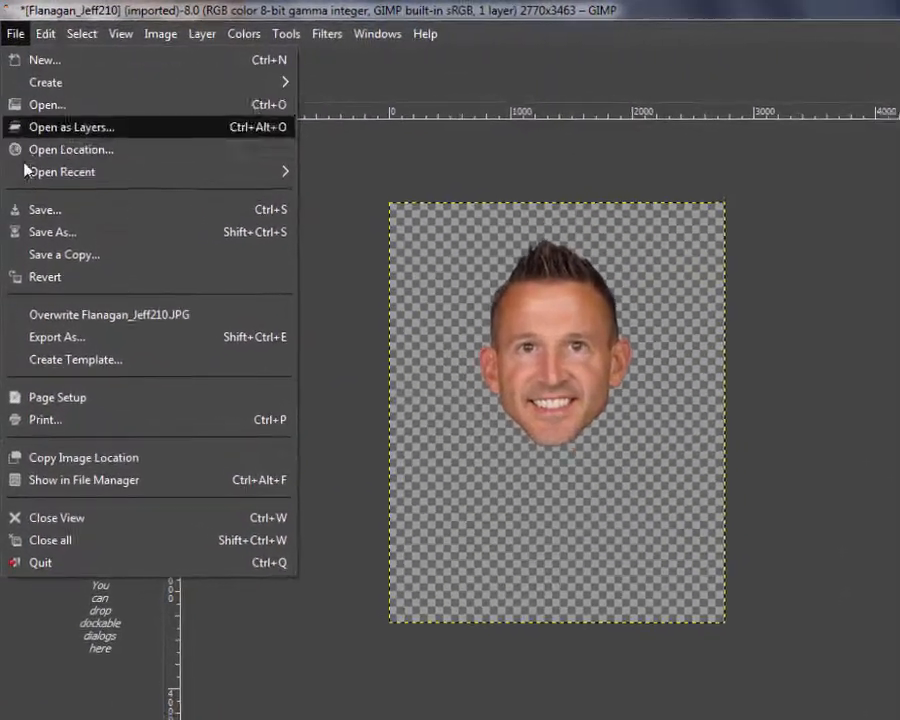
left_click(33, 287)
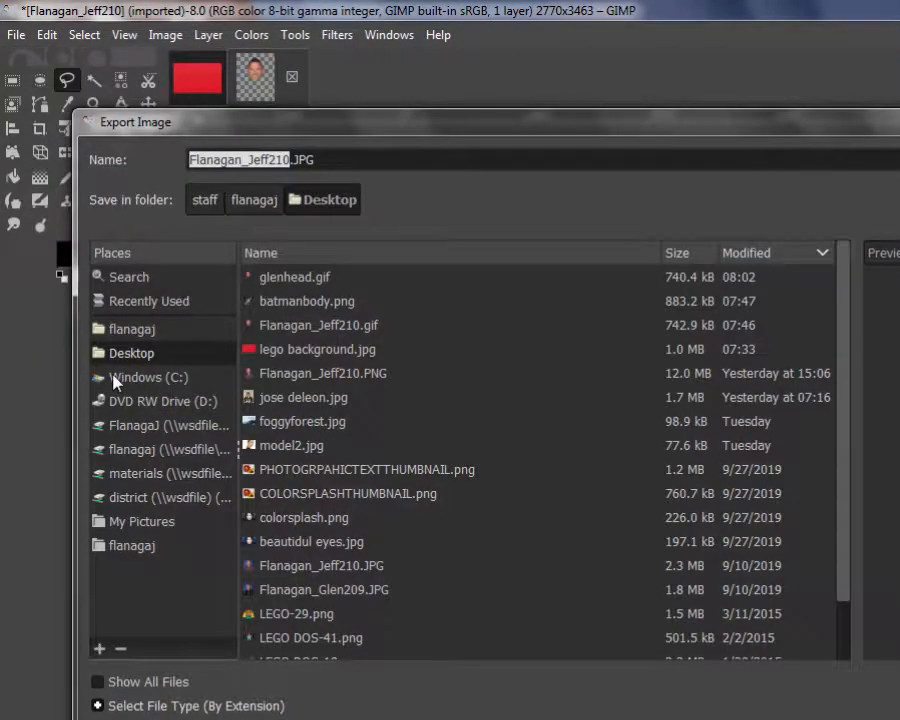
left_click(329, 157)
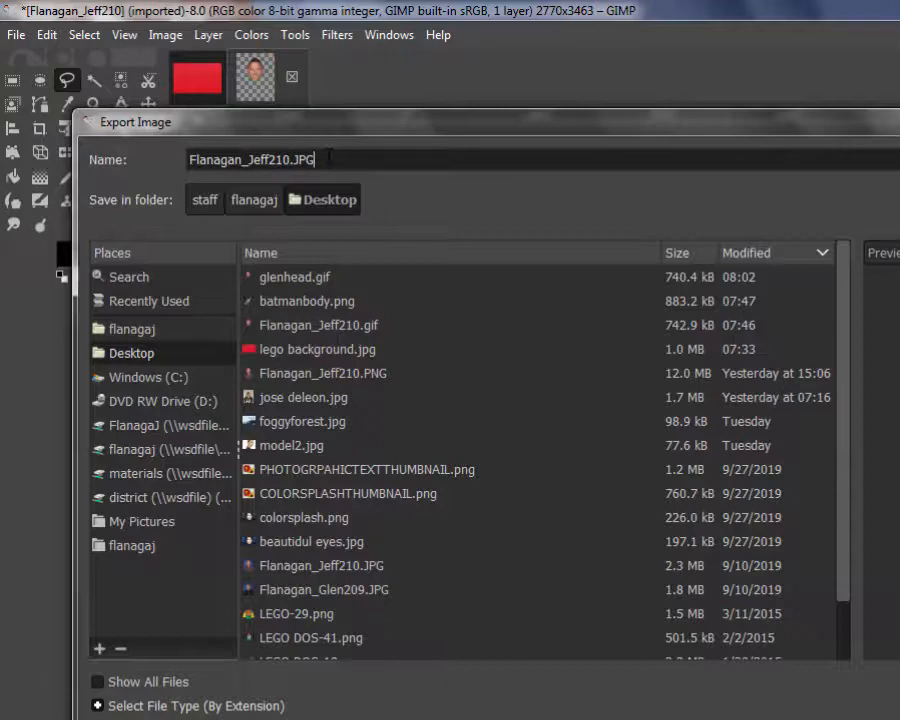
key("BackSpace")
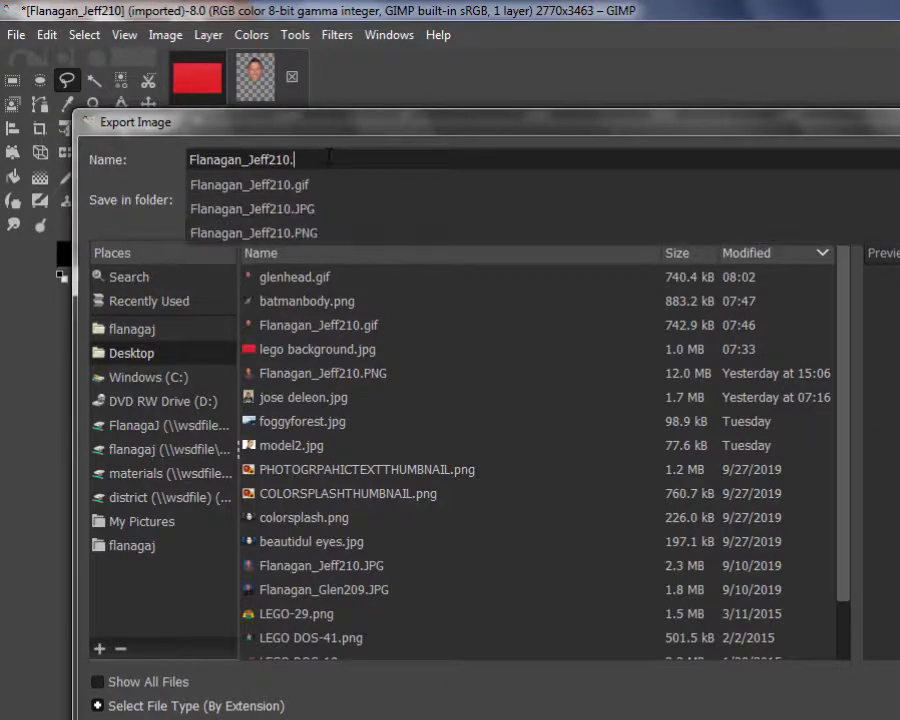
type("gif")
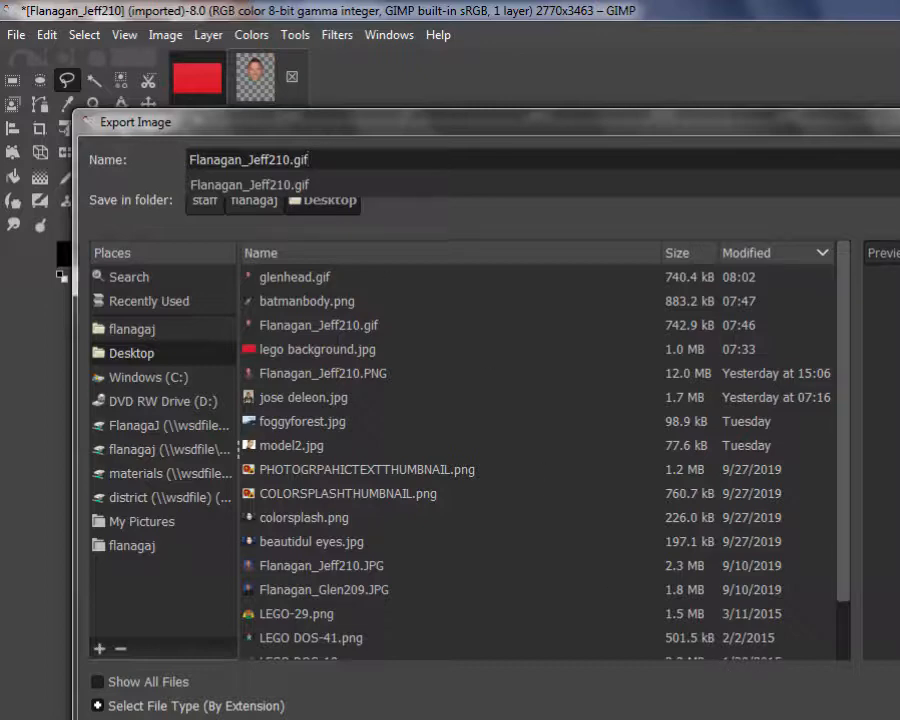
key("Return")
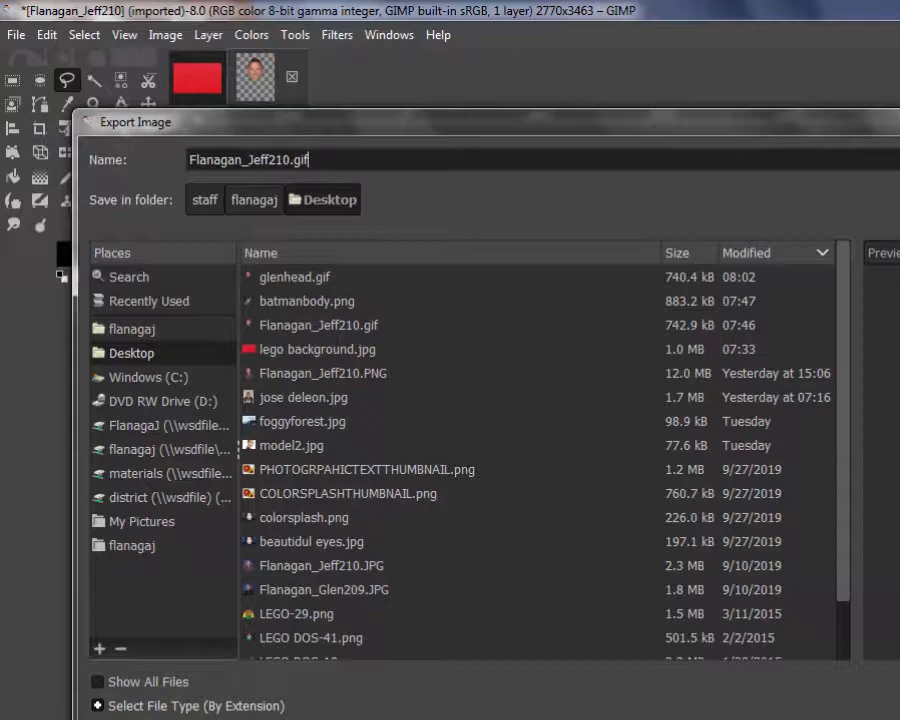
key("Return")
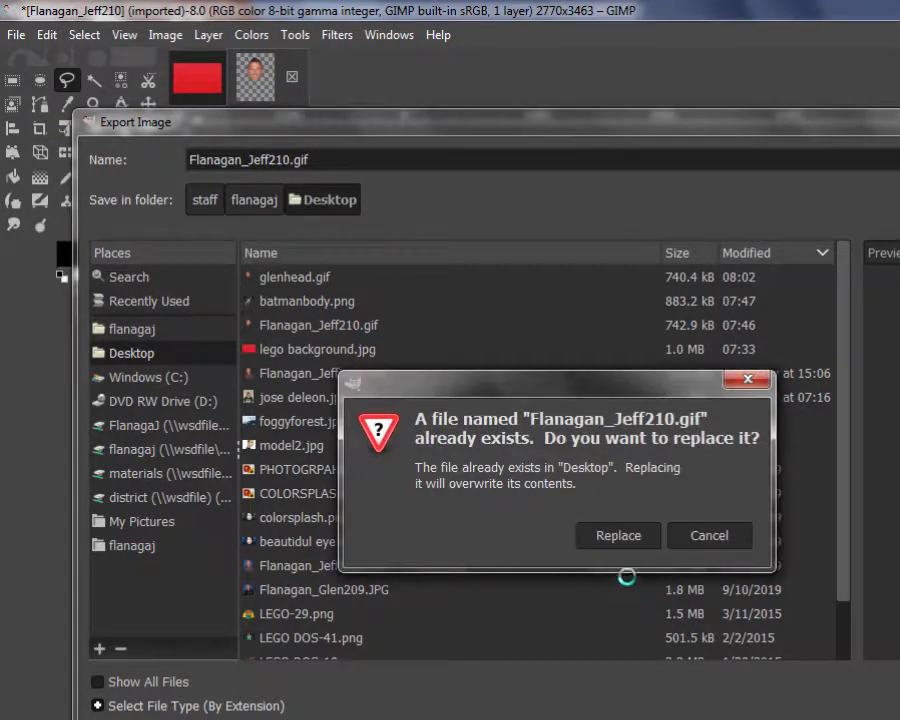
left_click(627, 537)
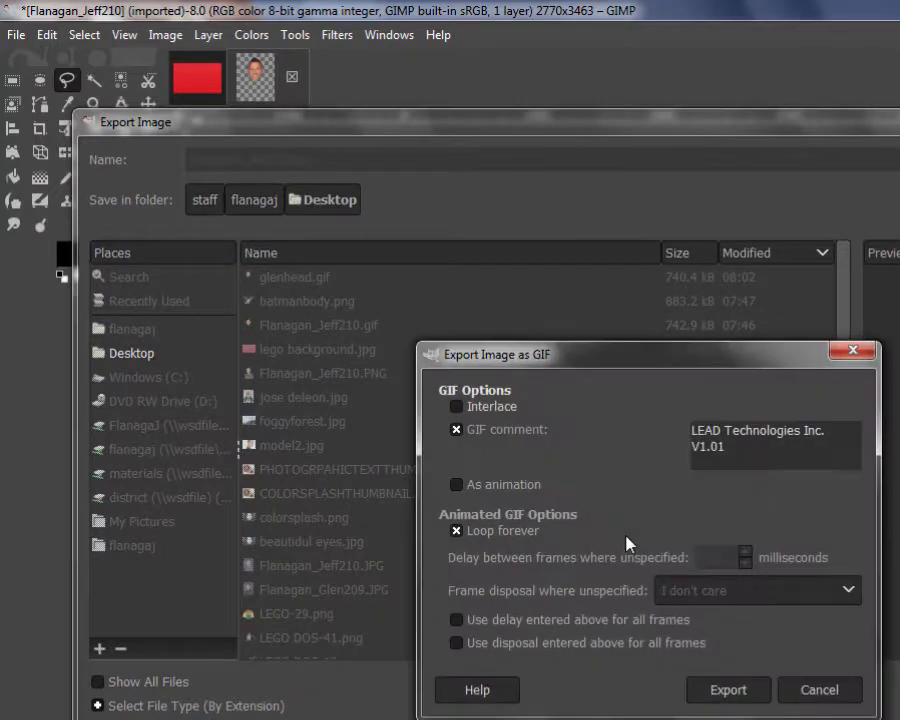
left_click(719, 691)
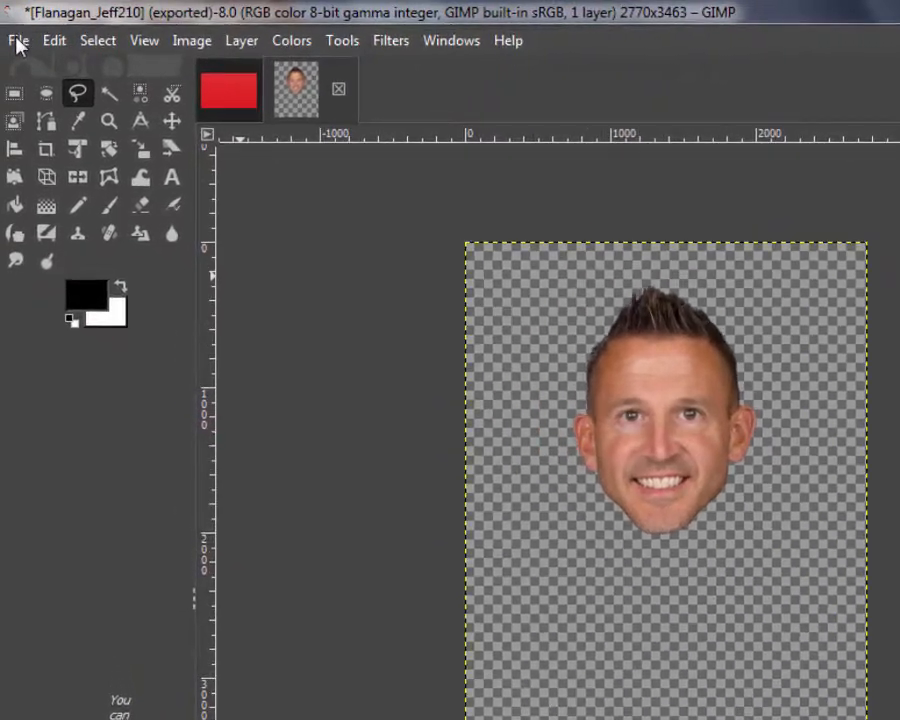
Open the recently used image LEGO-26.png
left_click(18, 41)
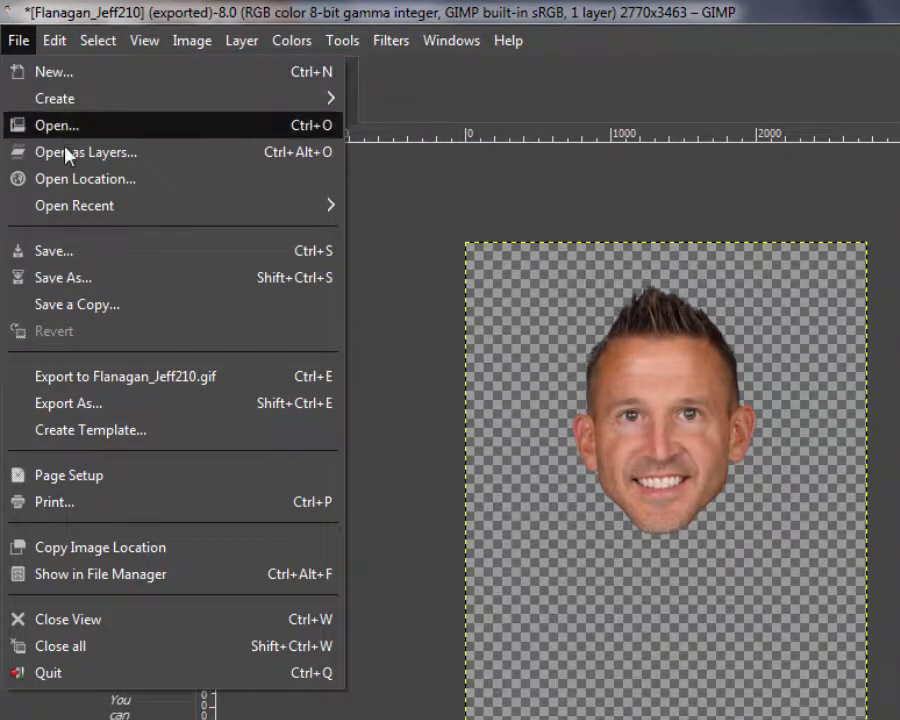
mouse_move(75, 204)
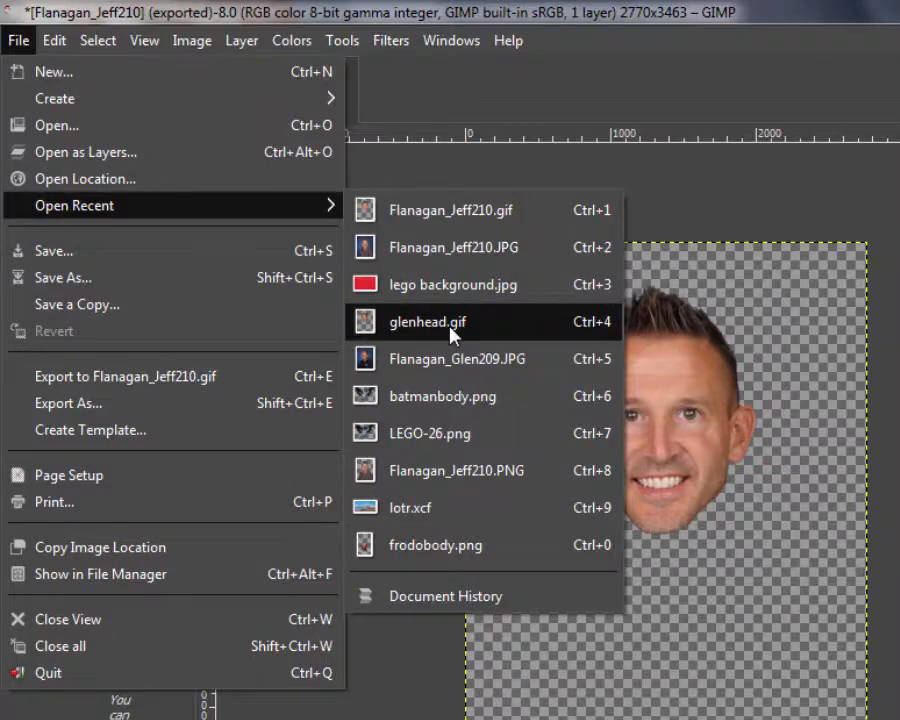
left_click(458, 432)
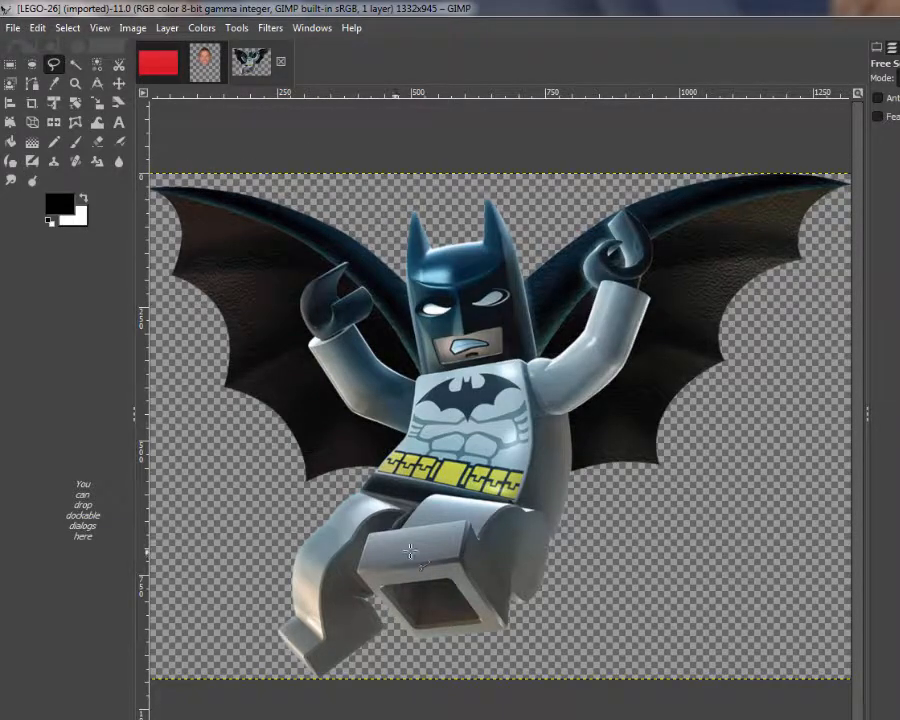
Trace a Free Select outline down the left side of Batman's head and along the neckline to the right shoulder
left_click(402, 240)
scroll(413, 372, "up", 2)
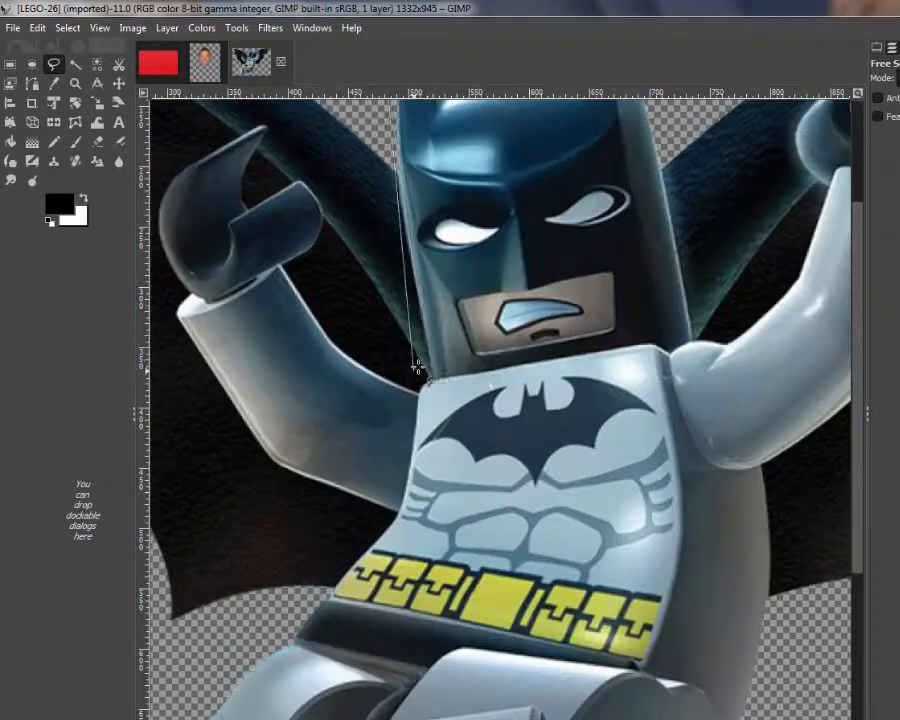
left_click(433, 381)
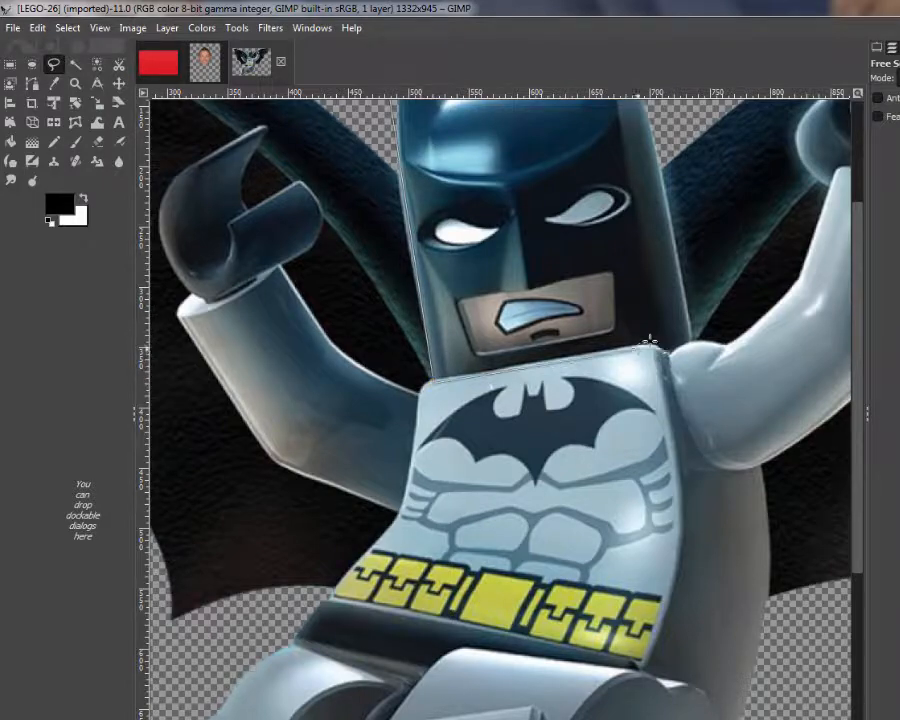
left_click(647, 343)
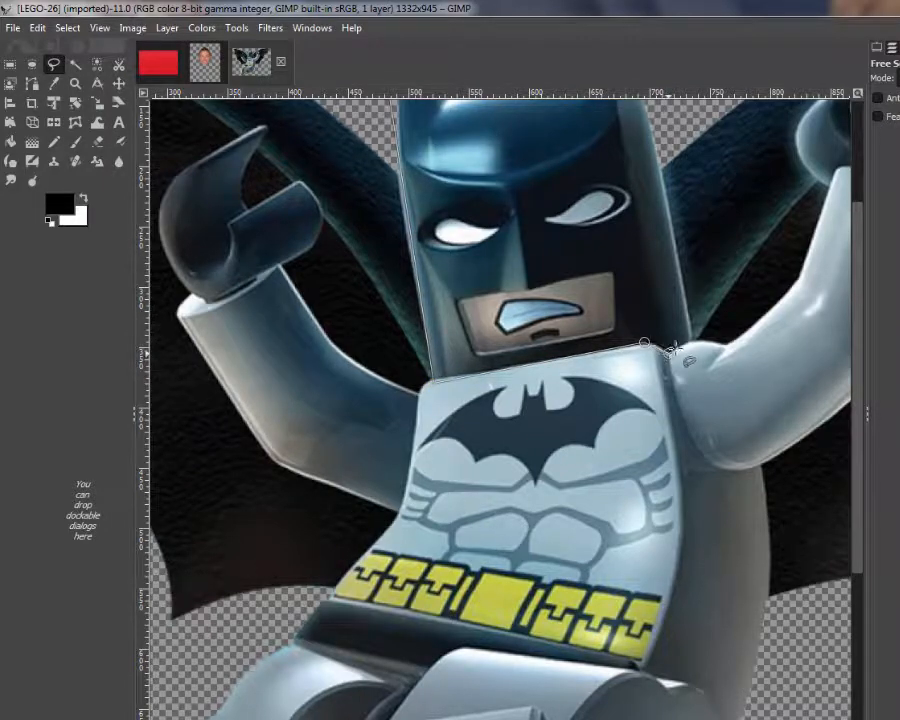
left_click(694, 341)
Close the outline up the right side of the head and around the ears, and delete the selected head to transparency
scroll(671, 326, "up", 3)
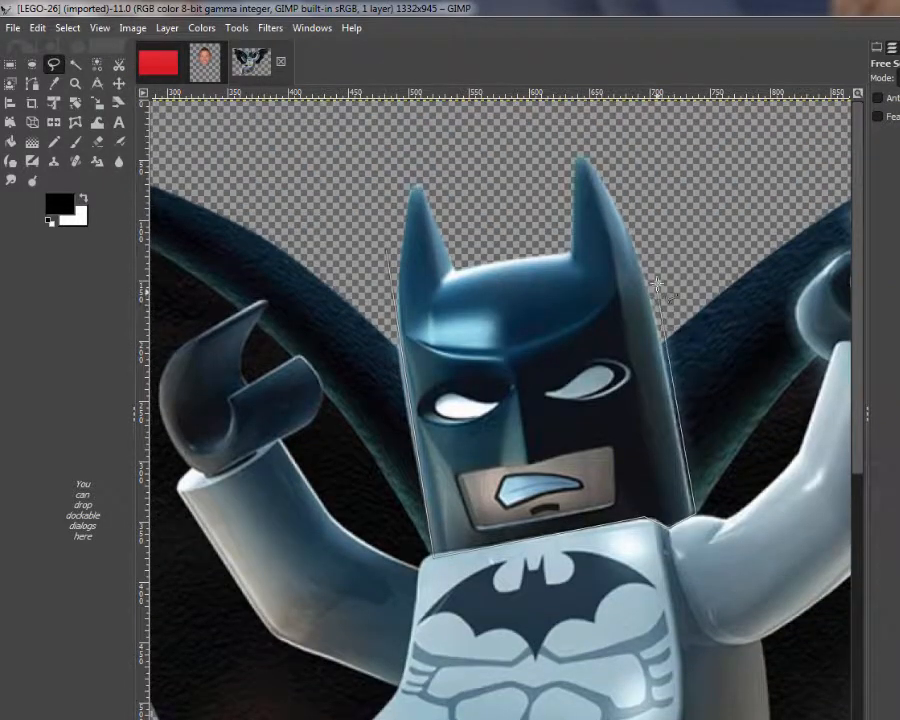
left_click(633, 135)
left_click(406, 136)
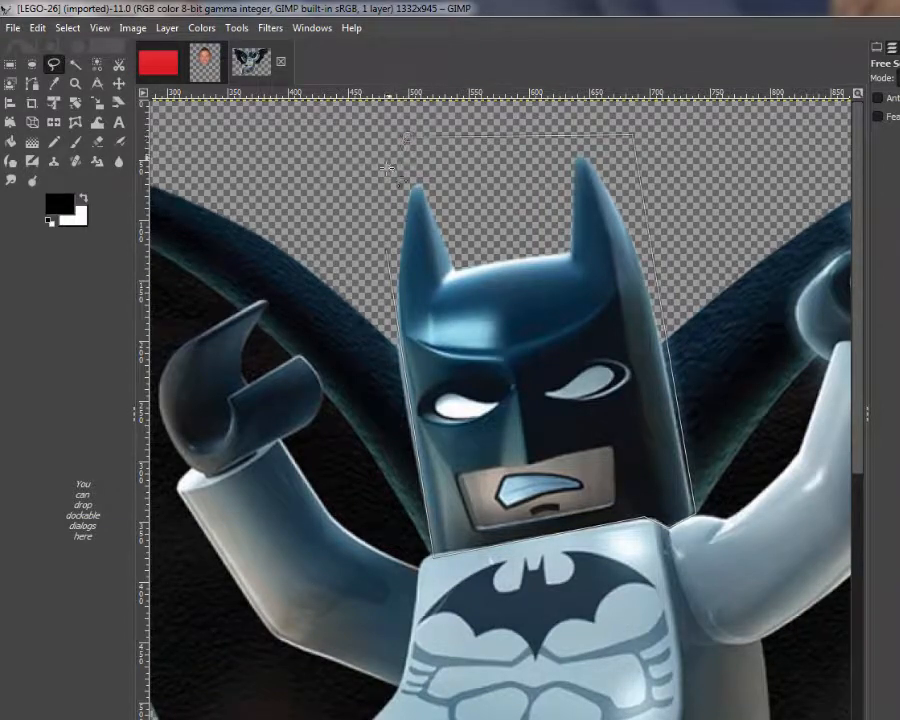
left_click(377, 197)
left_click(394, 255)
key("Return")
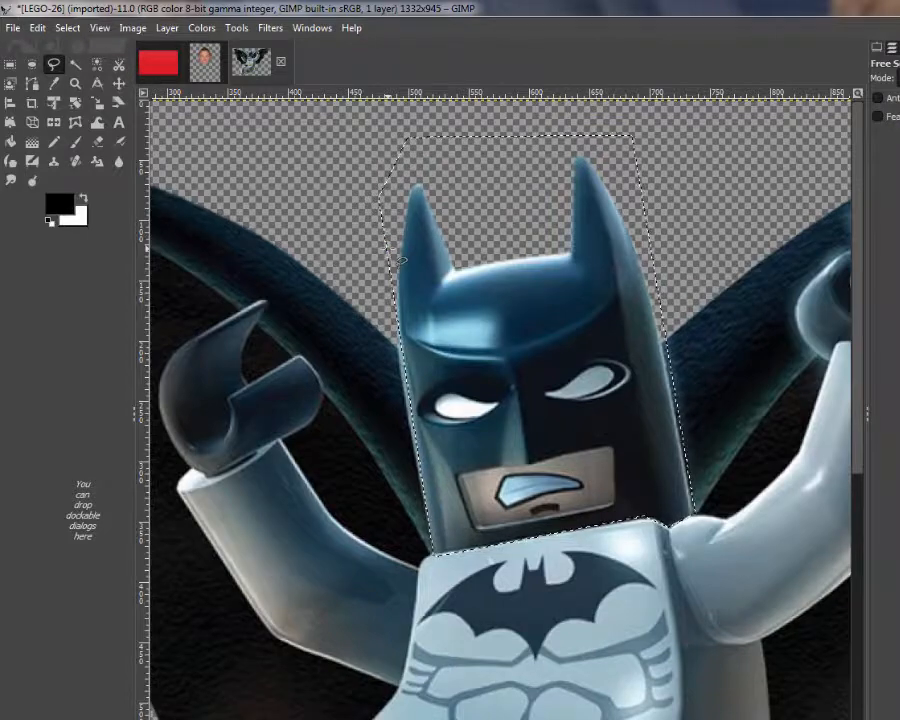
key("Delete")
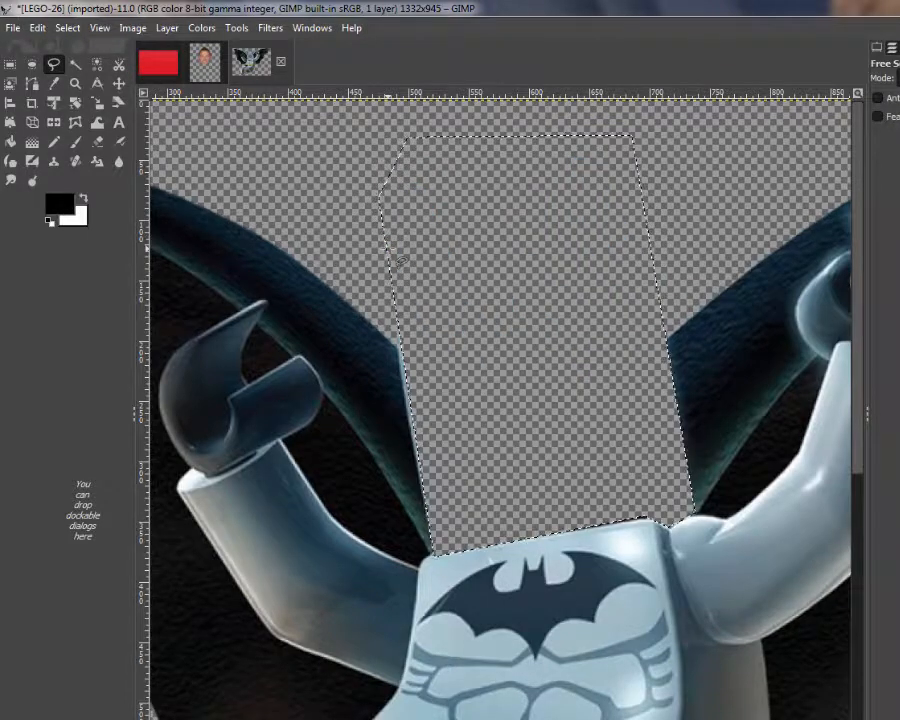
Export the headless Batman body to the Desktop as LEGO-26.png with the default PNG options
left_click(14, 28)
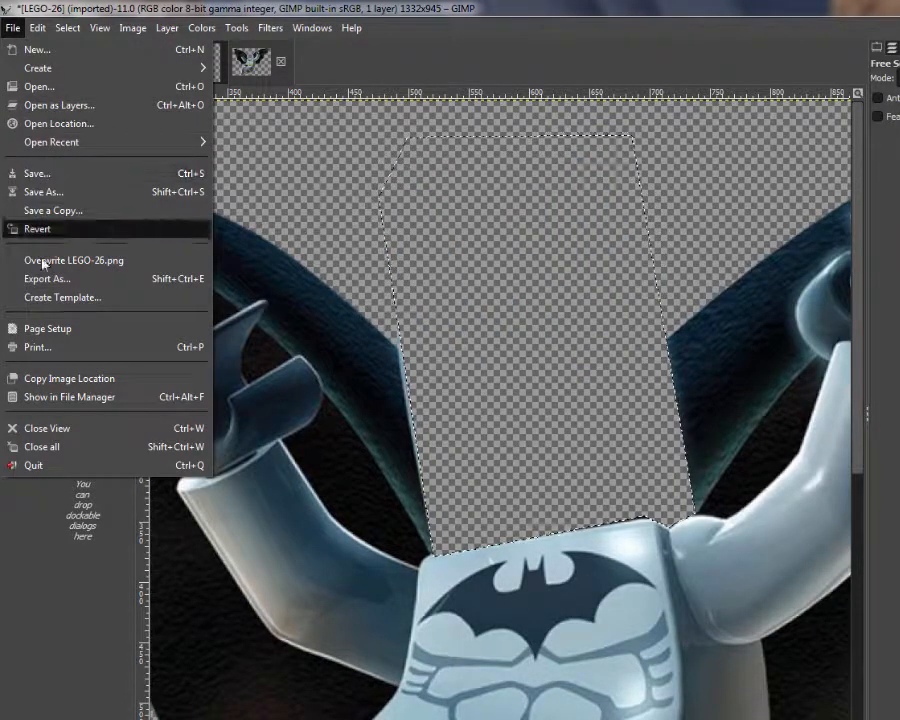
left_click(40, 279)
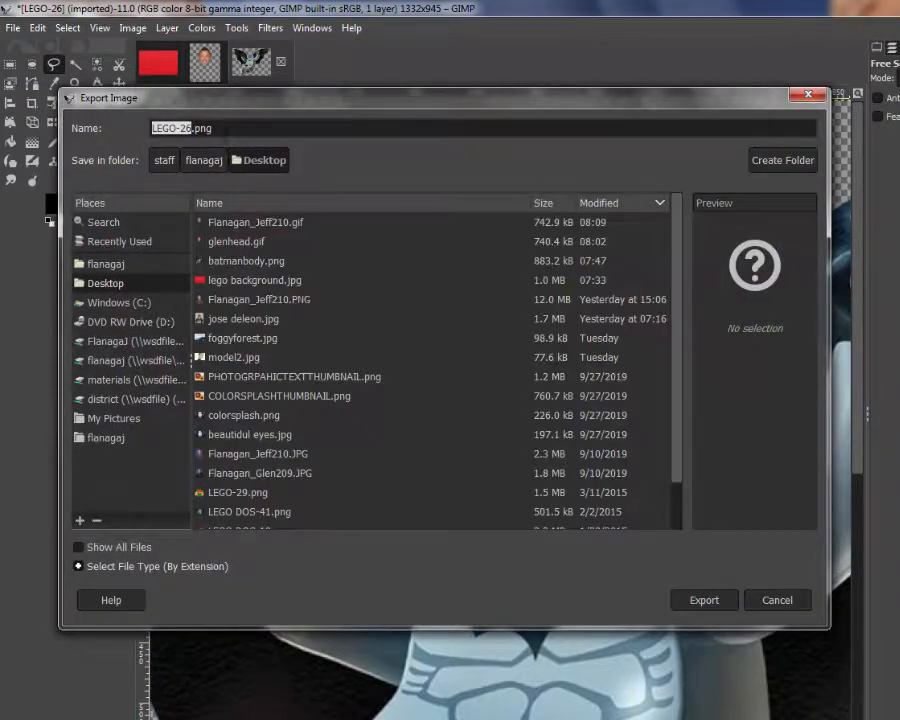
left_click(711, 602)
left_click(488, 433)
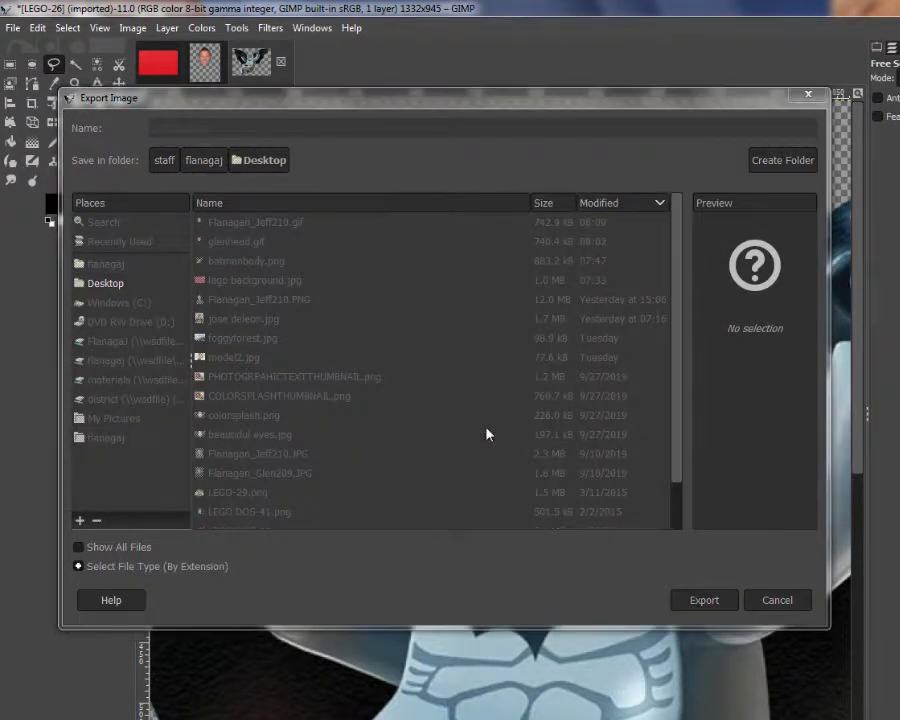
left_click(519, 567)
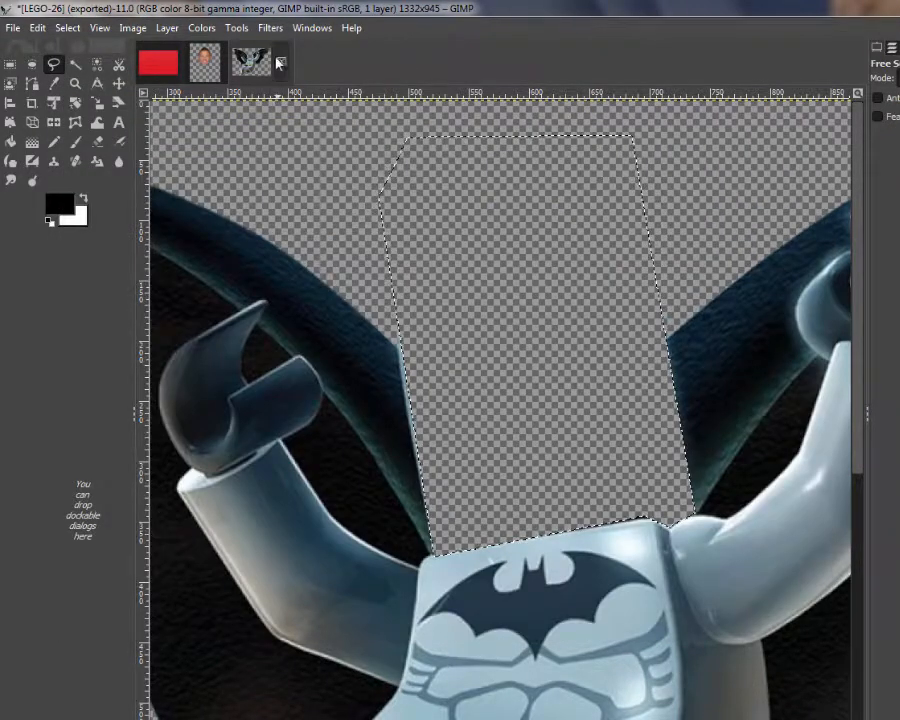
Close the LEGO-26 image and the cut-out head image, discarding their unsaved changes
left_click(281, 63)
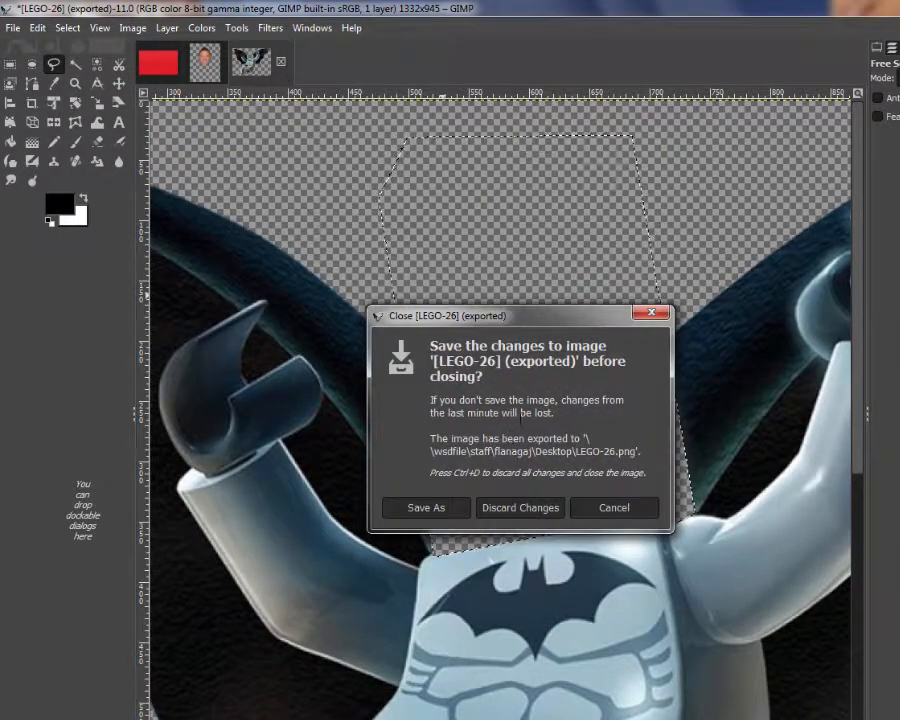
left_click(557, 508)
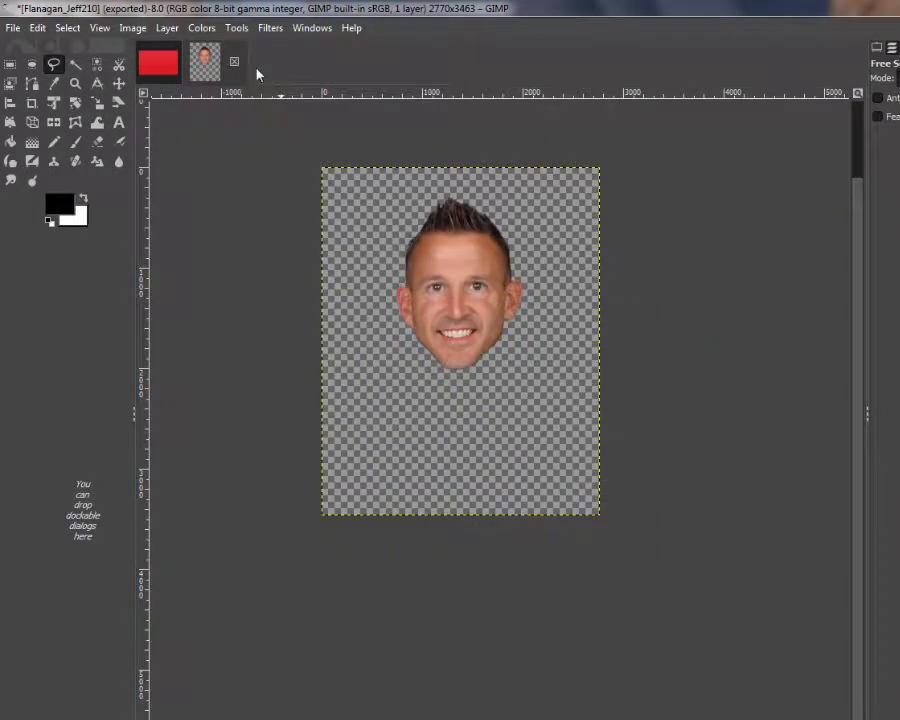
left_click(235, 63)
left_click(540, 516)
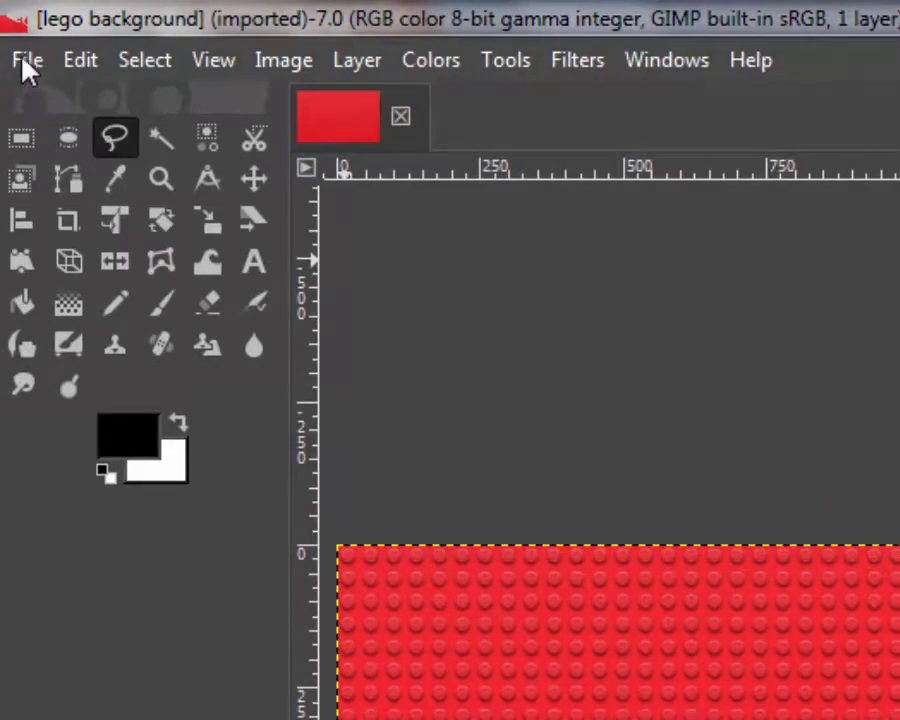
Open the recently used batmanbody.png as a new layer in the lego background image
left_click(24, 60)
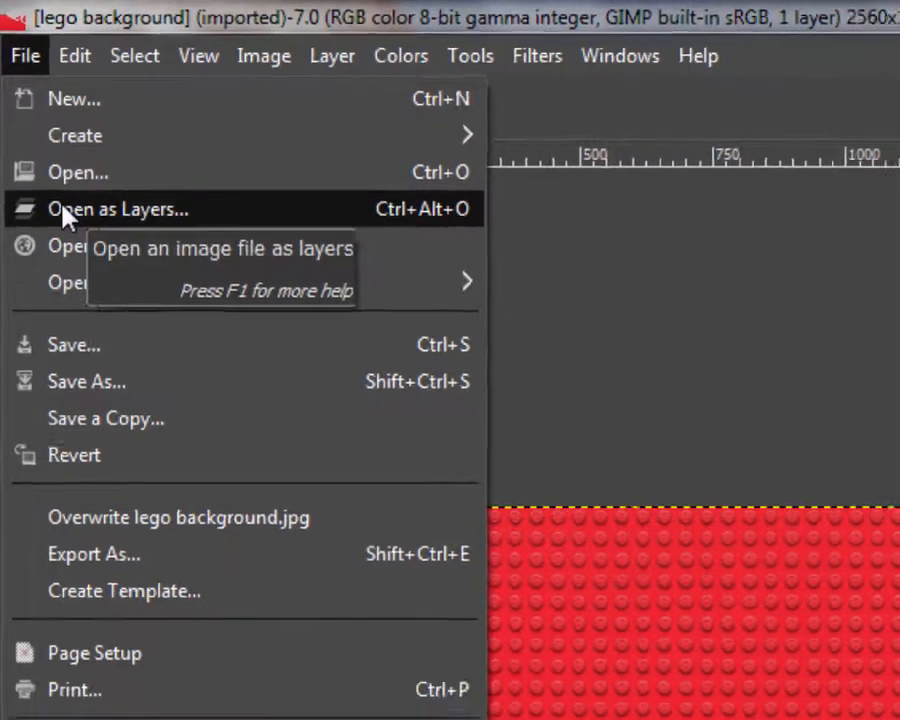
left_click(68, 226)
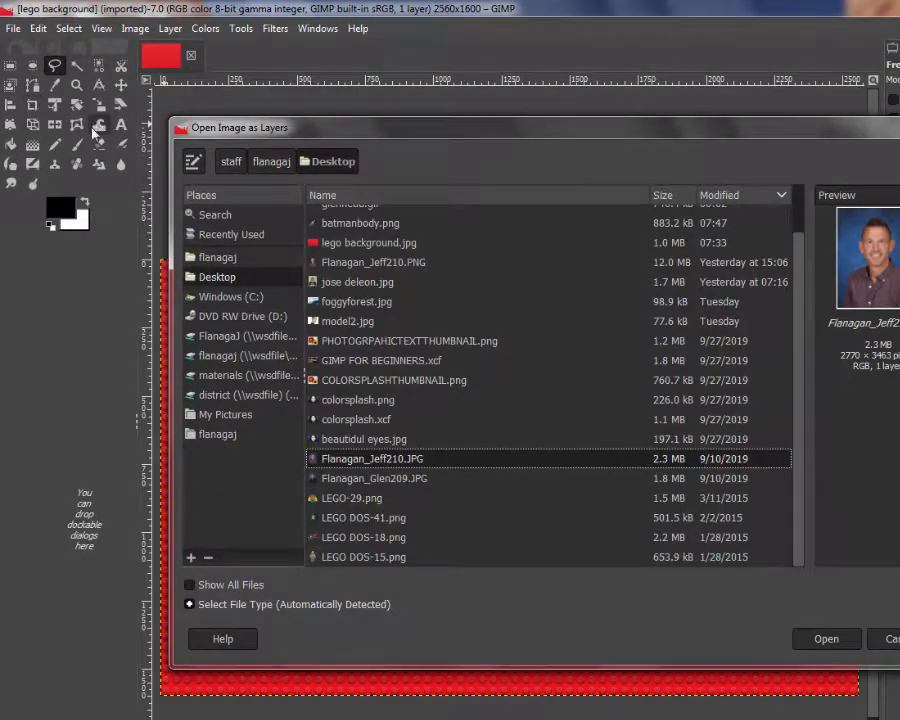
left_click(245, 236)
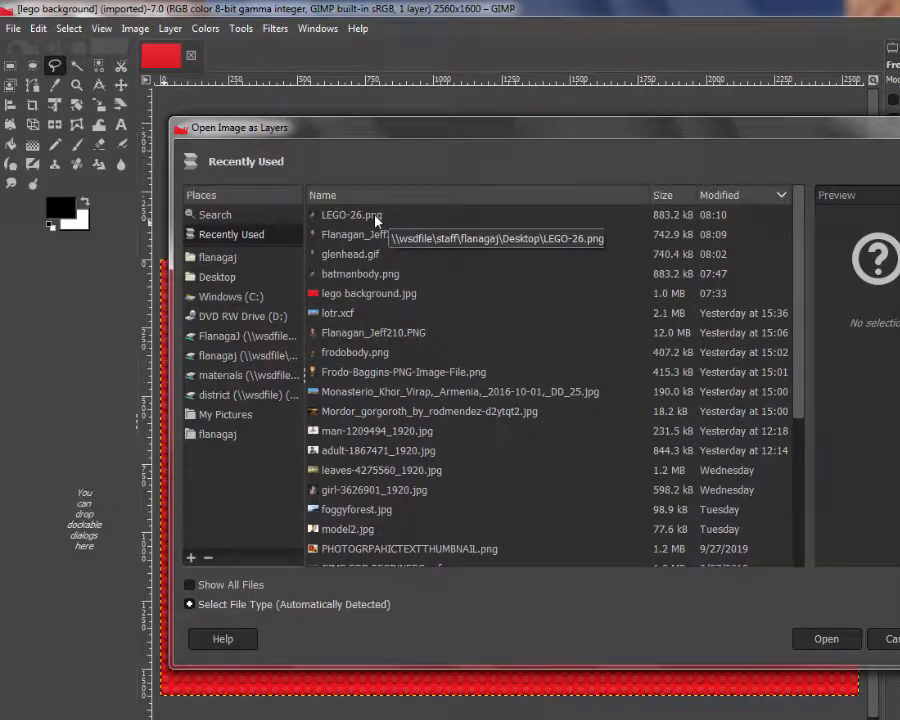
left_click(362, 277)
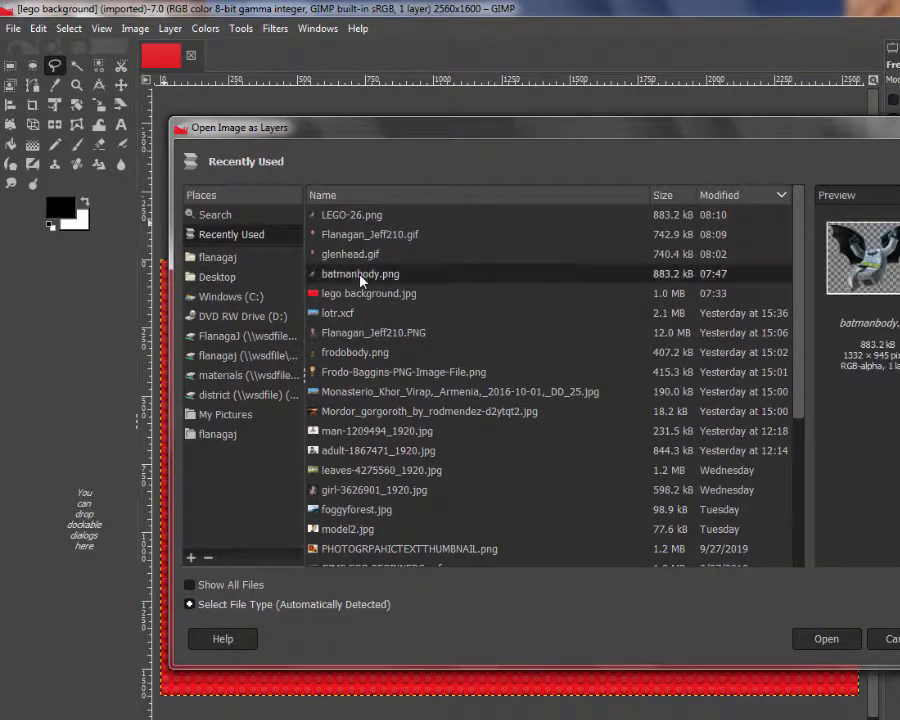
left_click(826, 639)
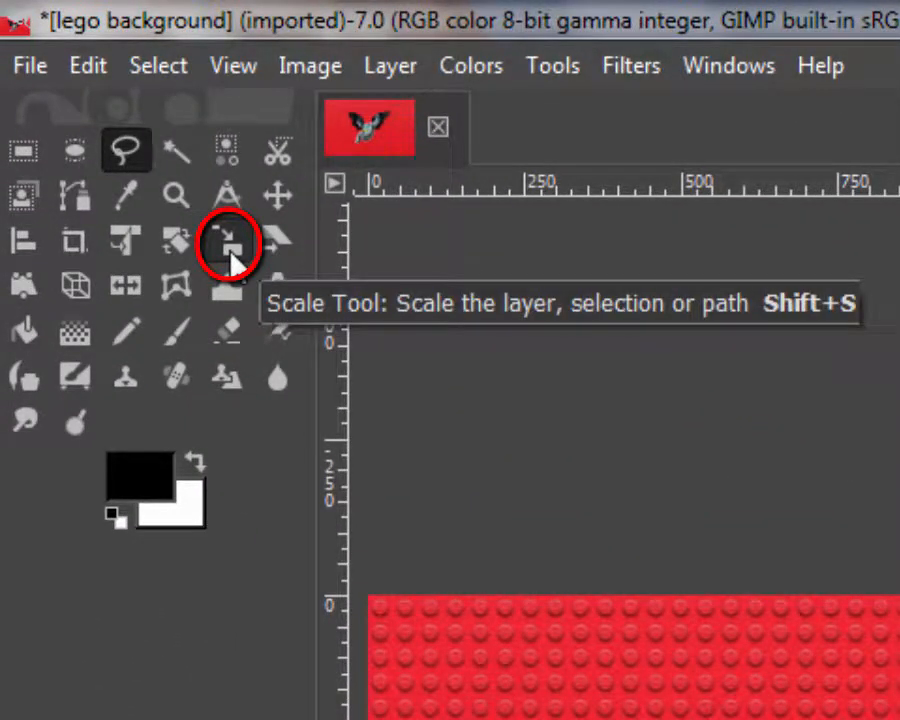
Start scaling the Batman body layer with the Scale tool
left_click(231, 254)
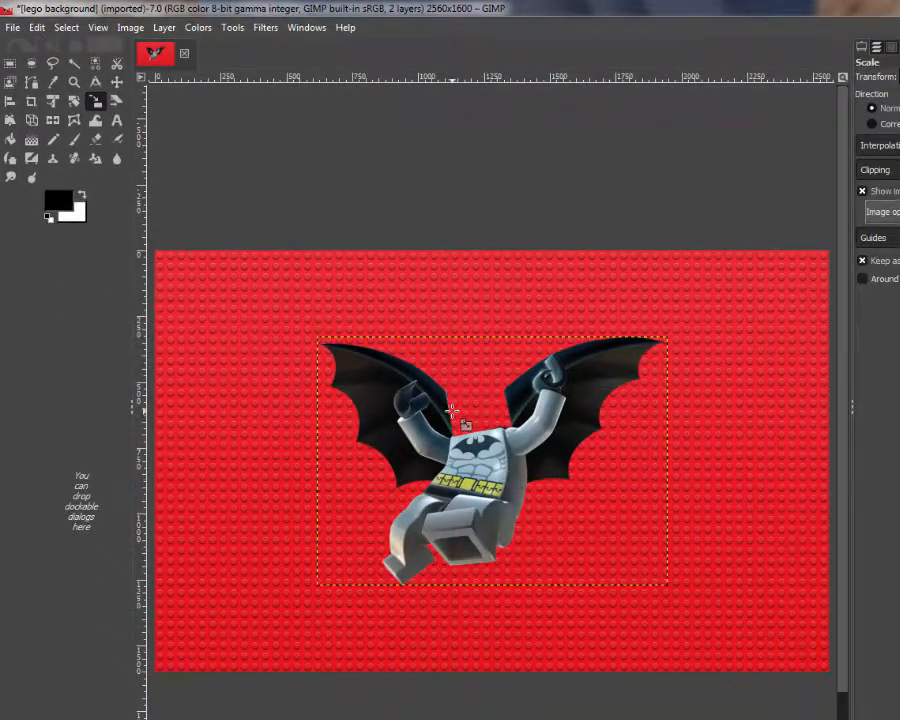
left_click(482, 472)
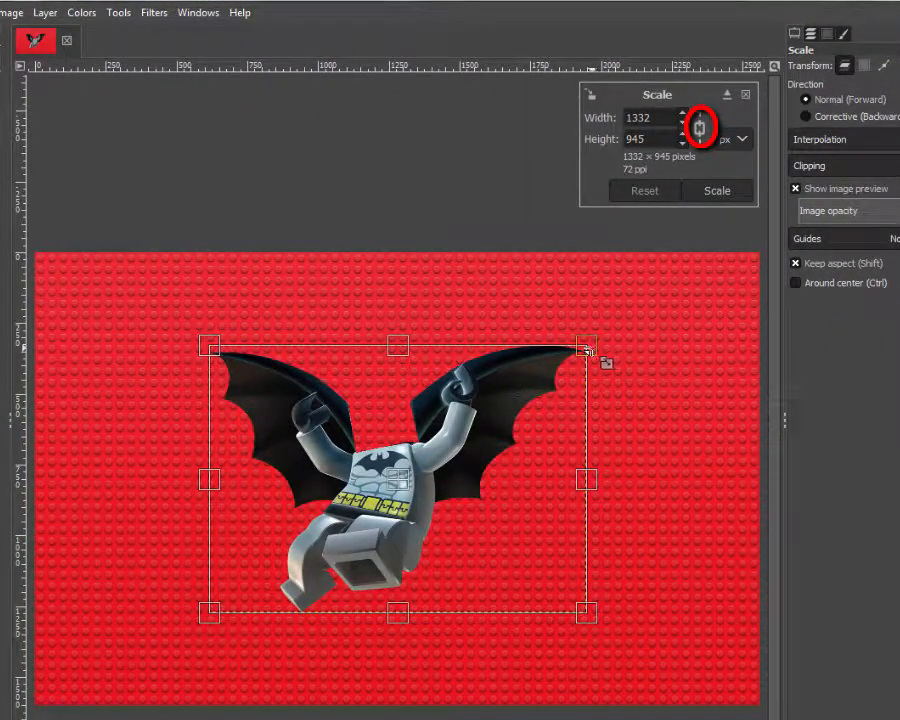
Try to scale the Batman body layer to 804 × 913 pixels with the aspect ratio unlinked, and link the ratio again
left_click_drag(586, 347, 438, 352)
left_click(700, 128)
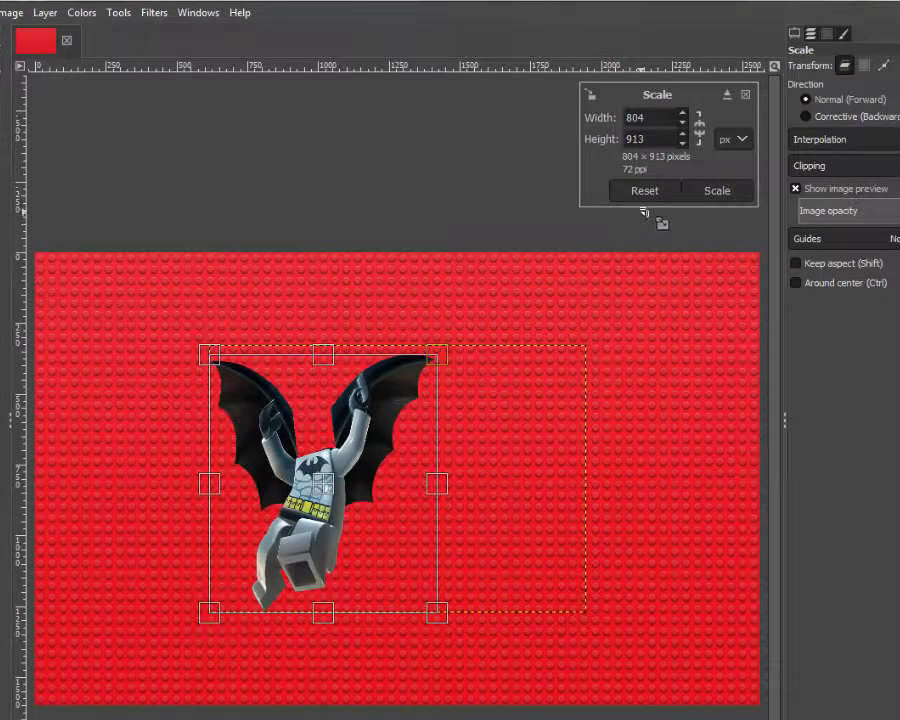
left_click(698, 136)
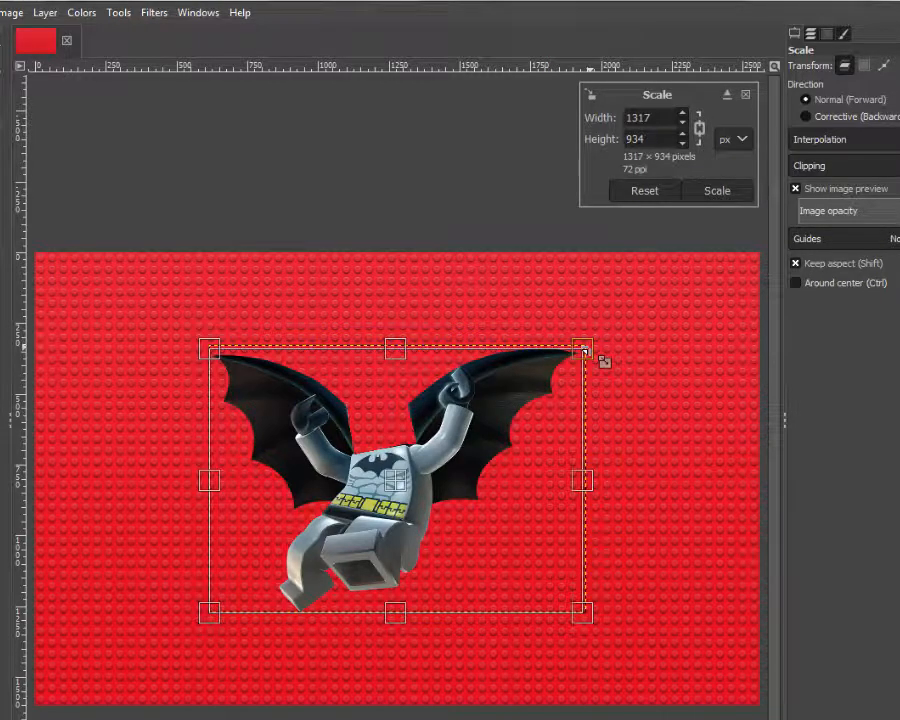
Scale the Batman body layer proportionally to 827 × 586 pixels and place it right of the background's centre
left_click_drag(584, 349, 431, 427)
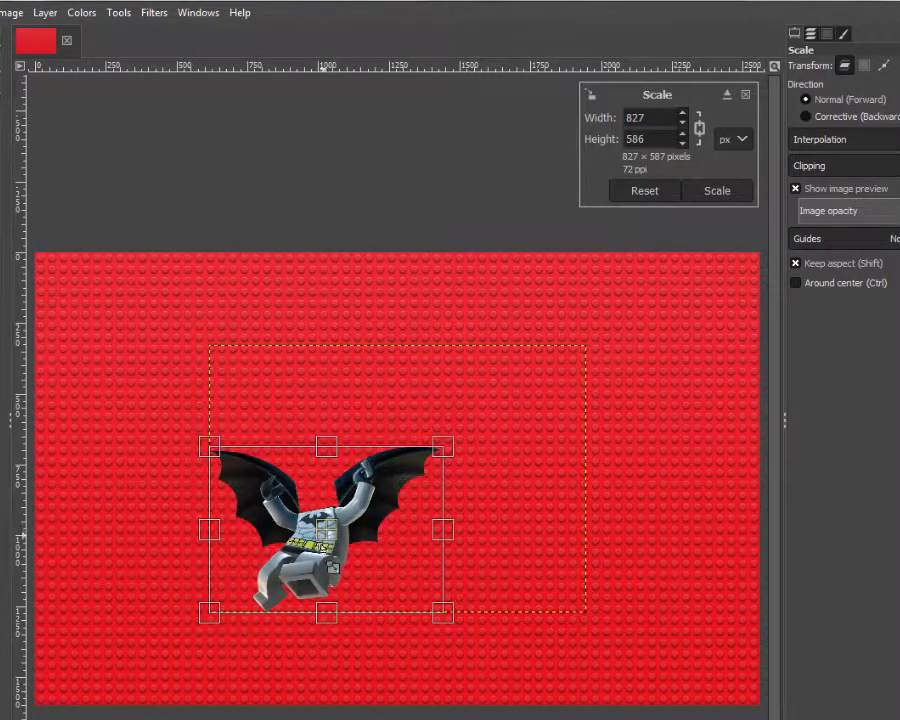
left_click_drag(342, 543, 515, 525)
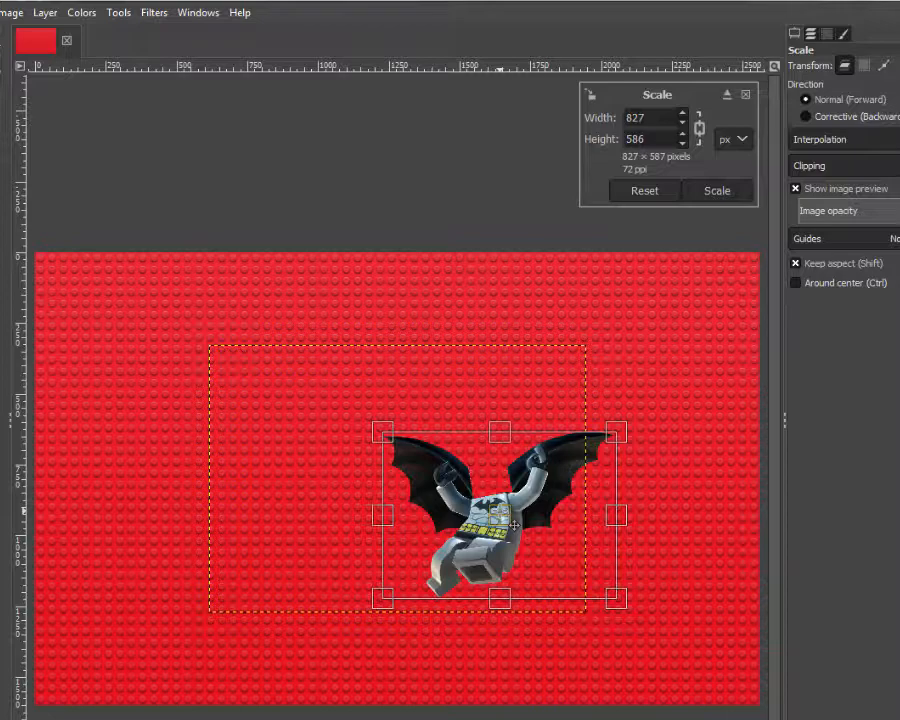
key("Return")
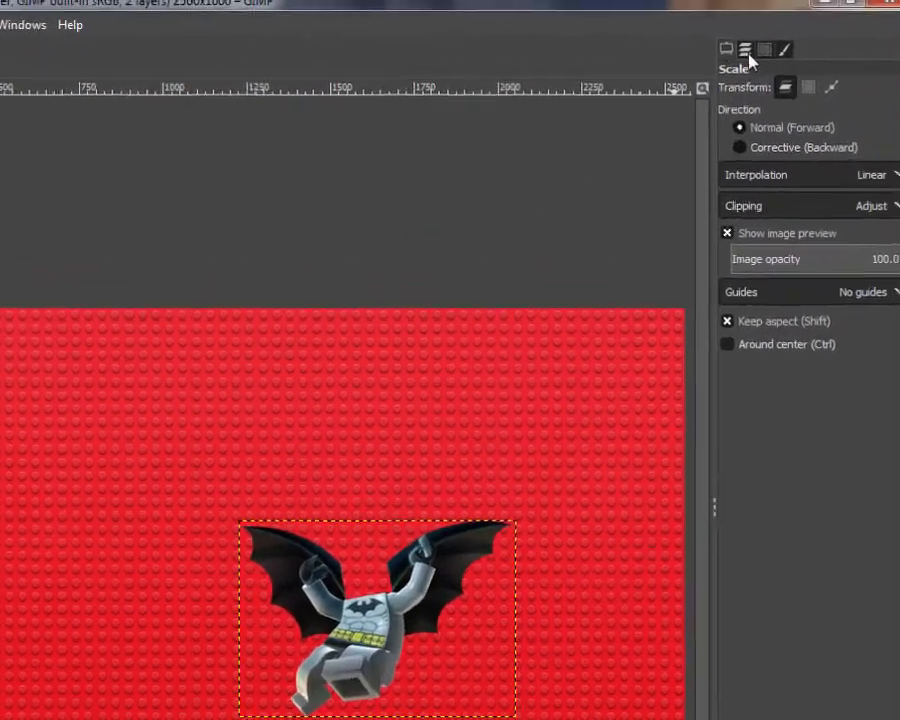
Display the layer list and open the exported cut-out head GIF from the Desktop as a new layer
left_click(811, 33)
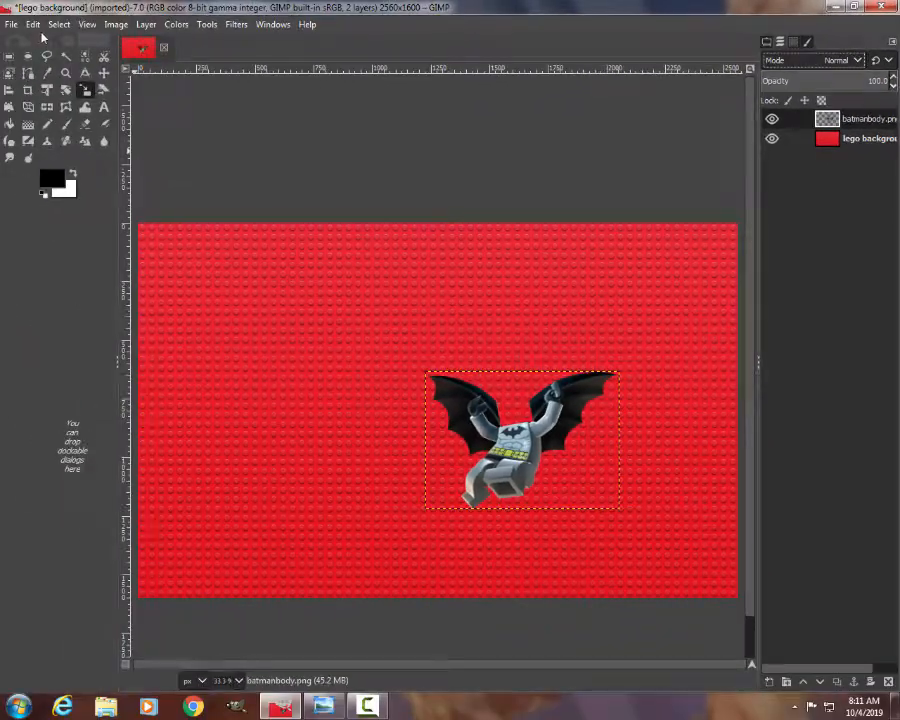
left_click(11, 25)
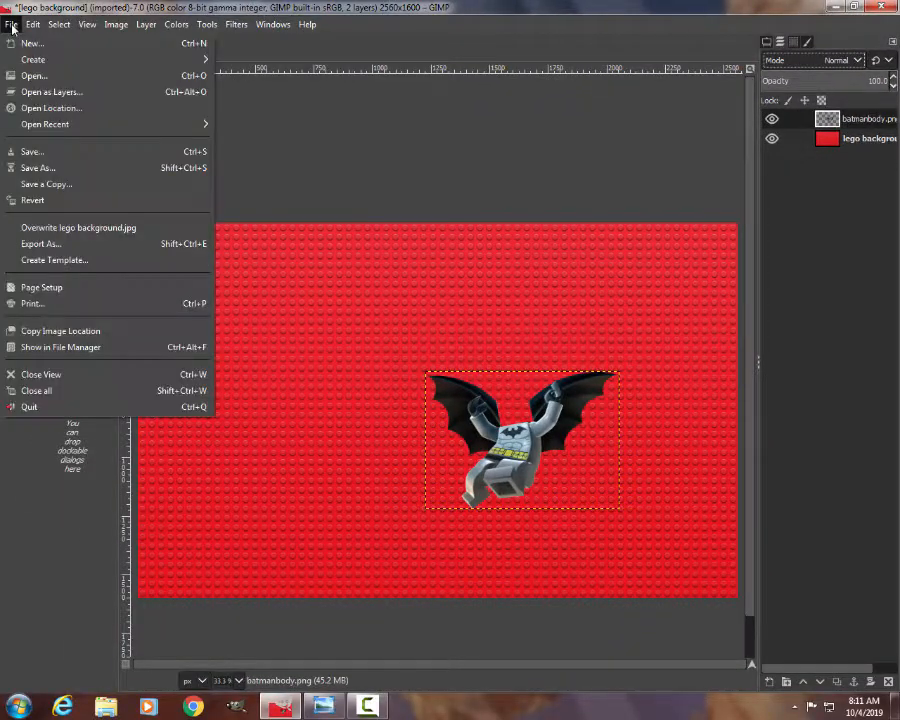
left_click(52, 92)
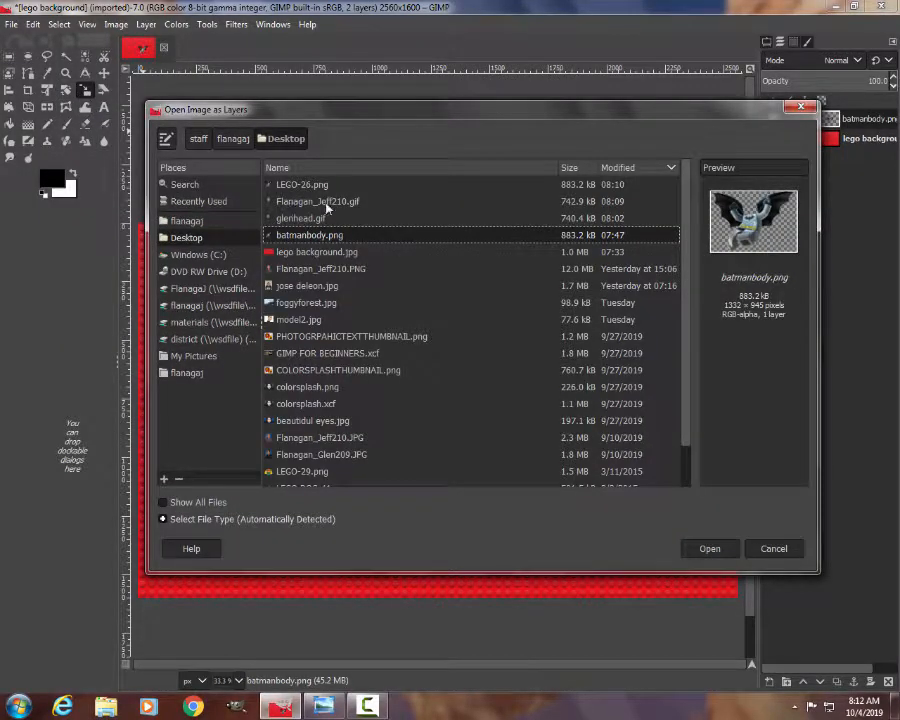
left_click(281, 202)
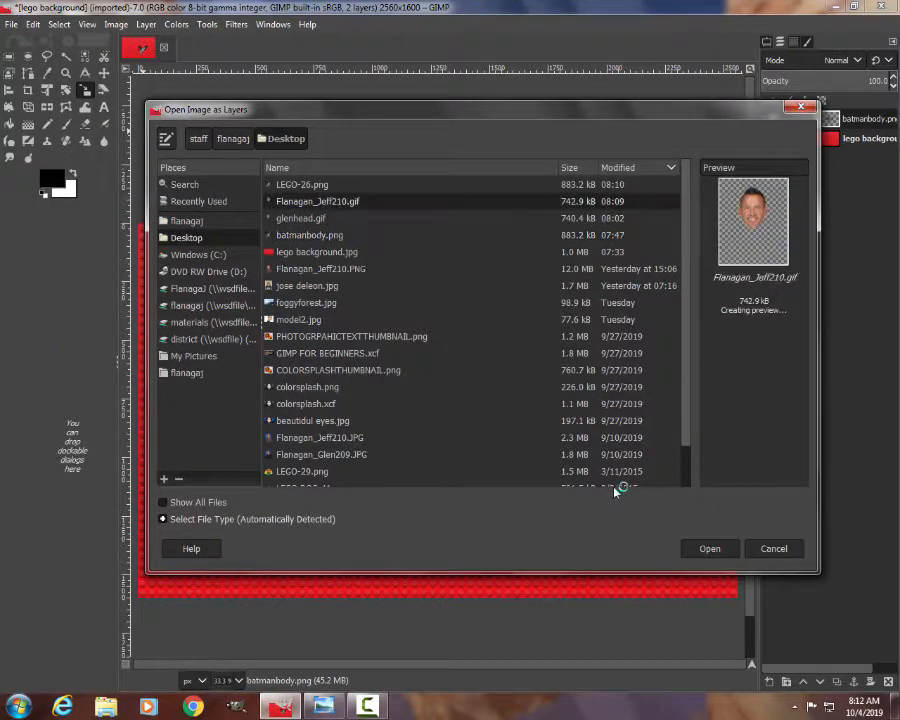
left_click(707, 548)
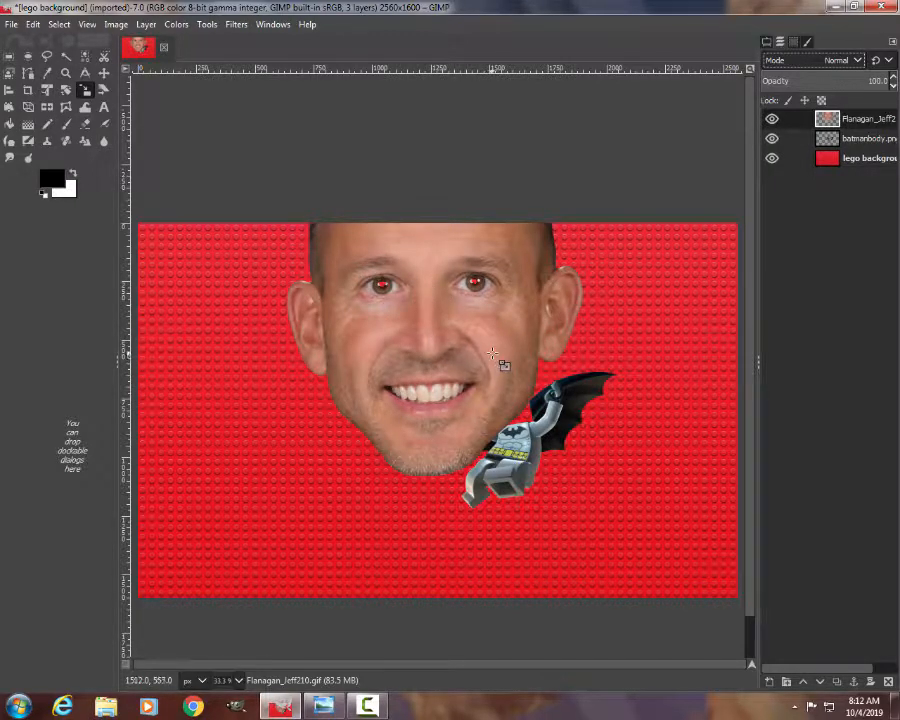
Scale the head layer proportionally to 524 × 655 pixels and place it on the Batman body's neck
left_click(86, 90)
left_click(456, 385)
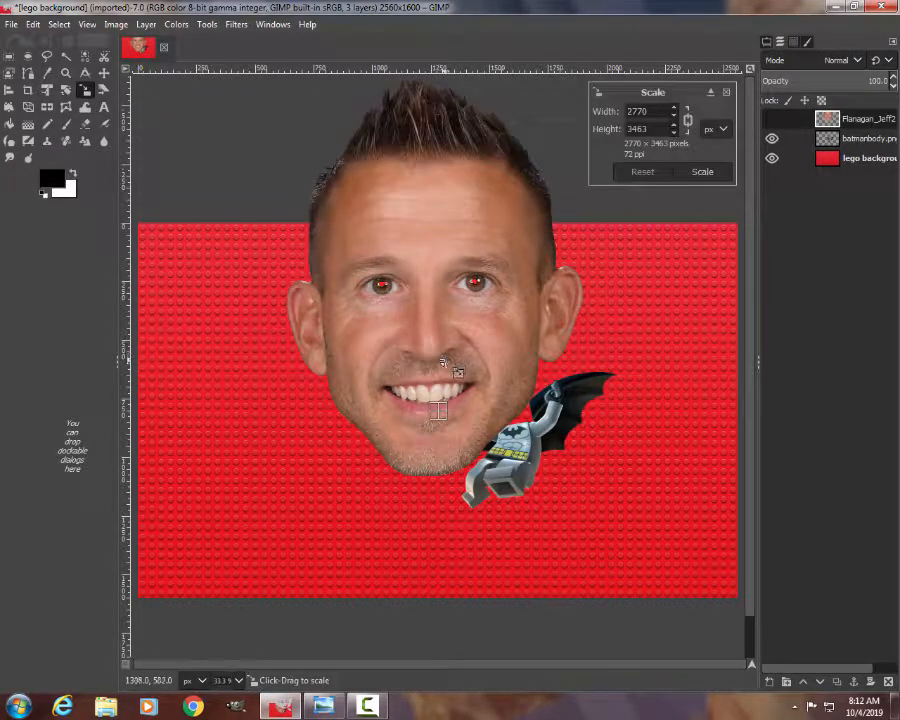
scroll(456, 380, "down", 3)
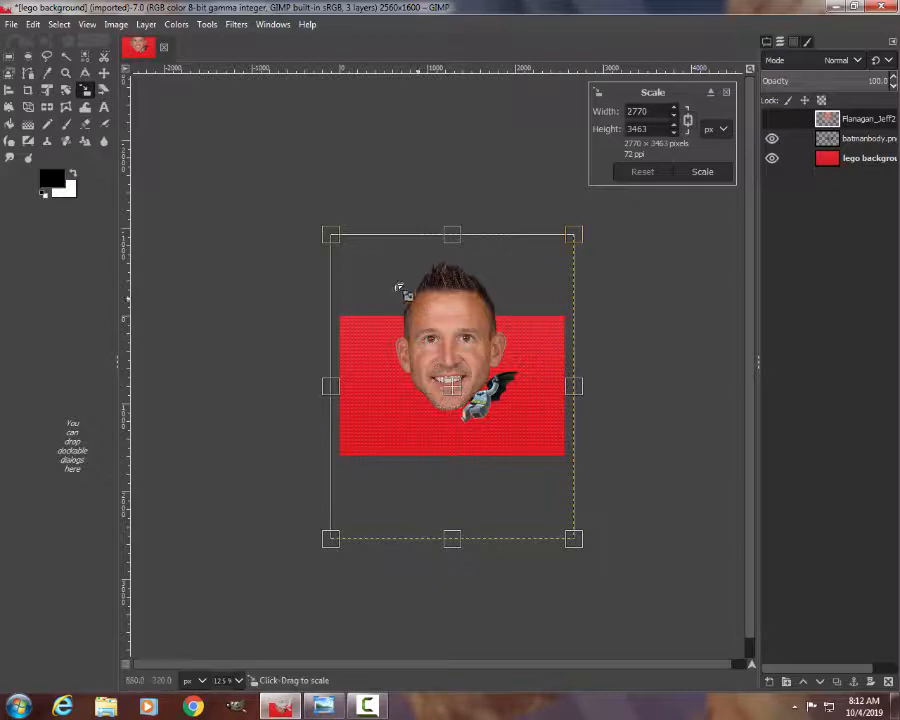
left_click_drag(341, 237, 484, 391)
scroll(498, 401, "up", 5)
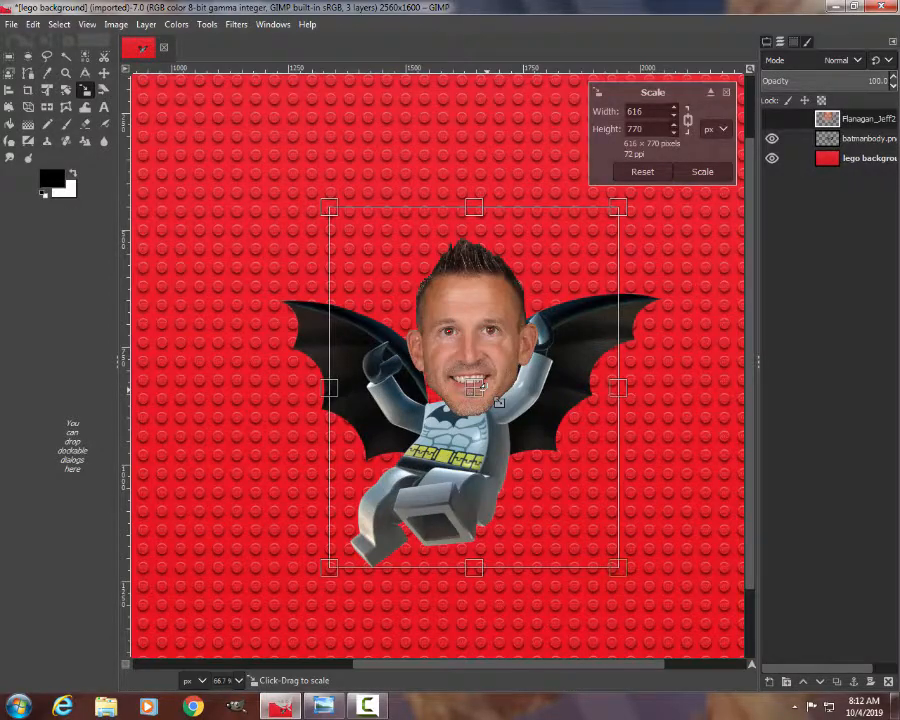
scroll(498, 401, "up", 1)
scroll(496, 401, "down", 2)
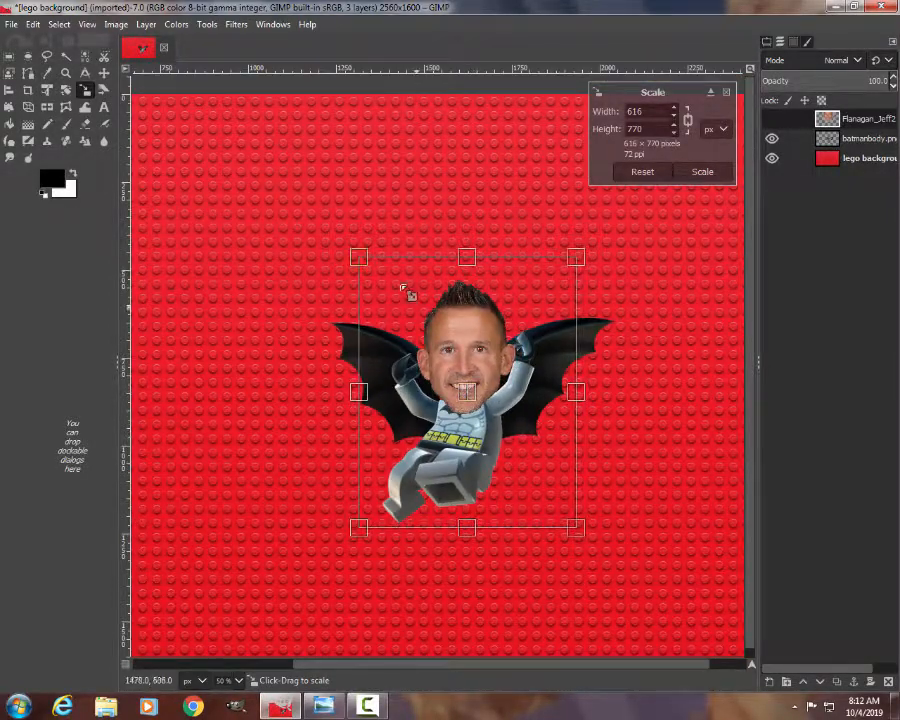
left_click_drag(361, 257, 394, 300)
left_click_drag(482, 412, 466, 399)
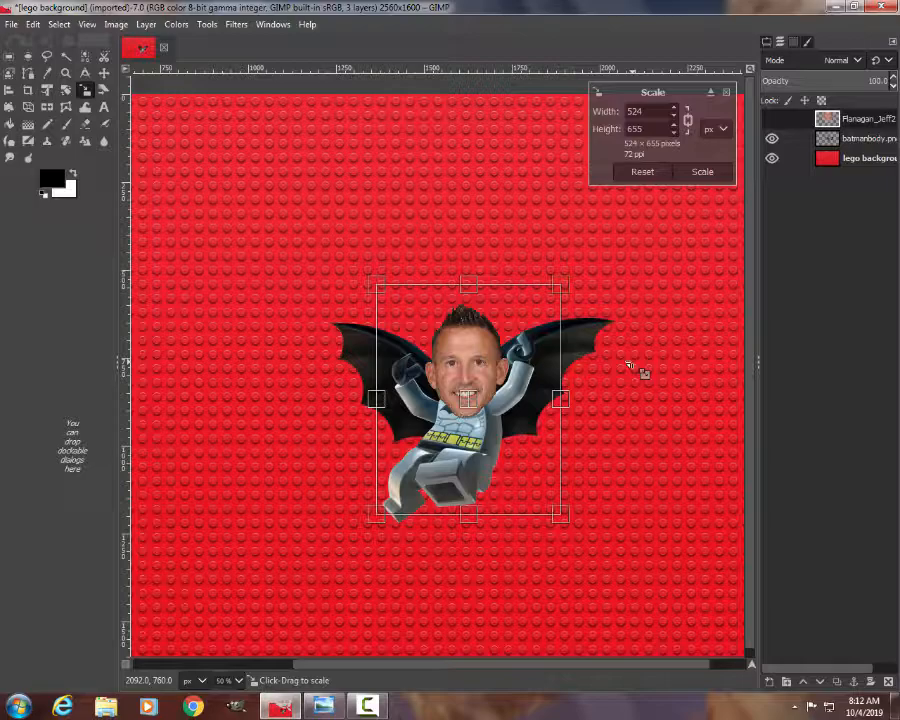
key("Return")
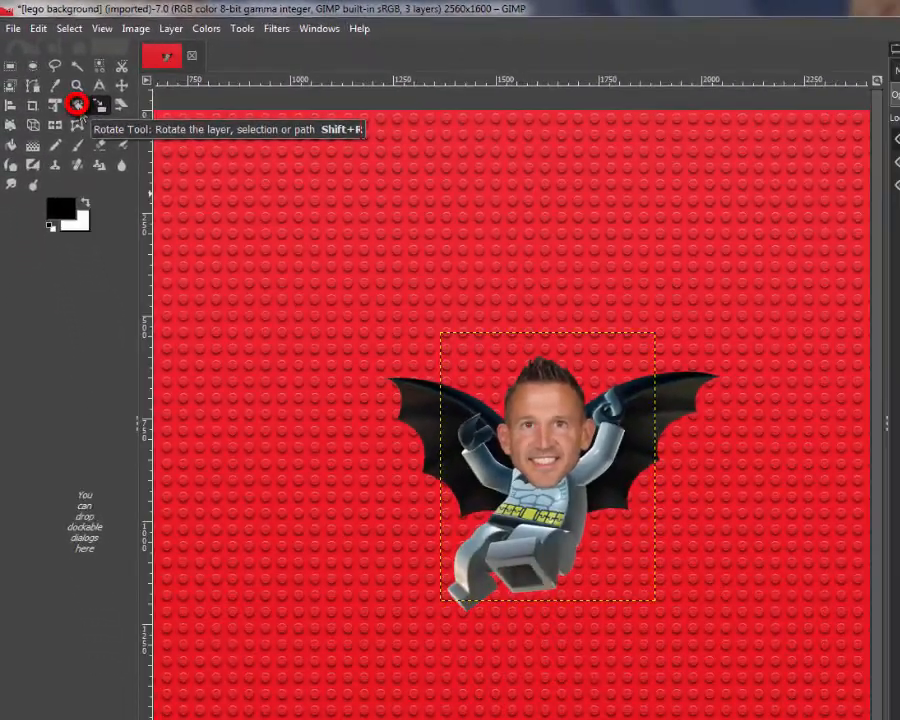
Rotate the head layer by 6.34° about its centre to match the tilt of the Batman body
left_click(77, 104)
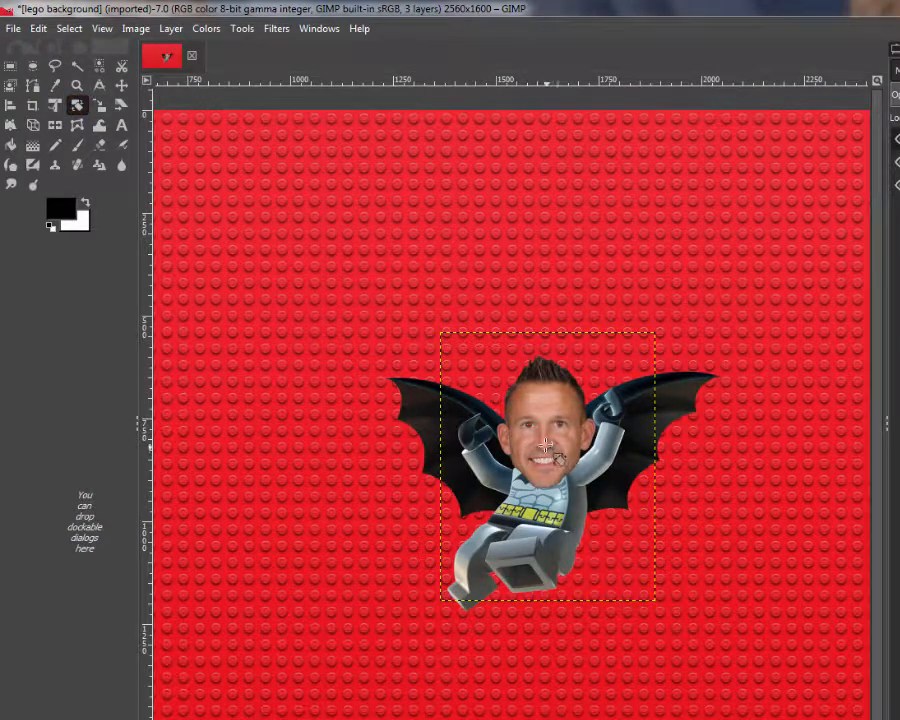
left_click(545, 441)
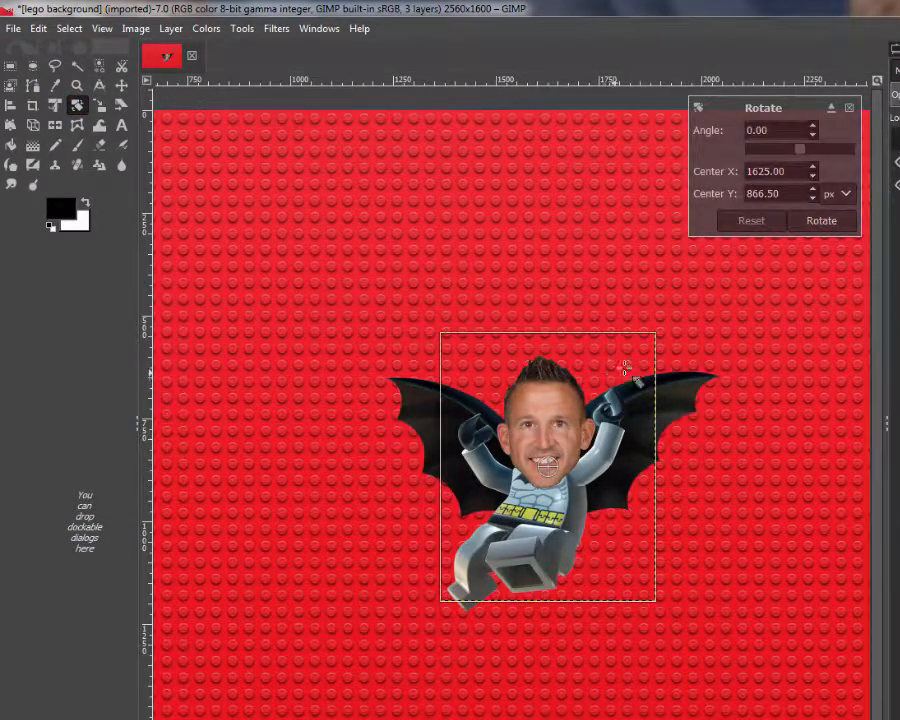
mouse_move(572, 356)
left_mouse_down()
mouse_move(590, 376)
mouse_move(533, 355)
mouse_move(543, 356)
mouse_move(514, 357)
mouse_move(561, 359)
mouse_move(578, 372)
left_mouse_up()
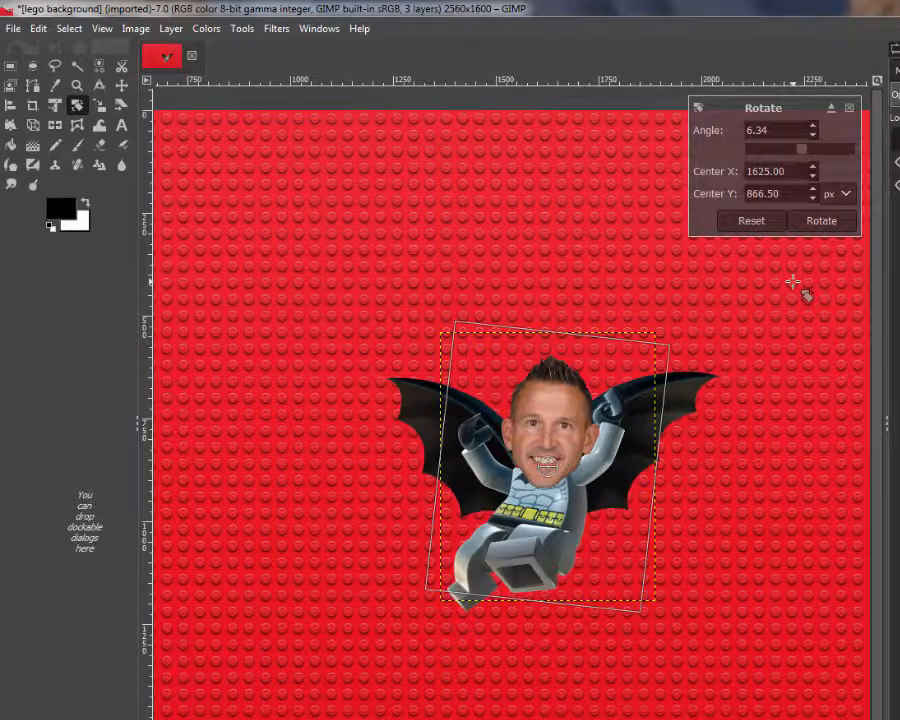
left_click(820, 222)
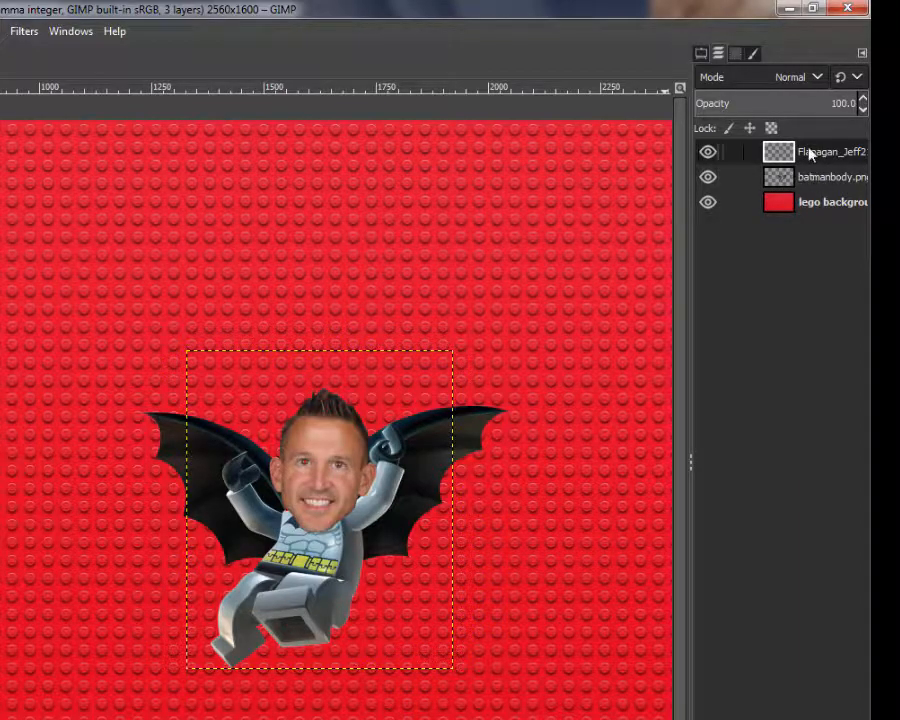
Merge the head layer down into the Batman body layer and move the combined figure slightly above and right of the background's centre
right_click(810, 152)
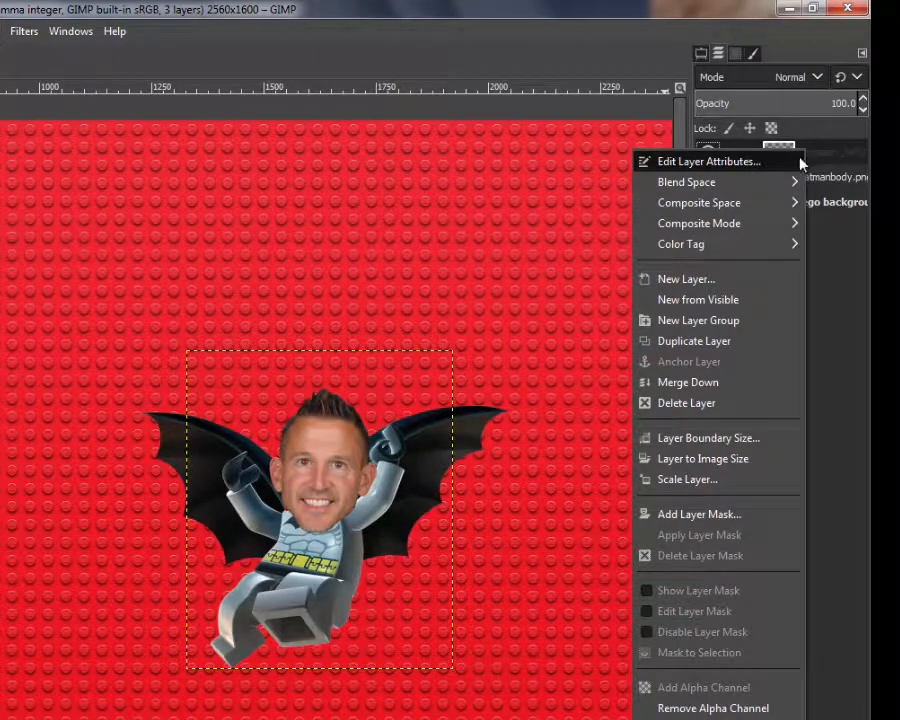
left_click(711, 382)
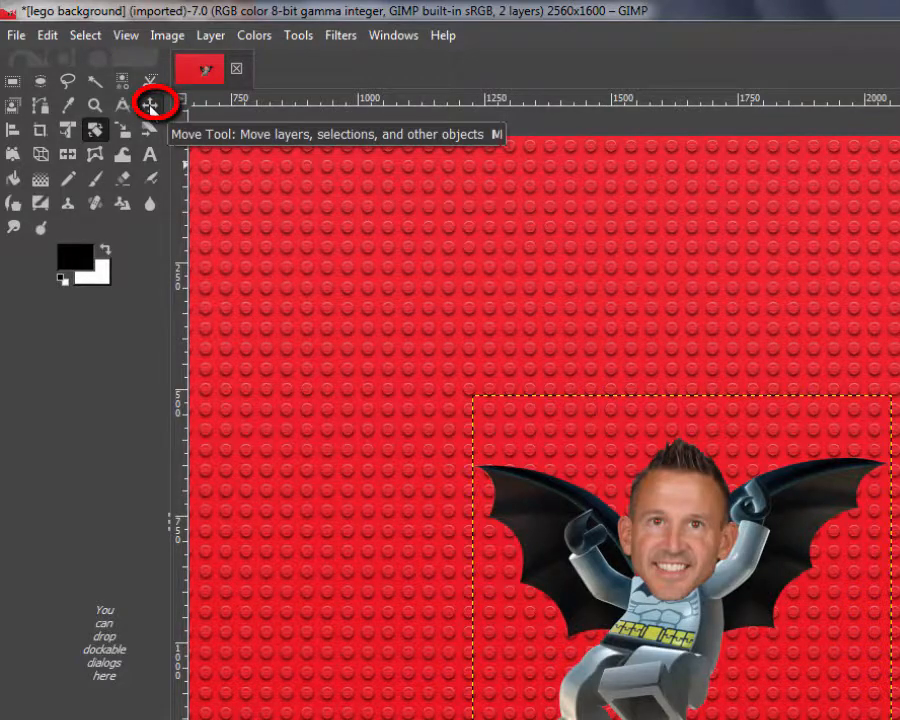
left_click(150, 104)
left_click_drag(594, 560, 729, 389)
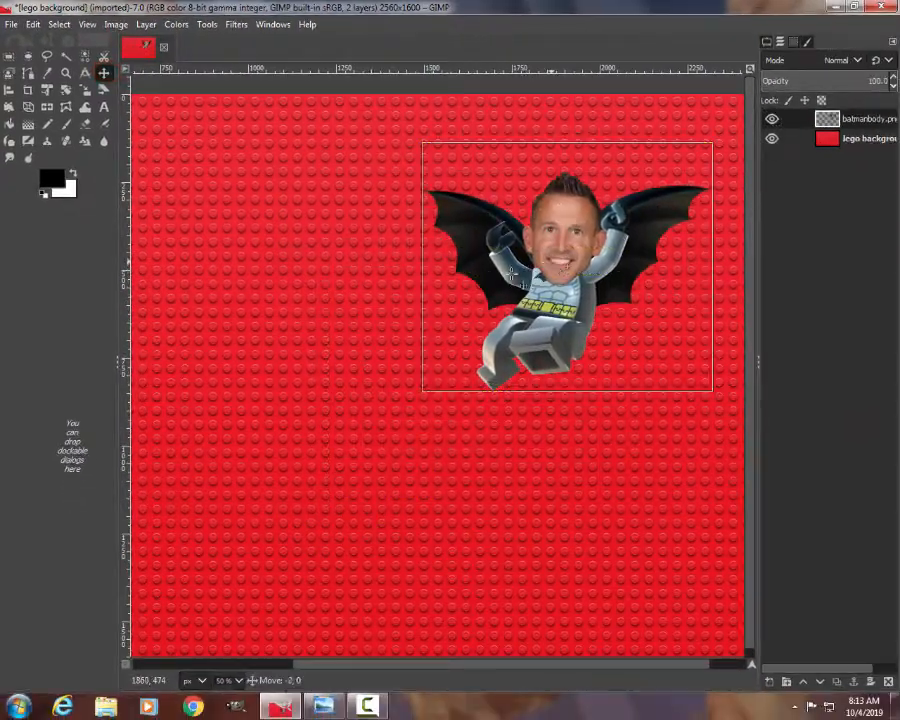
left_click_drag(512, 273, 472, 326)
scroll(476, 343, "down", 2)
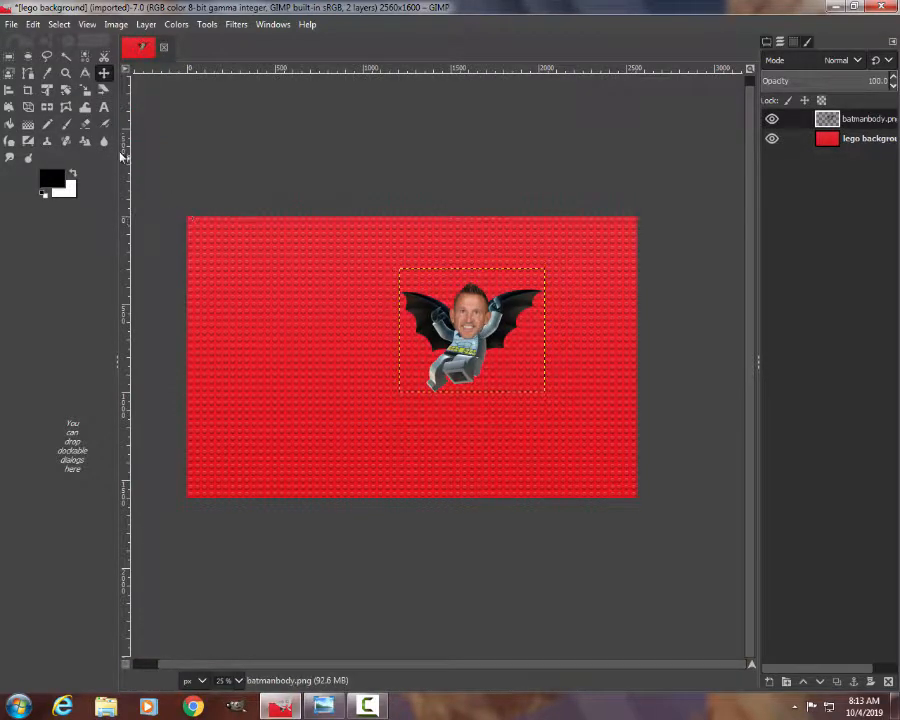
Rotate the merged Batman figure by 31.64° about its centre
left_click(66, 89)
left_click(489, 290)
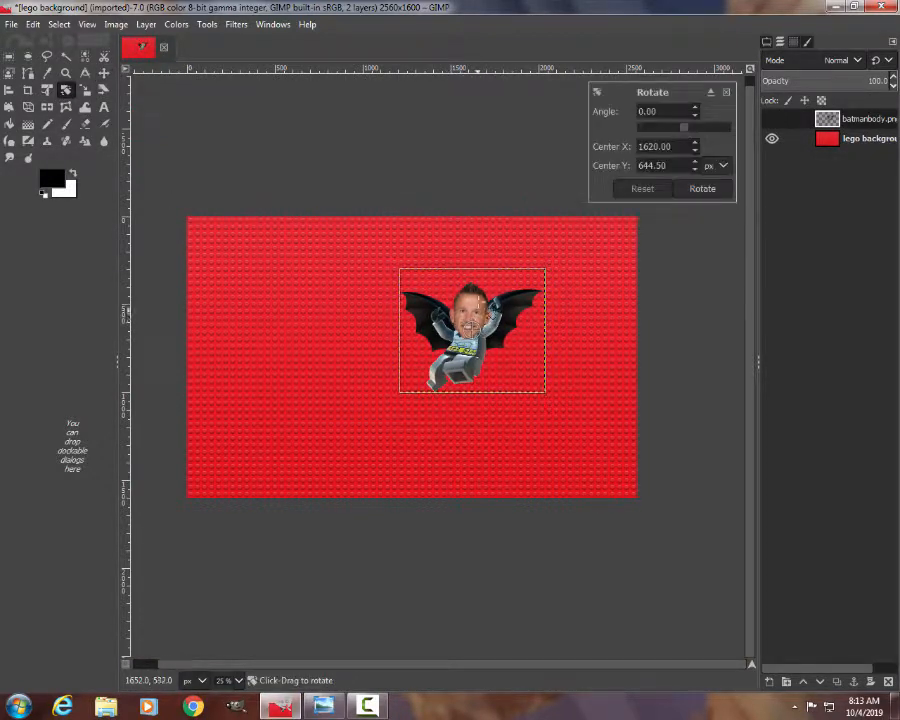
left_click_drag(489, 290, 507, 305)
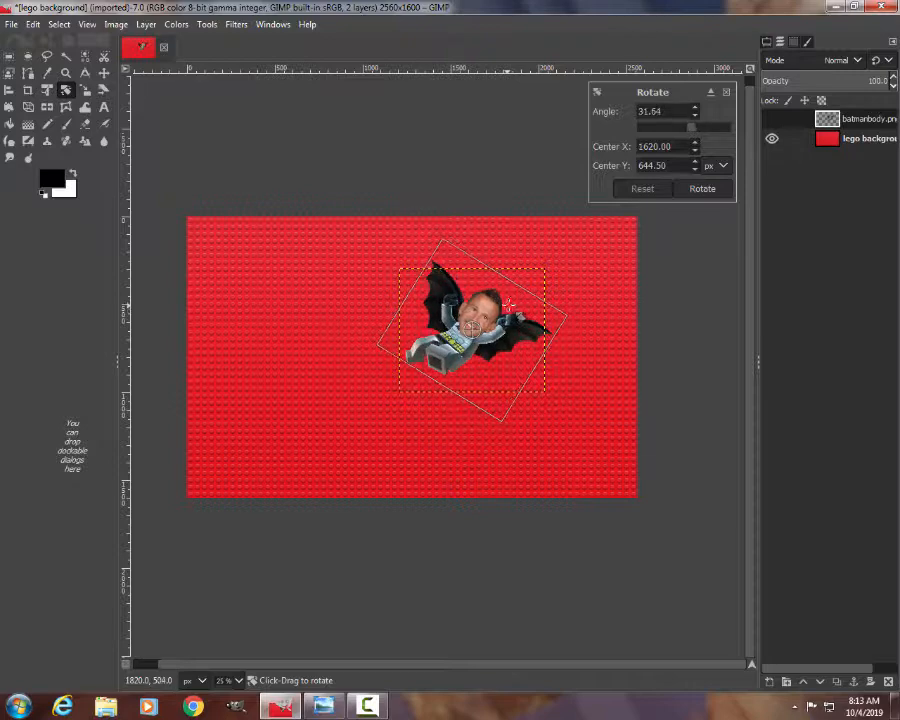
left_click(702, 189)
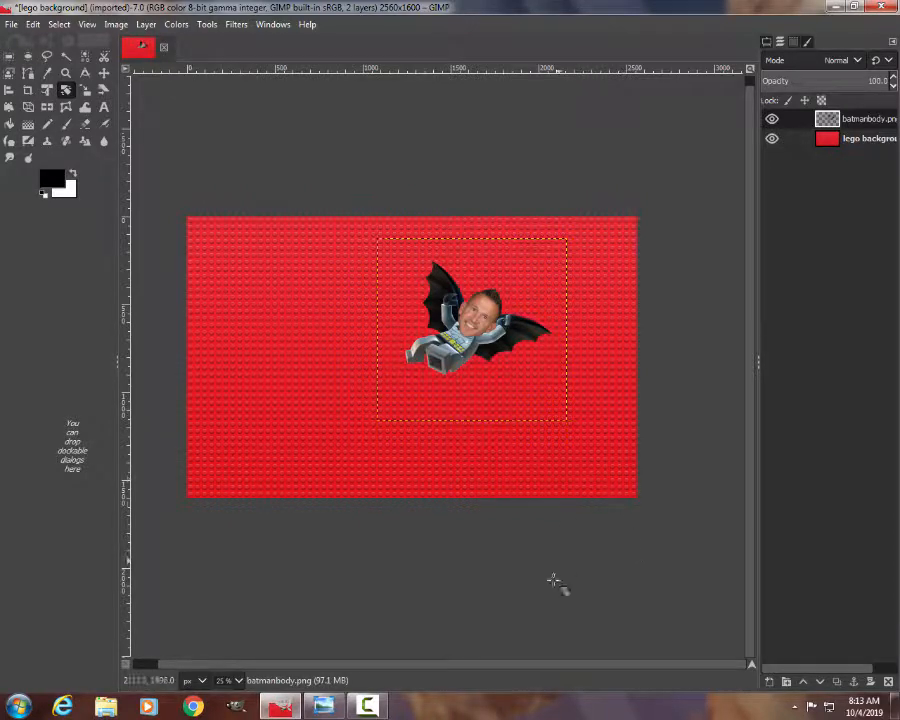
left_click(11, 25)
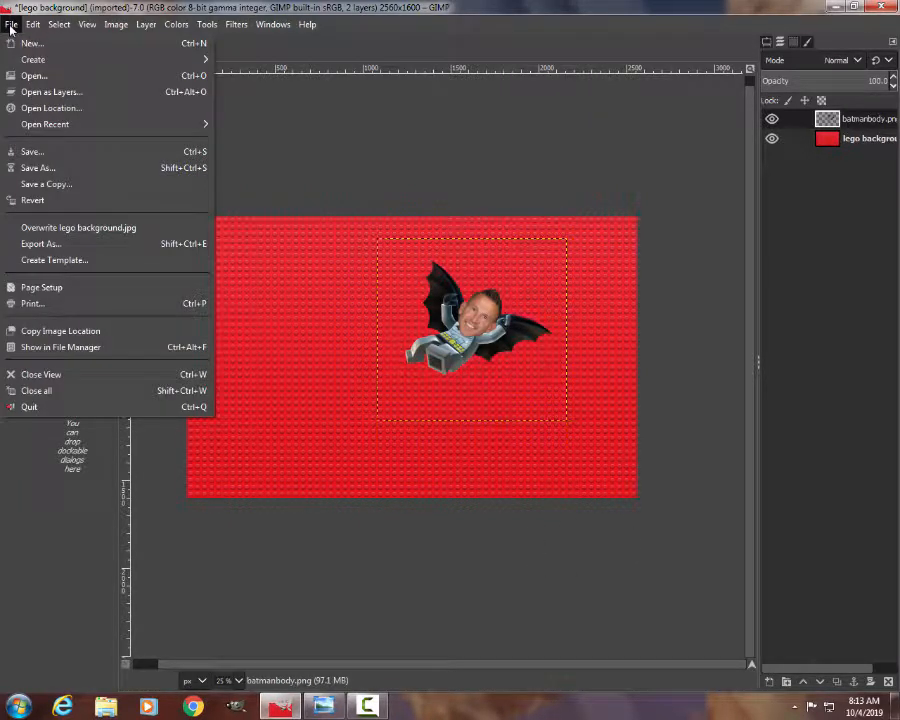
left_click(40, 75)
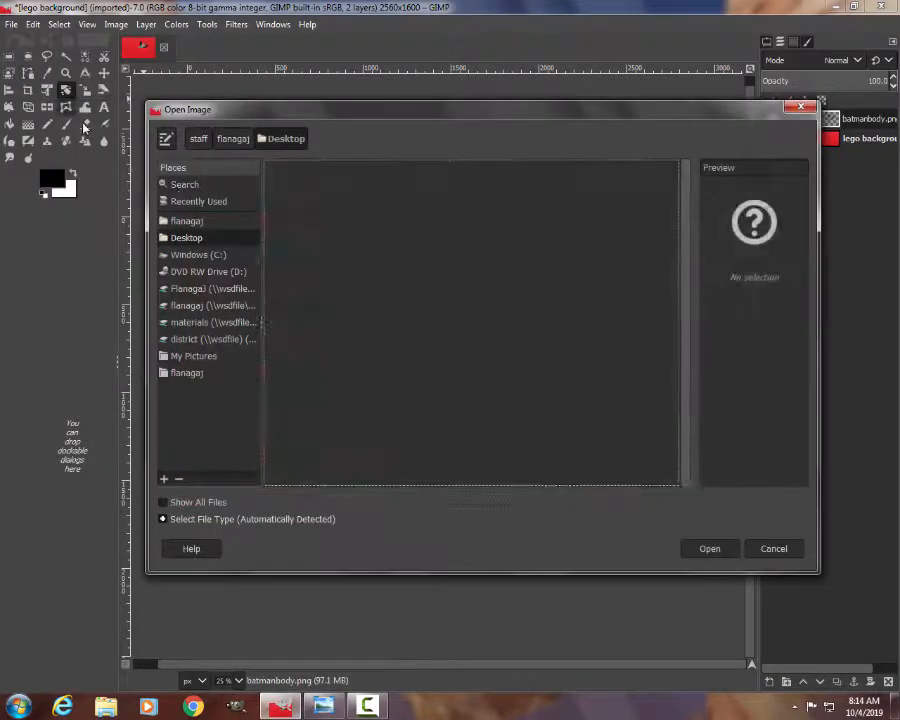
left_click(200, 240)
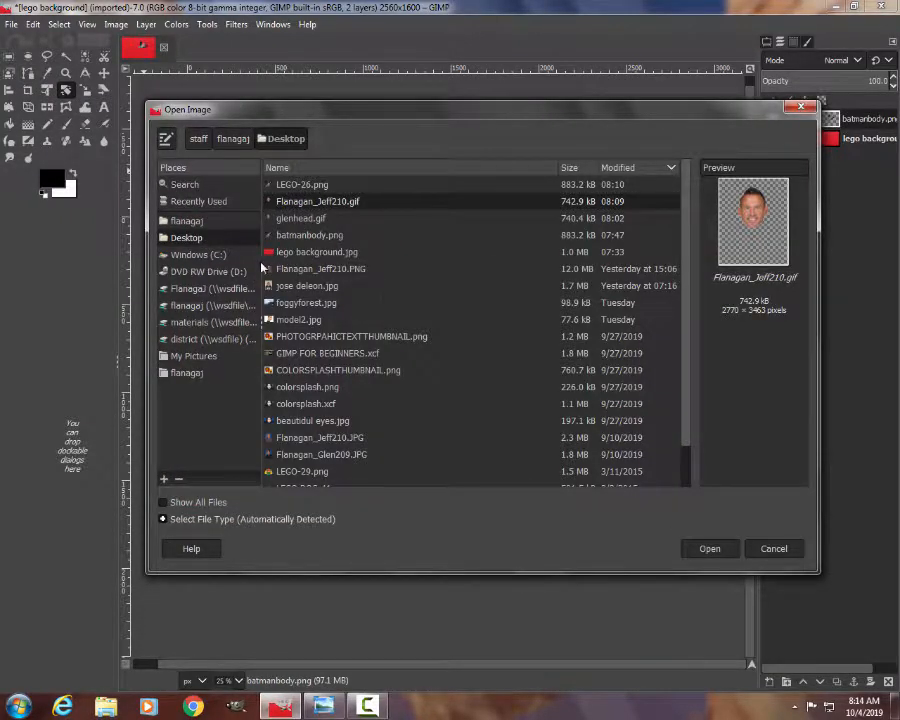
scroll(385, 298, "down", 1)
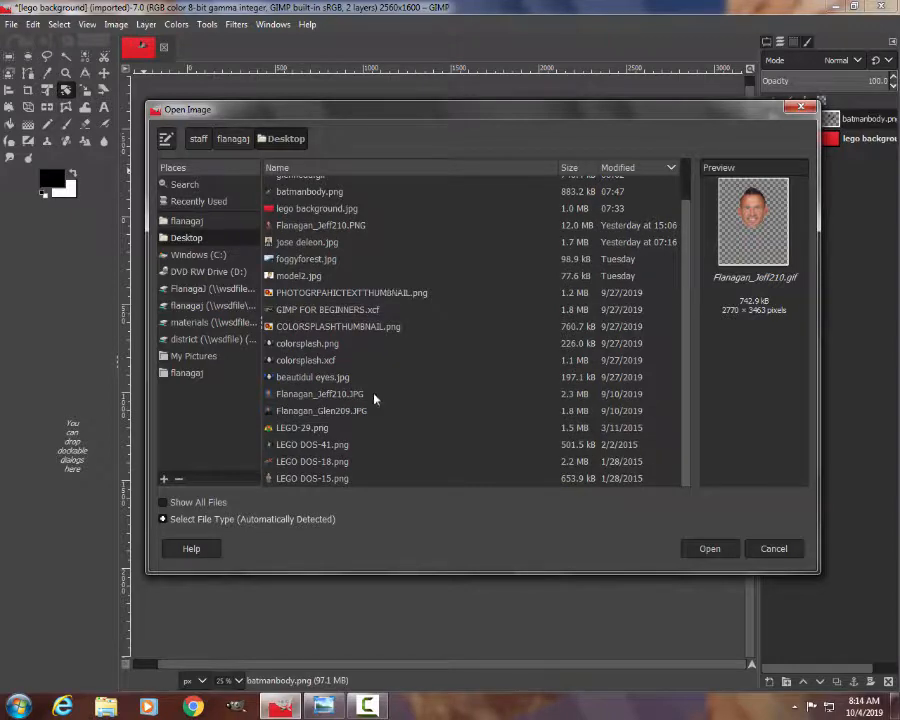
left_click(326, 462)
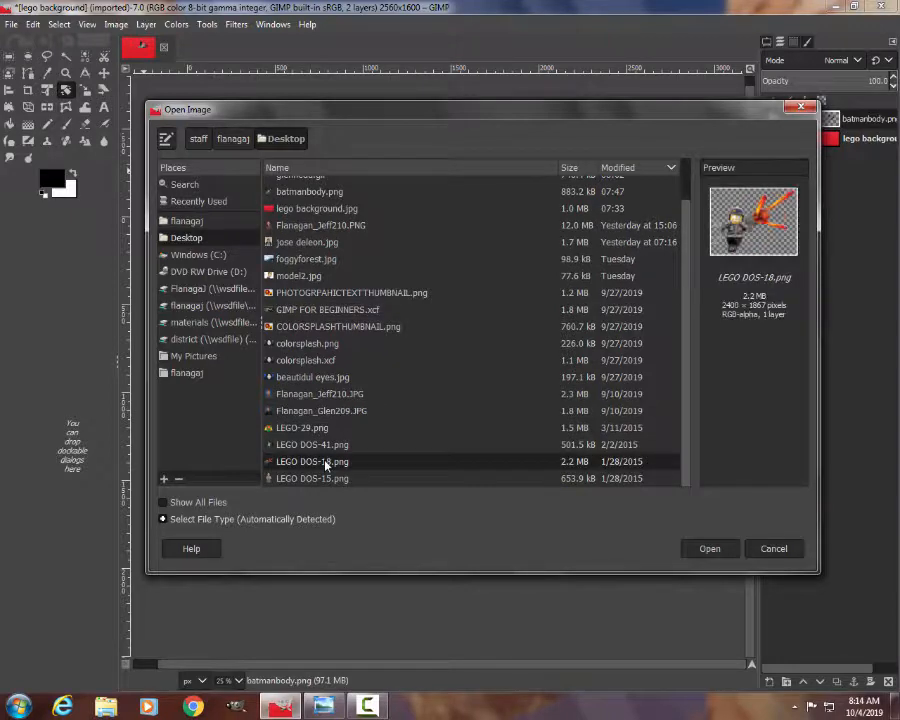
left_click(319, 481)
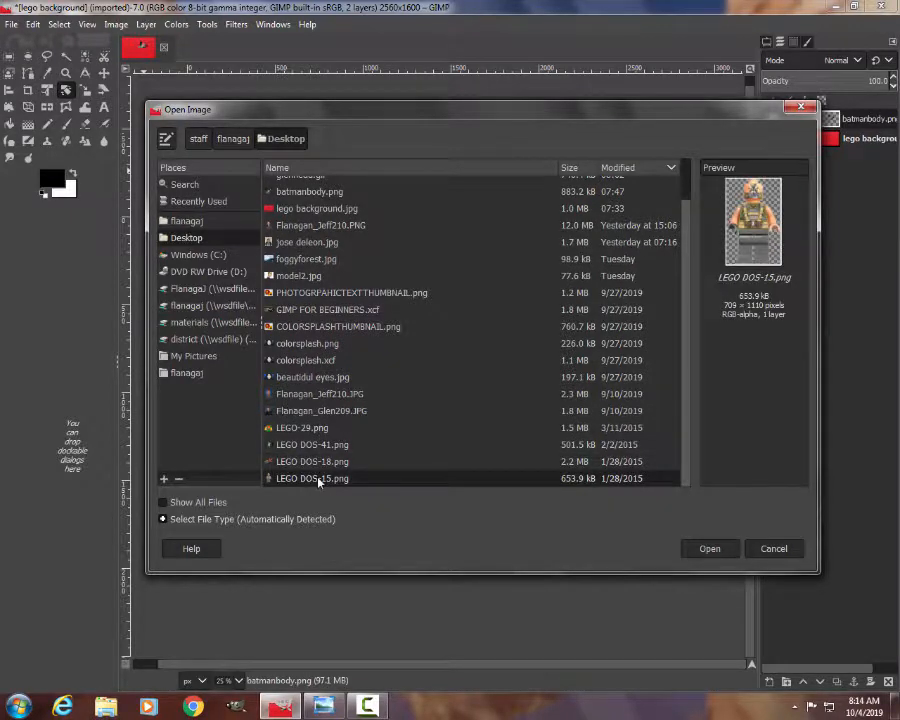
left_click(710, 549)
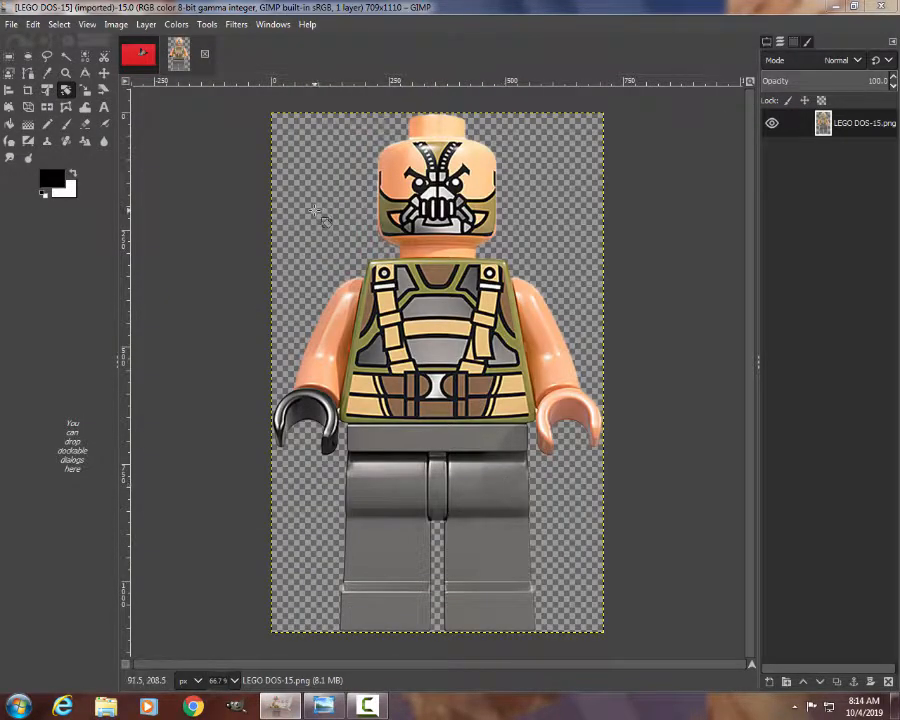
left_click(205, 55)
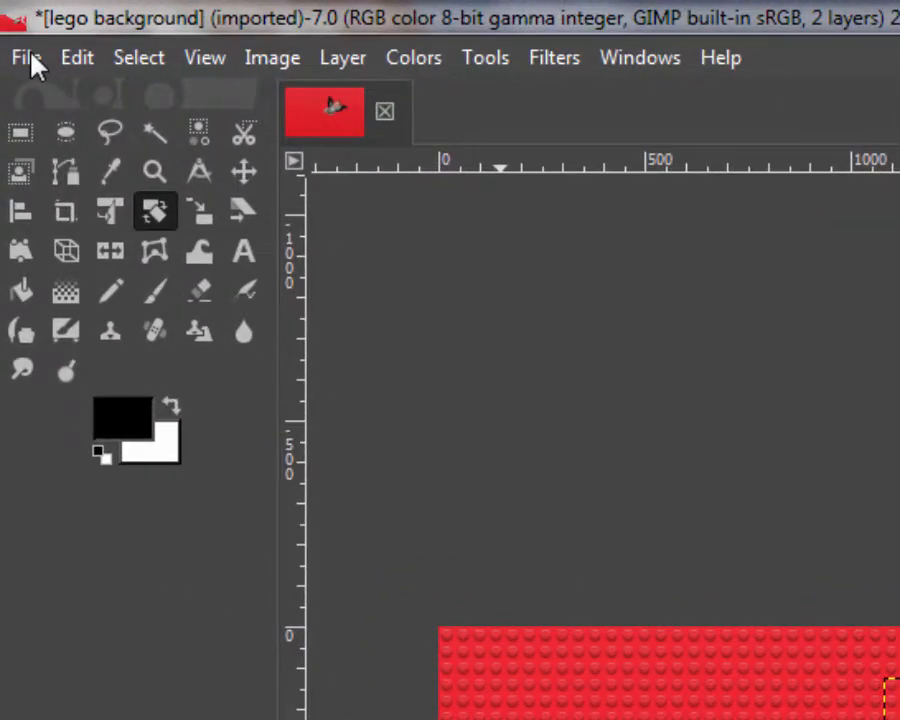
Open LEGO DOS-15.png from the Desktop as a new layer and move it to the left of the Batman figure
left_click(11, 24)
left_click(131, 220)
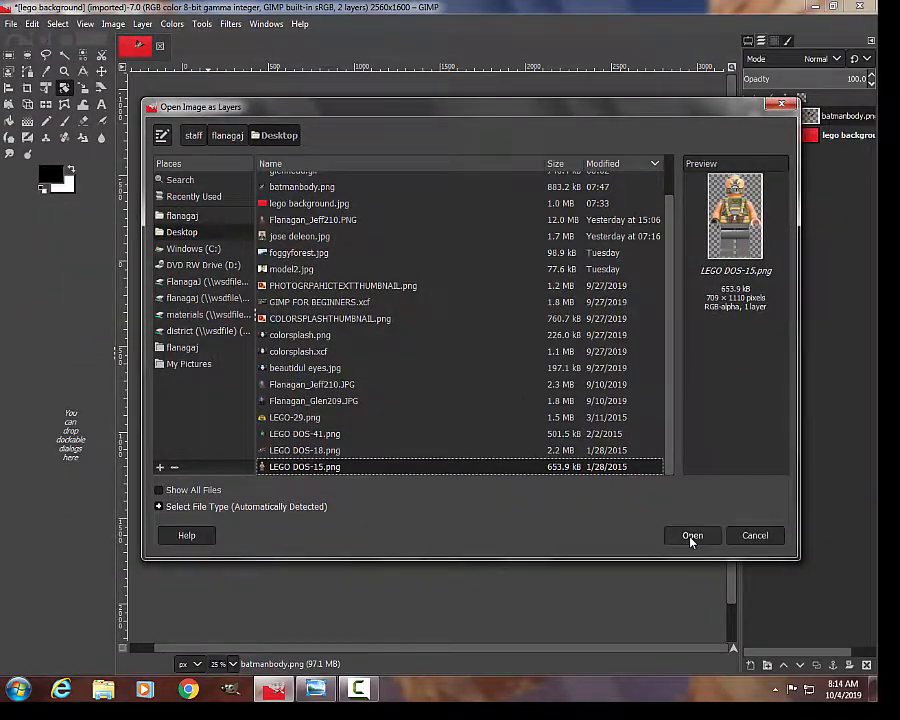
left_click(690, 537)
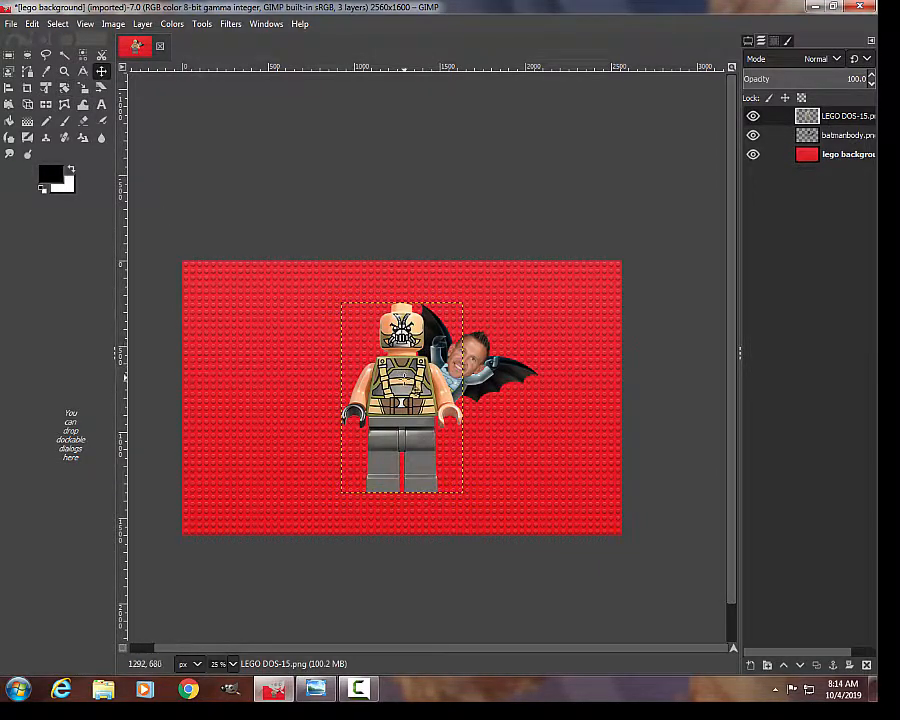
left_click_drag(428, 394, 332, 399)
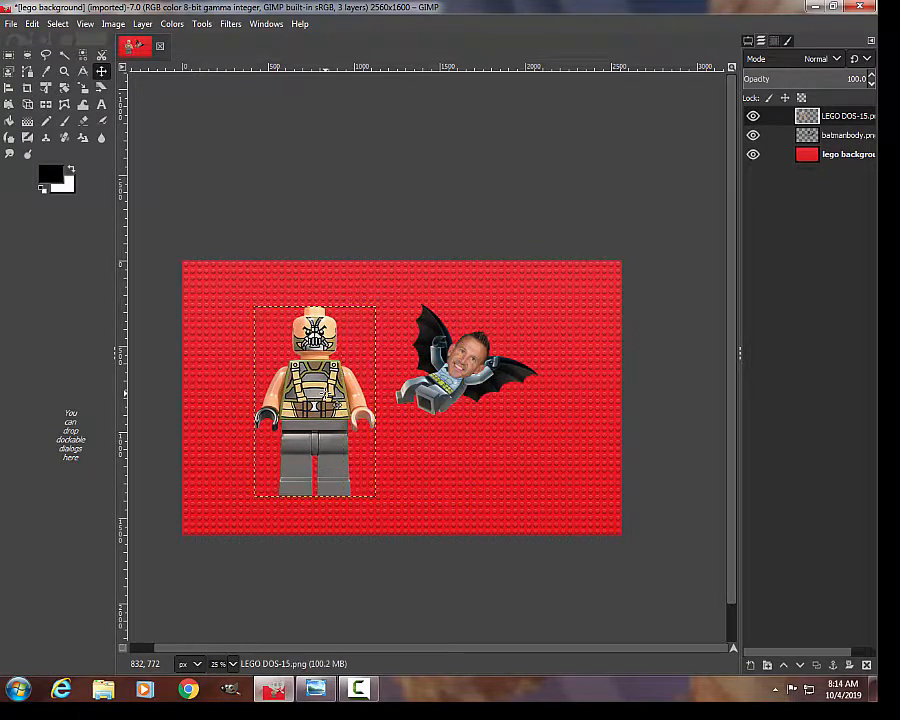
Scale the LEGO DOS-15 figure proportionally to 463 × 725 pixels and place it just left of the Batman figure
left_click(83, 87)
left_click(277, 331)
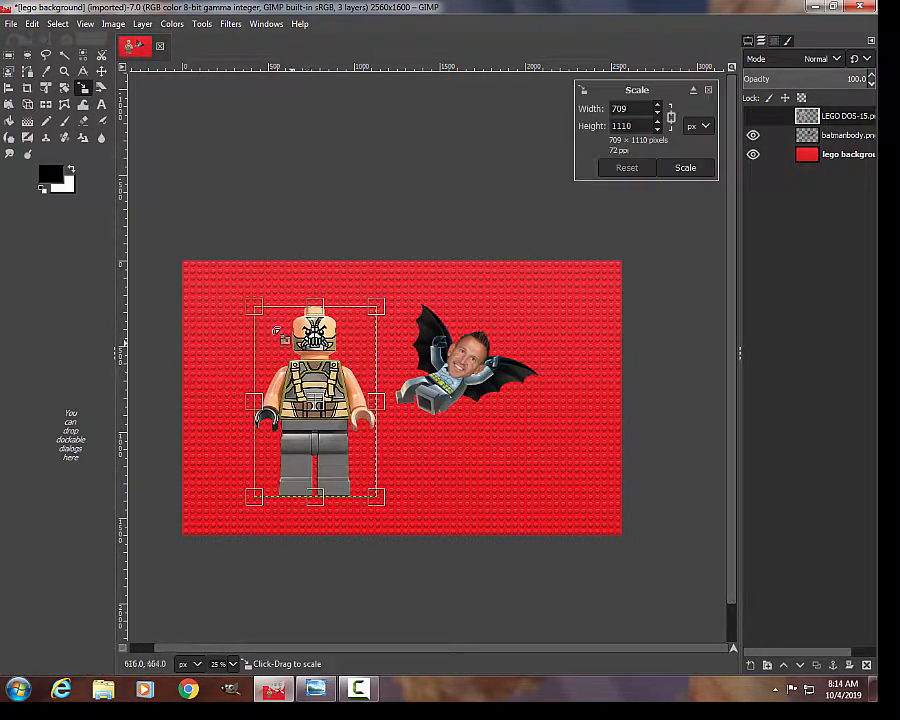
left_click_drag(262, 313, 300, 374)
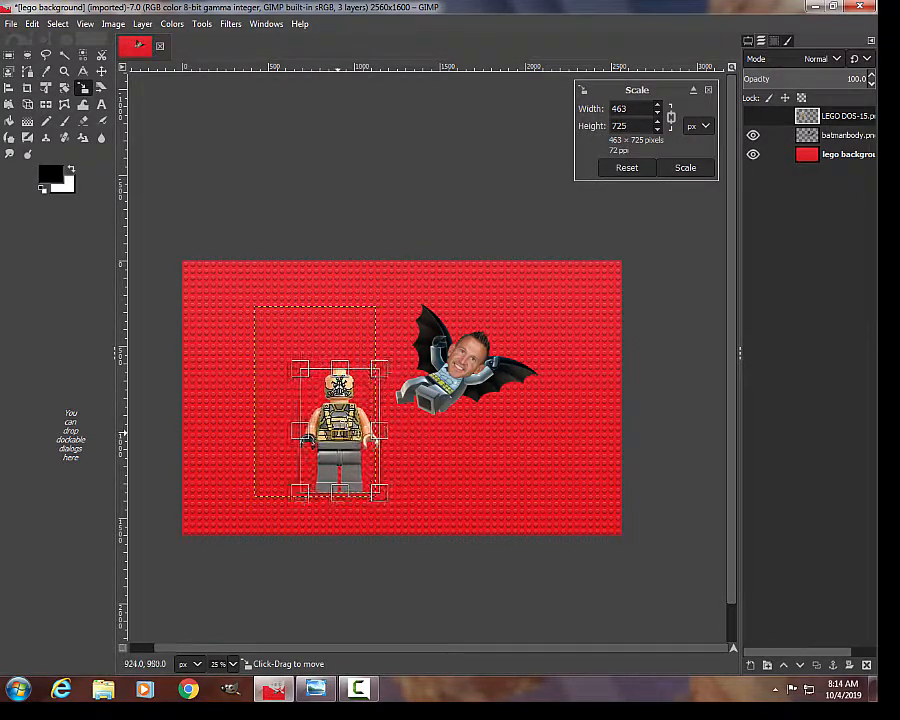
mouse_move(340, 428)
left_mouse_down()
mouse_move(350, 408)
mouse_move(358, 425)
mouse_move(331, 404)
mouse_move(351, 413)
left_mouse_up()
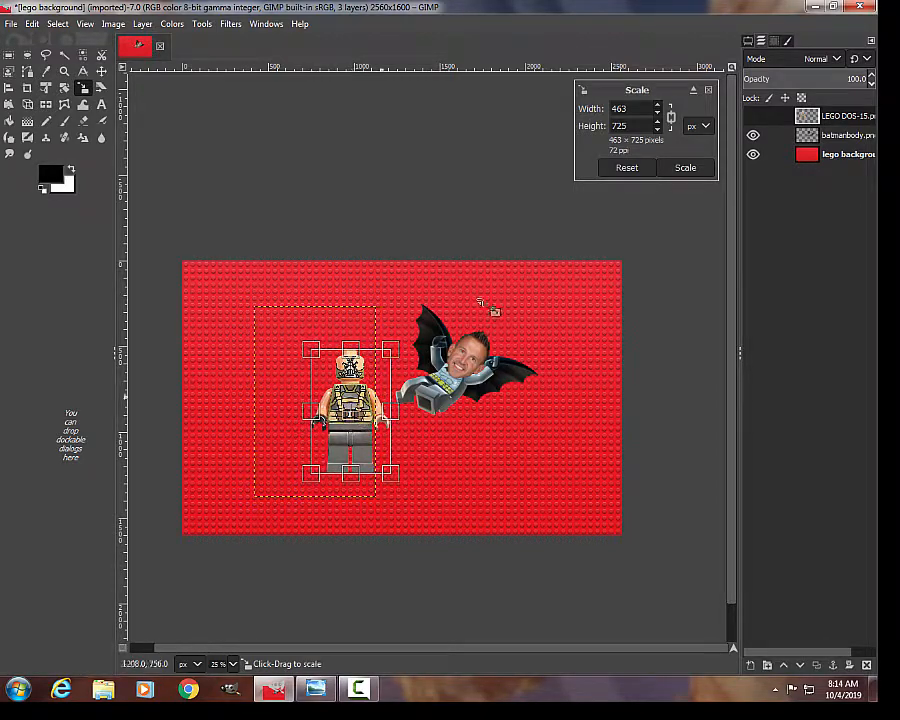
left_click(680, 170)
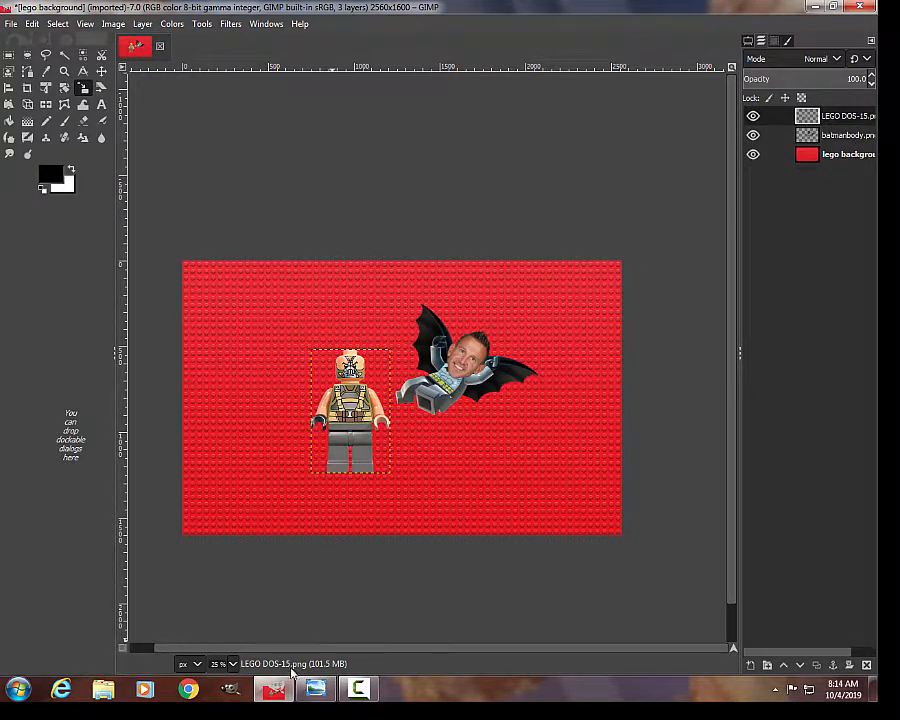
Switch to Windows Photo Viewer and browse back through the finished 2015 class posters as examples
left_click(316, 689)
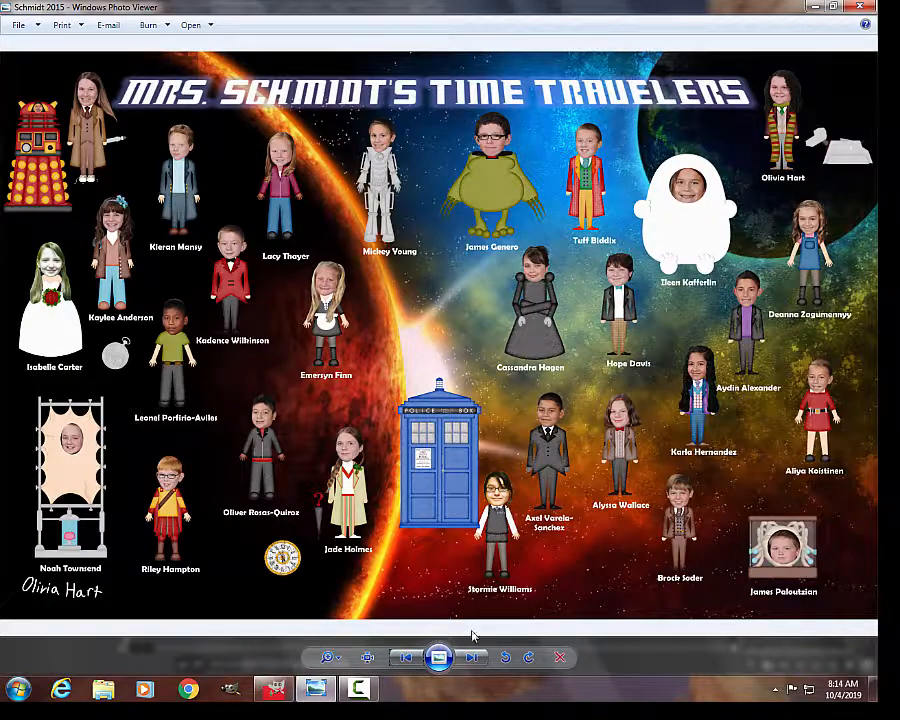
left_click(405, 660)
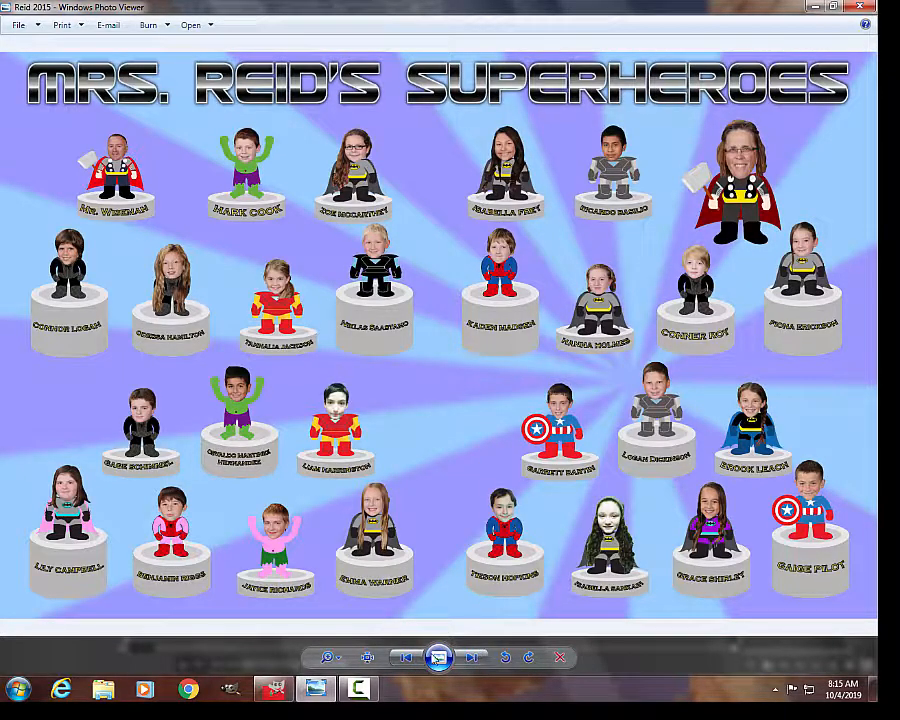
left_click(410, 660)
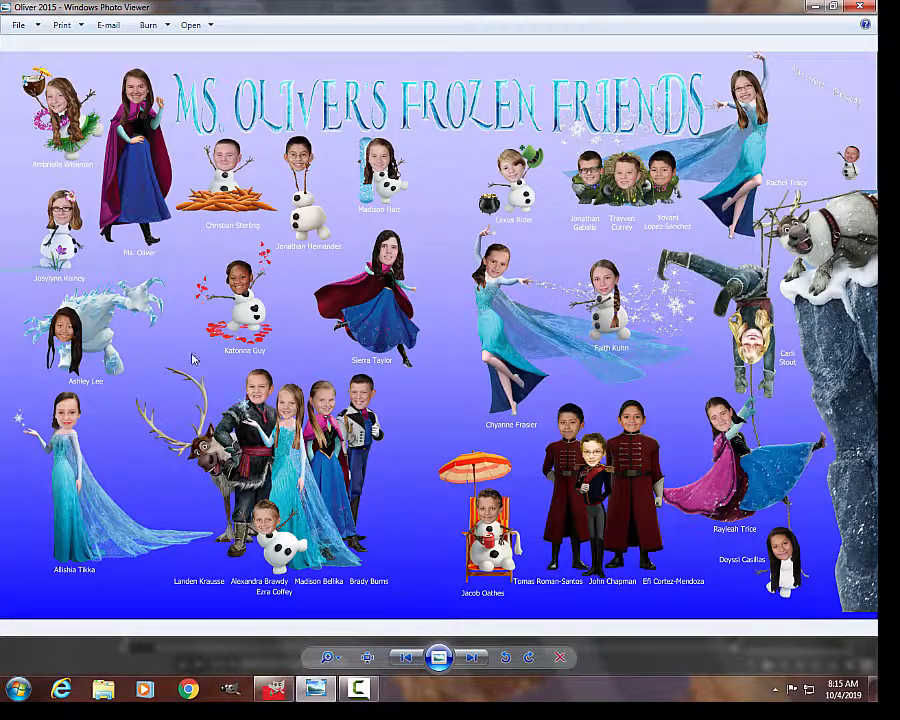
Switch back to GIMP and set up the Text tool with the Comic Sans MS Bold font at 407 px
left_click(276, 689)
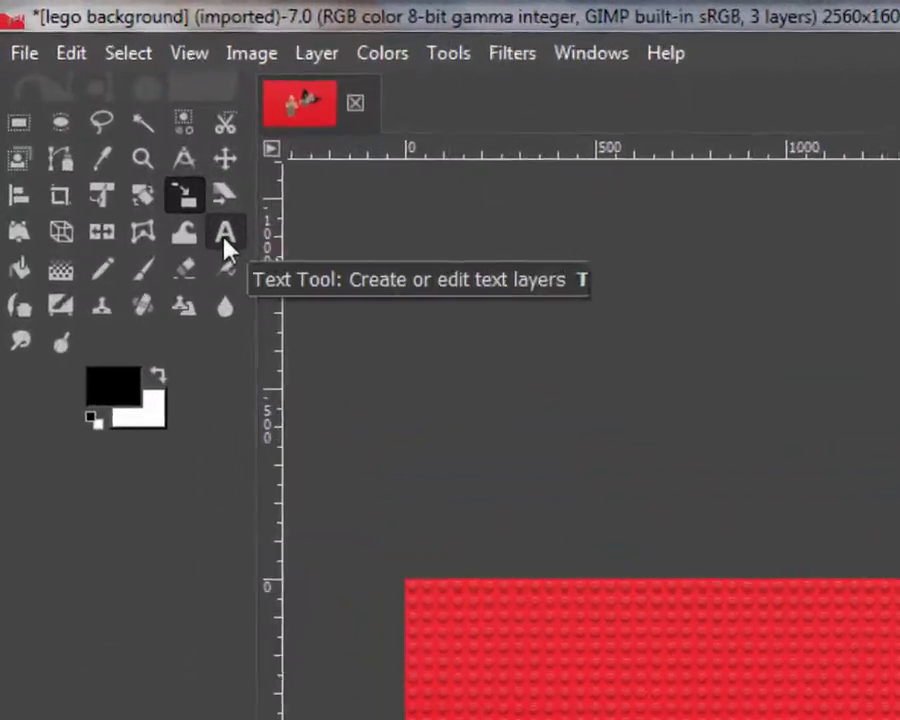
left_click(279, 290)
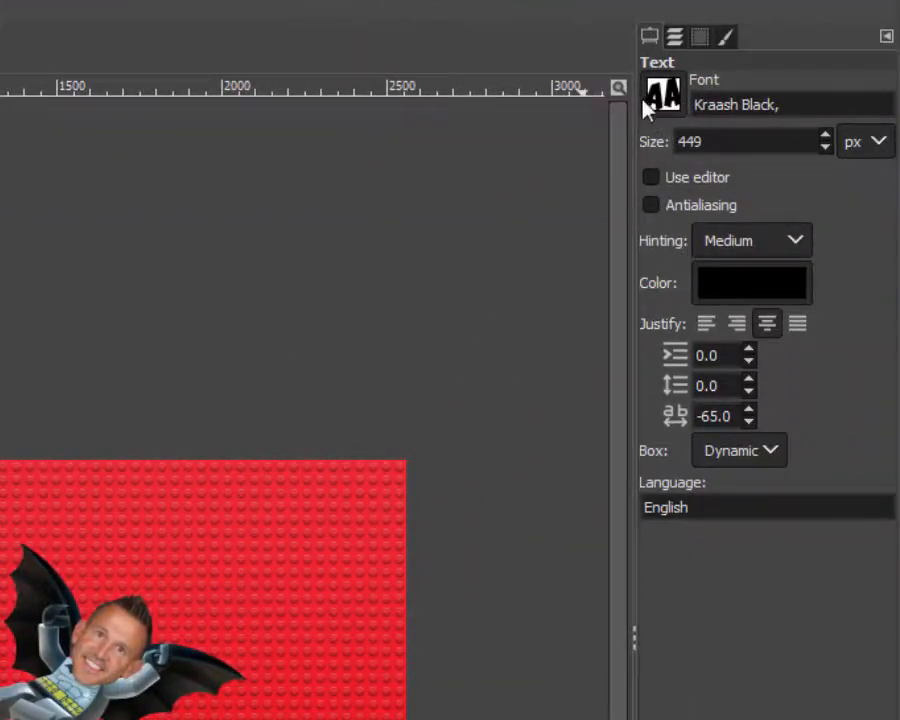
left_click(674, 102)
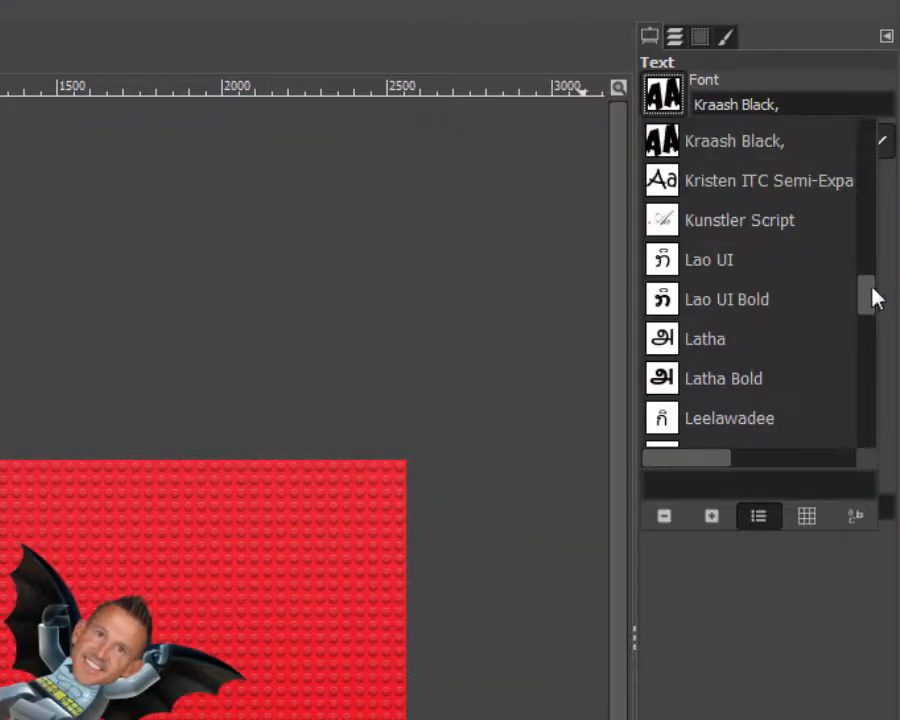
left_click_drag(867, 297, 868, 227)
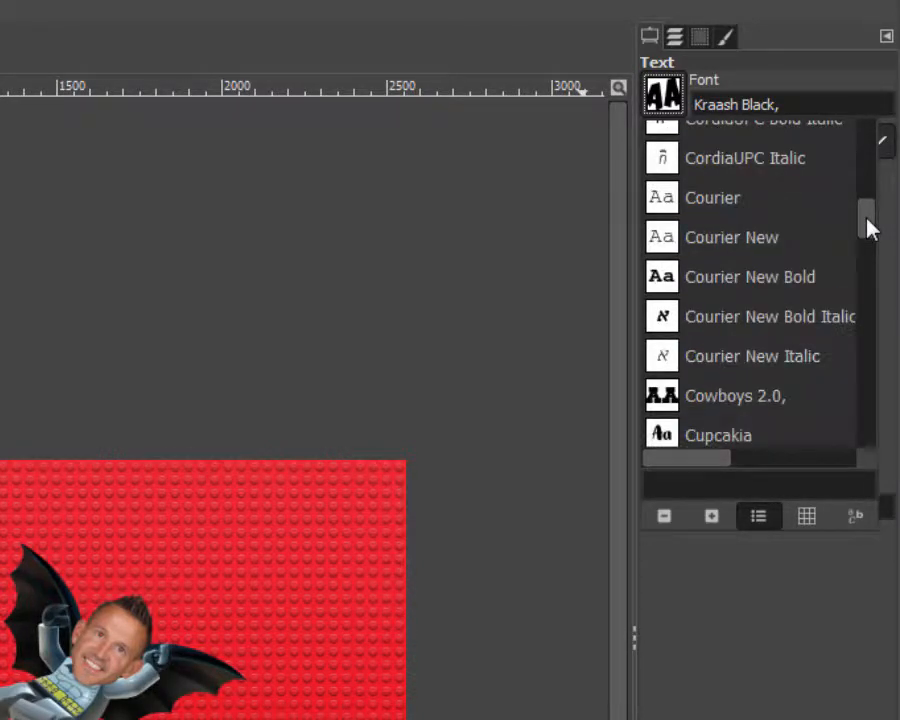
scroll(868, 228, "up", 5)
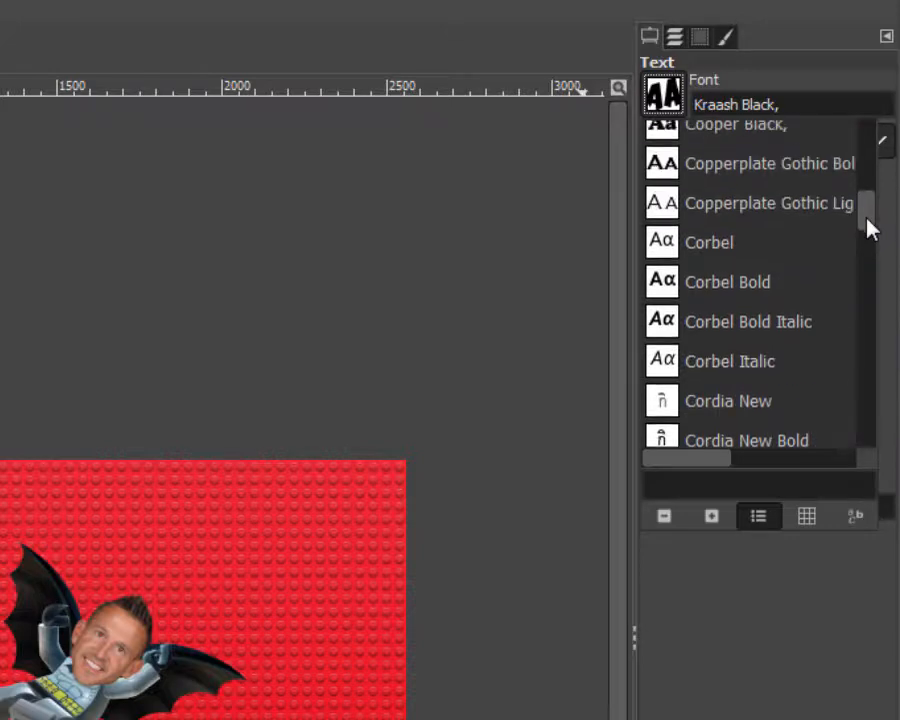
scroll(867, 228, "up", 2)
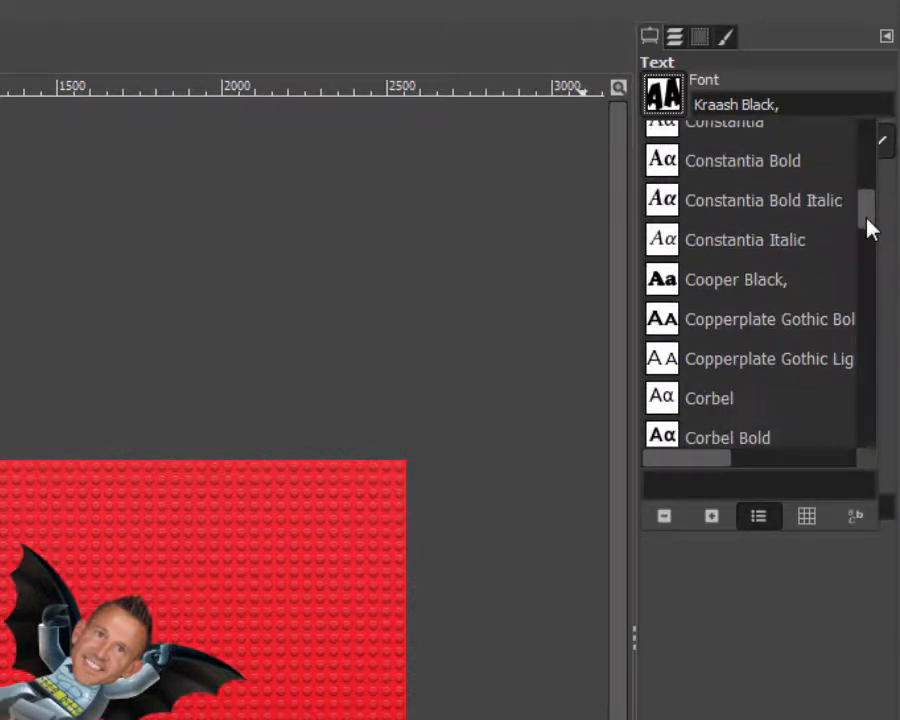
scroll(867, 228, "up", 3)
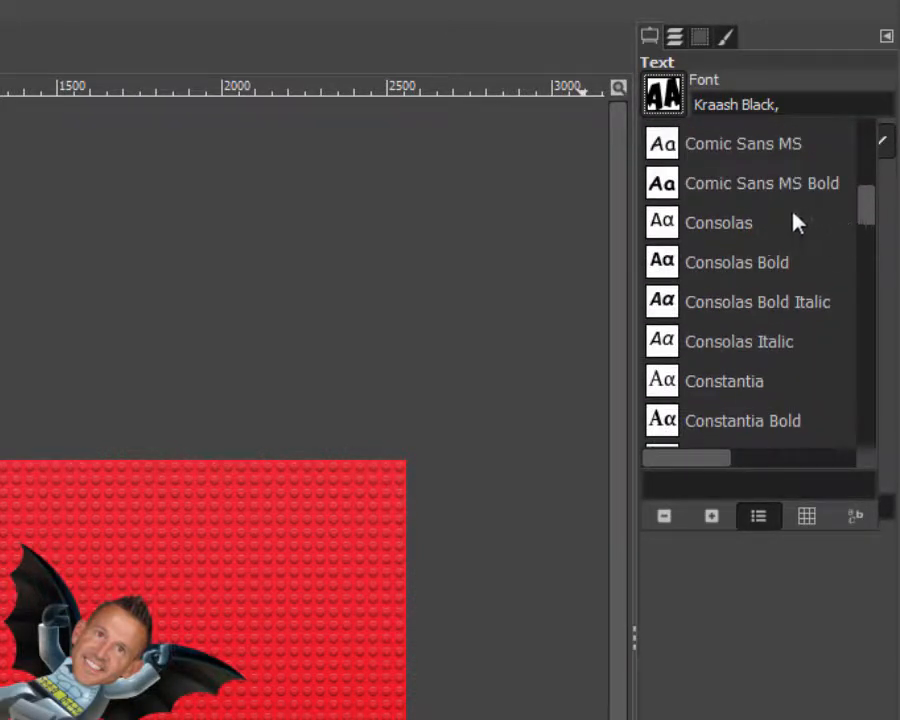
left_click(739, 189)
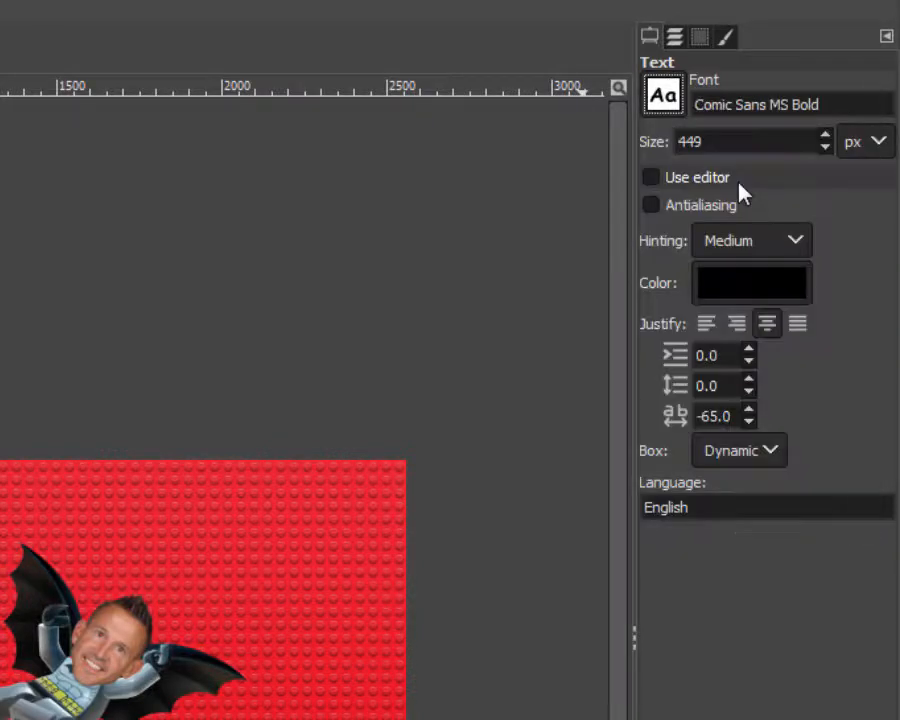
left_click(825, 148)
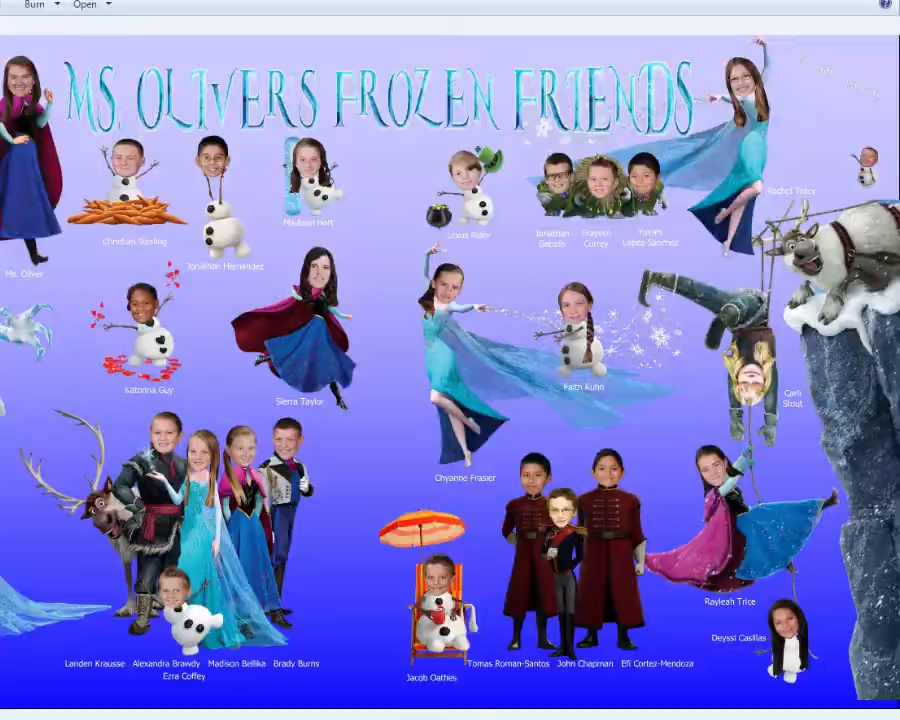
Browse forward in Windows Photo Viewer to the LEGO Heroes class poster to check its title, and return to GIMP
key("Right")
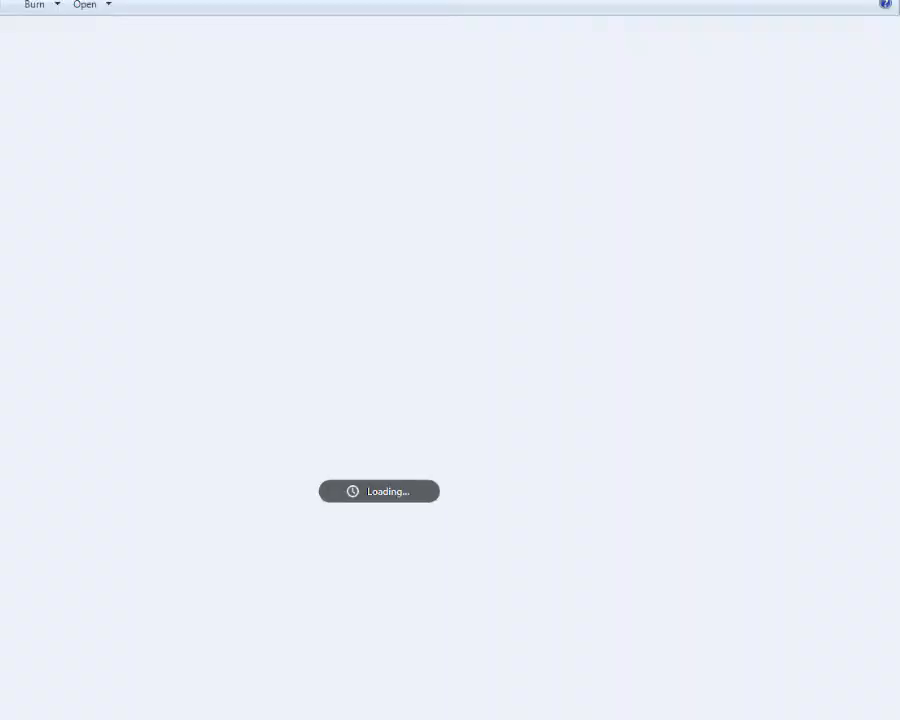
key("Right")
key("Right")
key("Right")
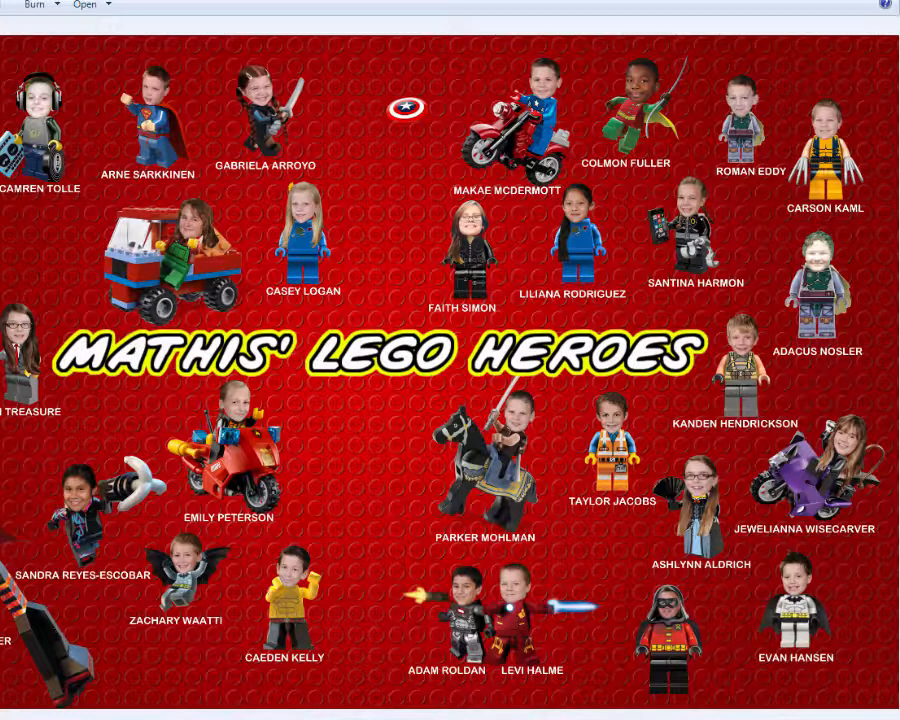
mouse_move(183, 718)
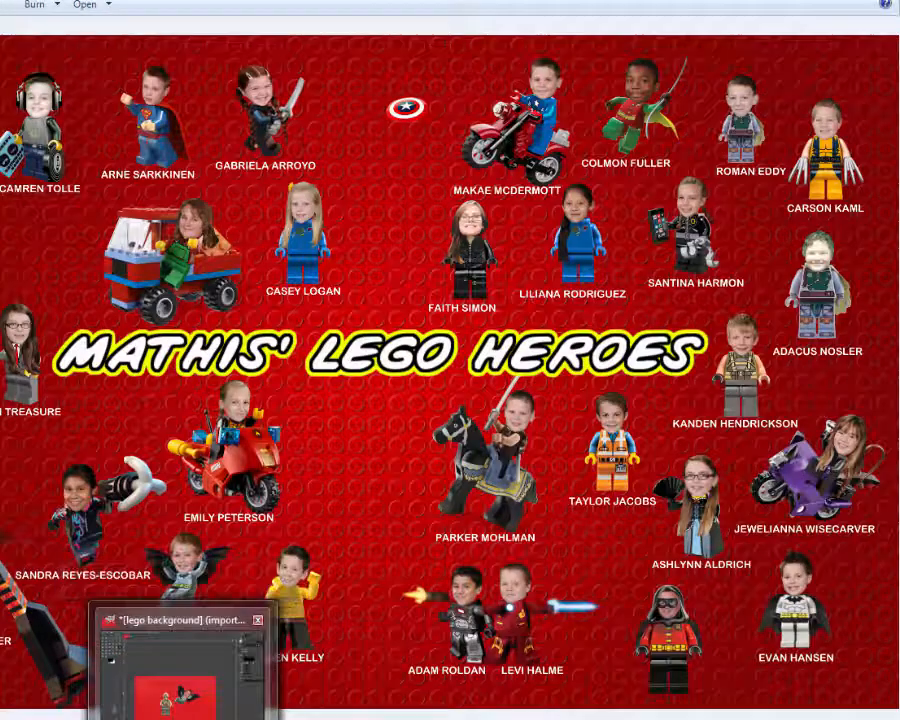
left_click(180, 688)
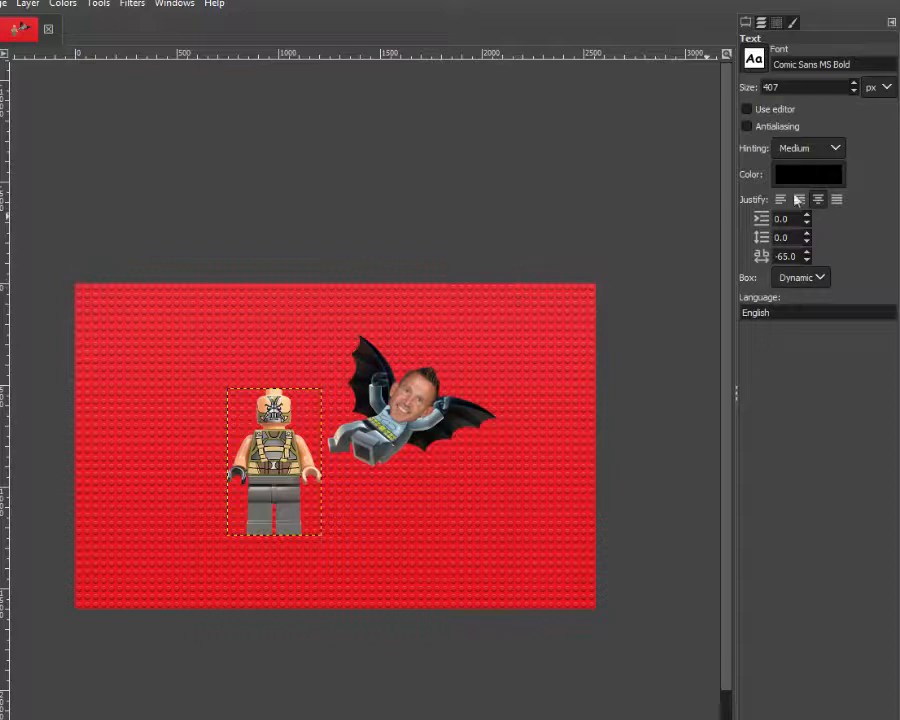
Set the text colour to white and add the title BATBOY starting near the image's upper-left corner
left_click(810, 176)
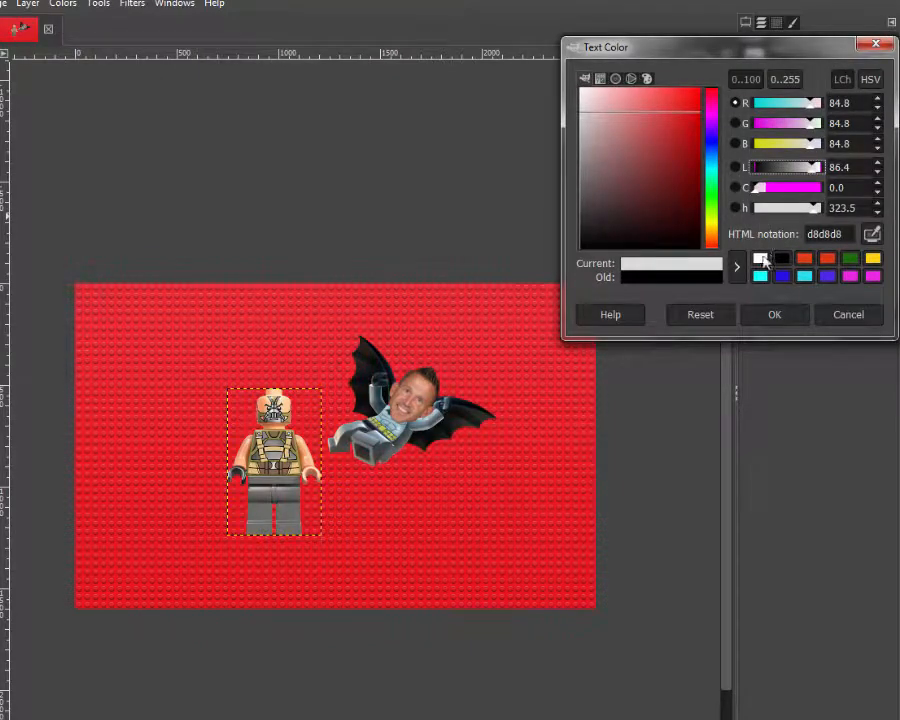
left_click(761, 258)
left_click(771, 316)
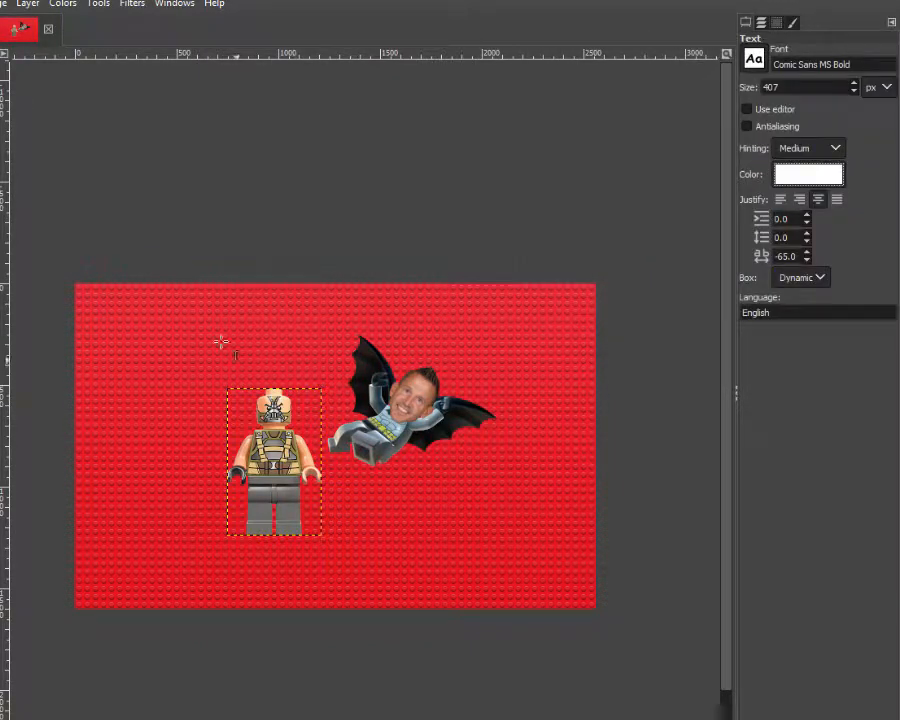
left_click(117, 300)
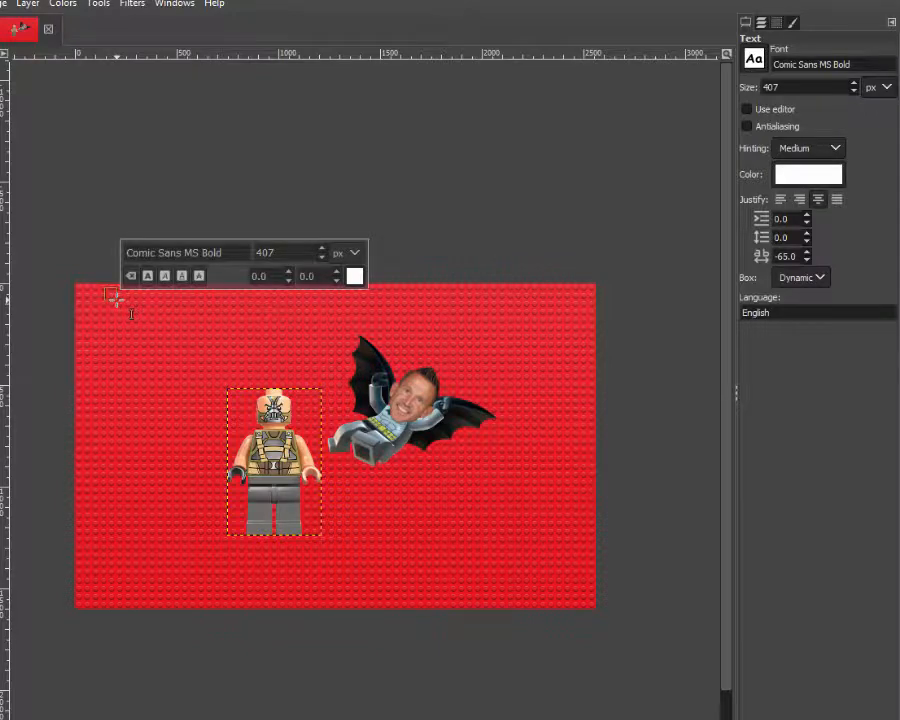
type("BATBOY")
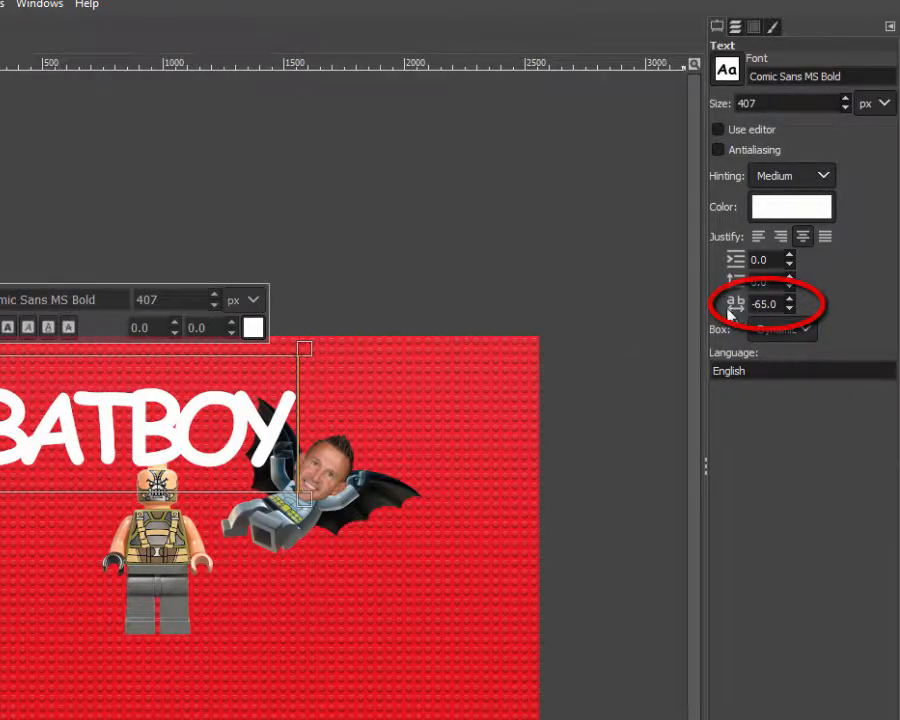
Set the letter spacing of the BATBOY text to 11.0
scroll(790, 304, "up", 17)
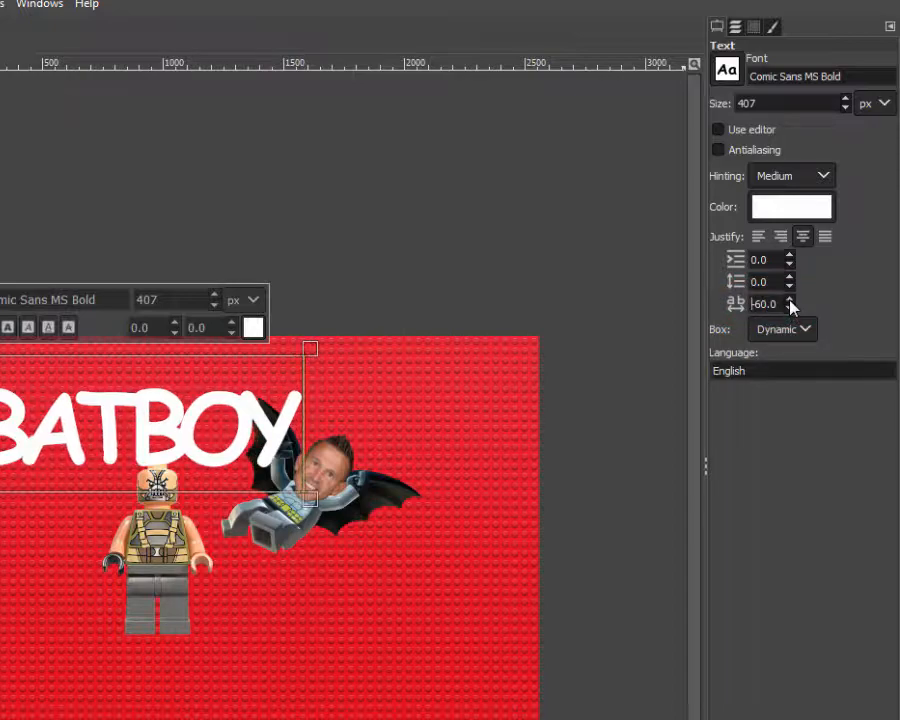
scroll(790, 304, "up", 20)
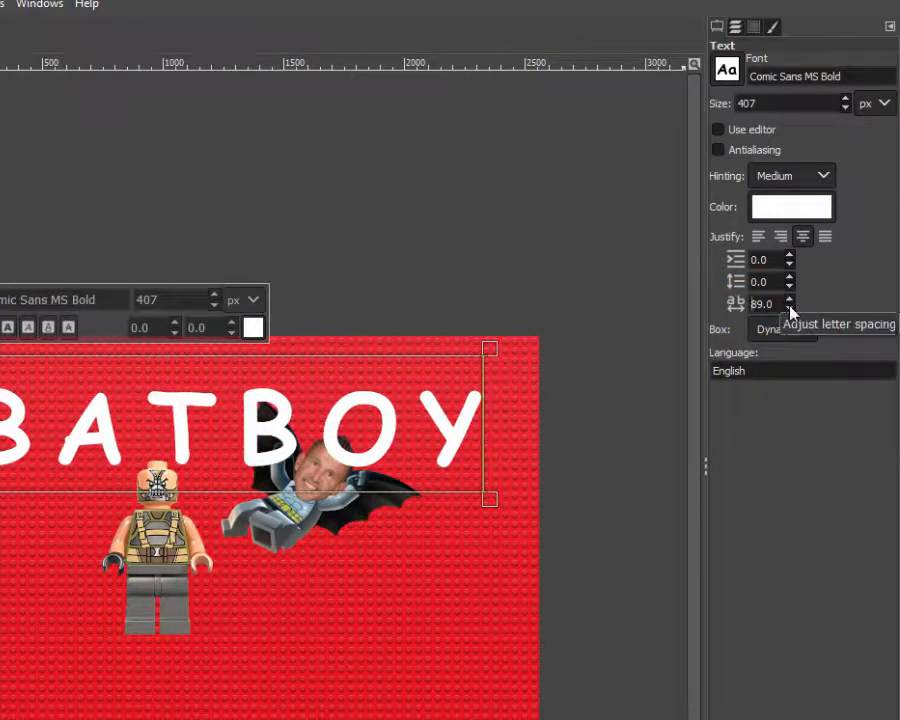
scroll(790, 311, "down", 8)
scroll(790, 311, "down", 20)
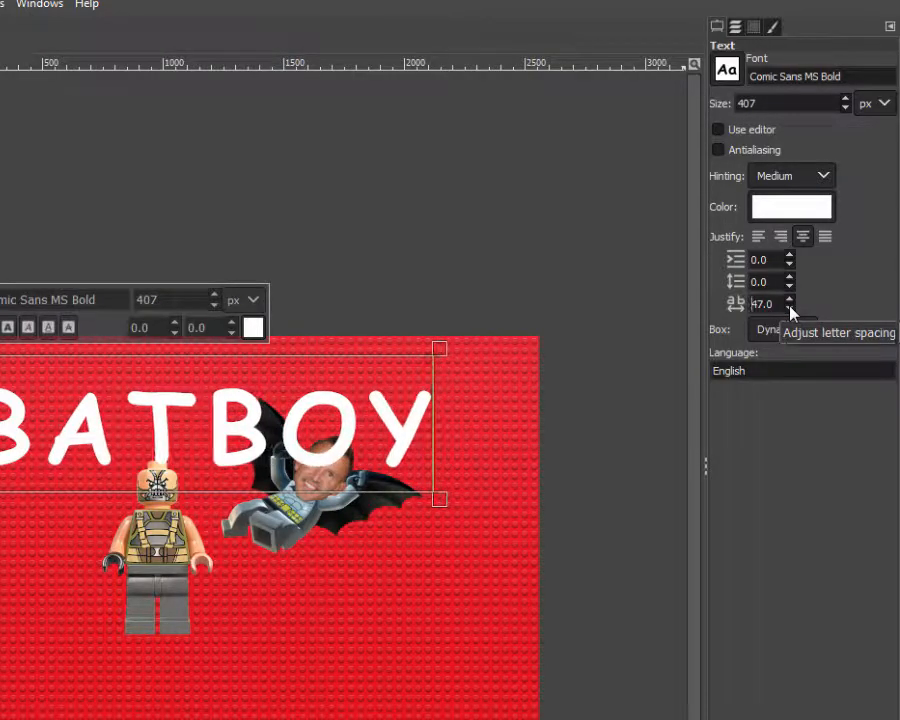
scroll(791, 311, "down", 6)
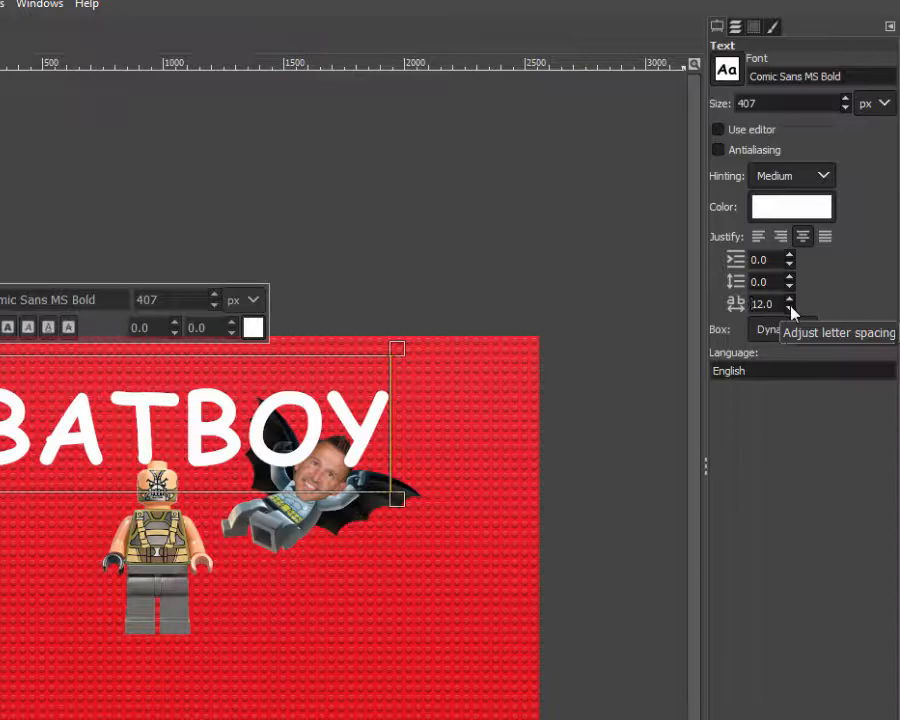
scroll(791, 311, "down", 1)
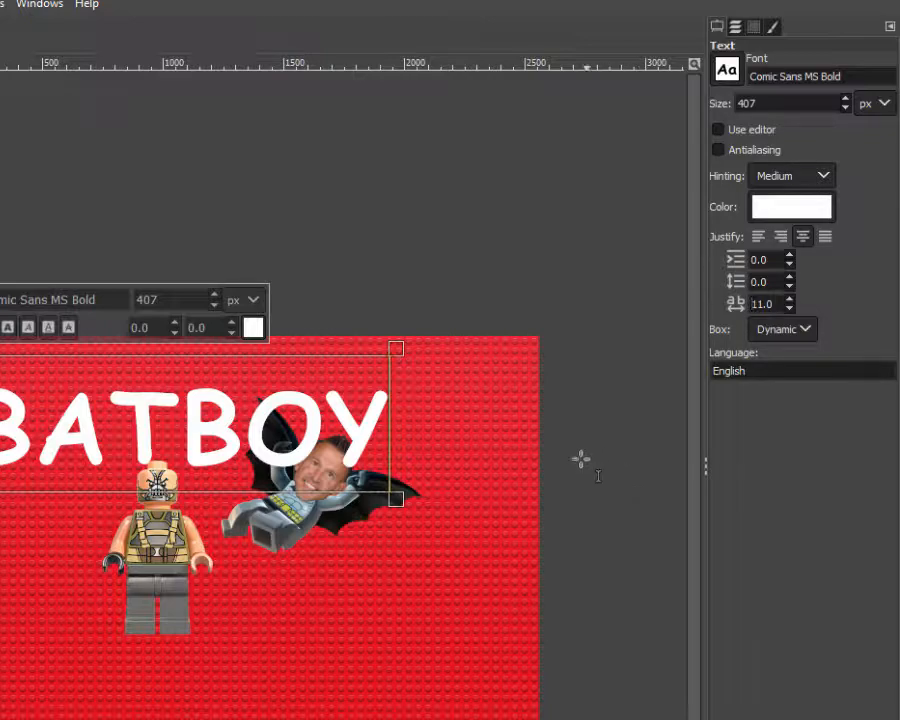
Move the LEGO DOS-15 and Batman figure layers down and to the left so they clear the BATBOY title
left_click(736, 27)
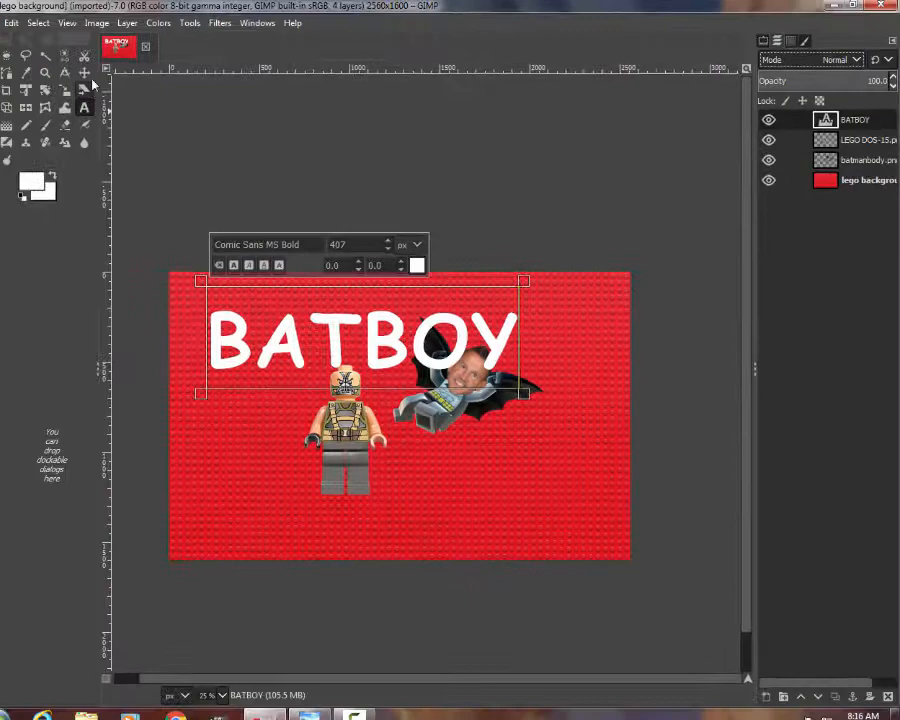
left_click(84, 72)
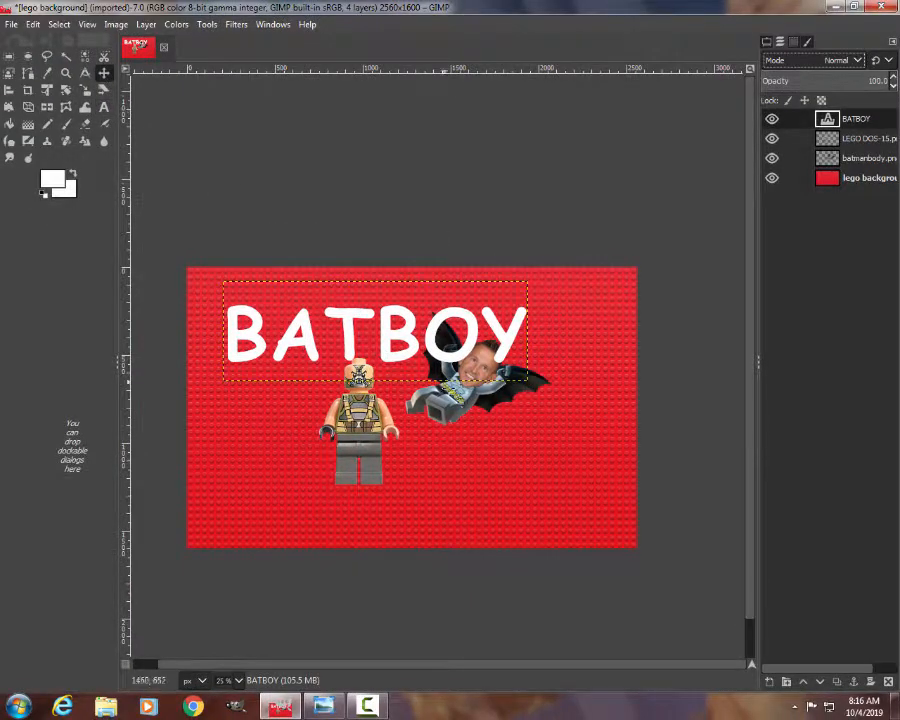
left_click(856, 140)
left_click_drag(360, 420, 318, 460)
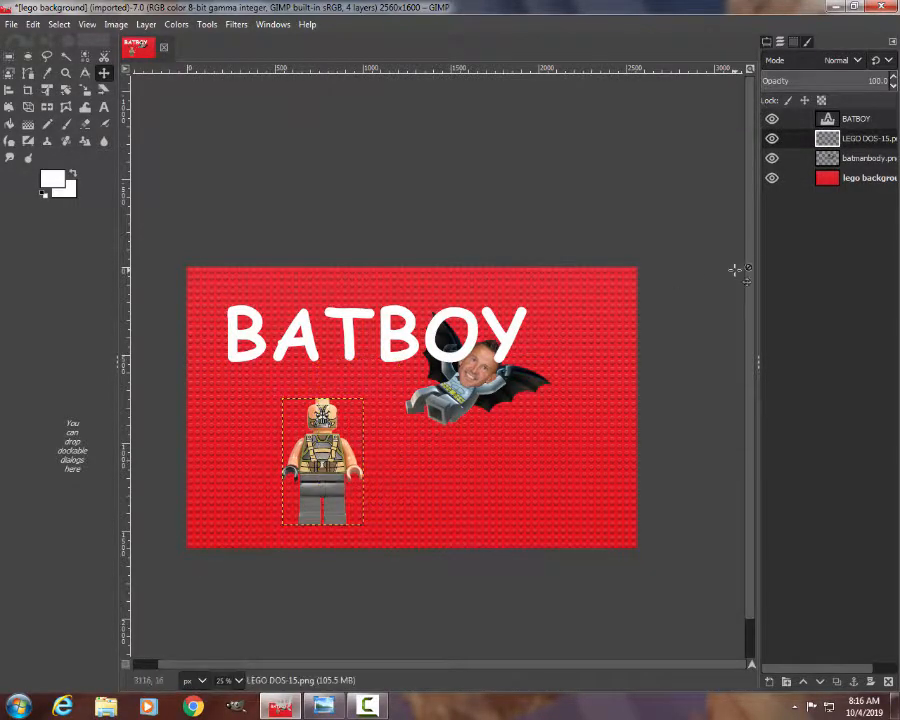
left_click(862, 160)
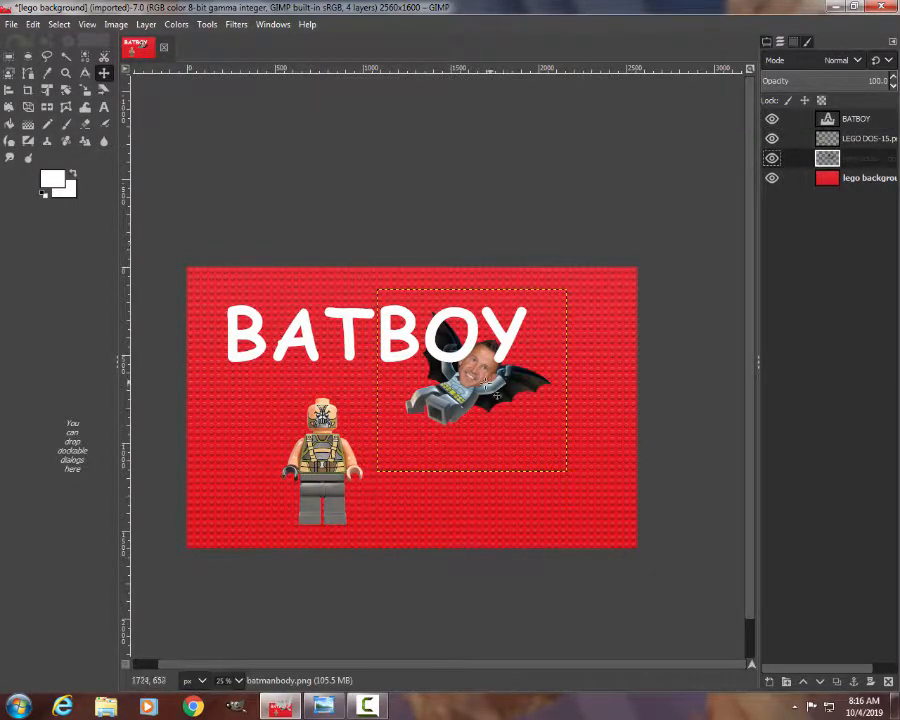
left_click_drag(476, 387, 441, 438)
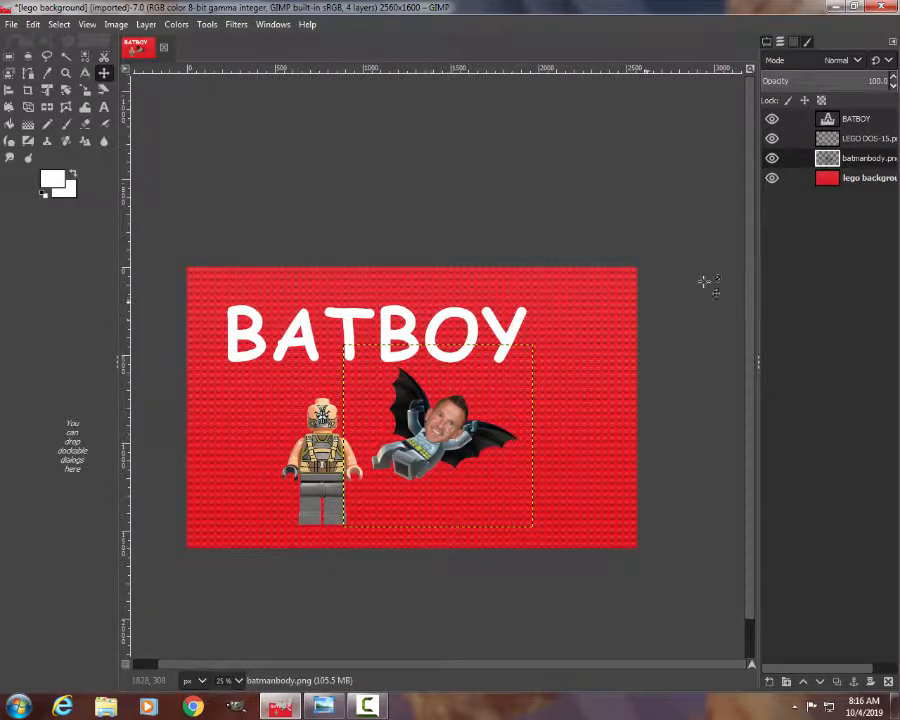
Shift the BATBOY text layer slightly up and centre it horizontally relative to the image with the Align tool
left_click(845, 121)
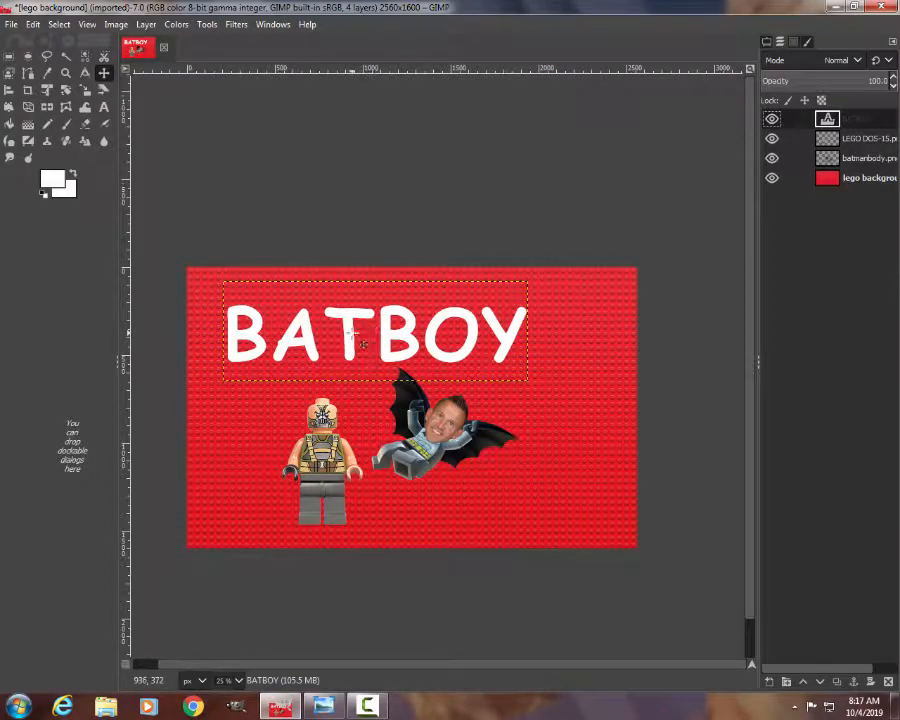
mouse_move(364, 345)
left_mouse_down()
mouse_move(375, 340)
mouse_move(371, 326)
left_mouse_up()
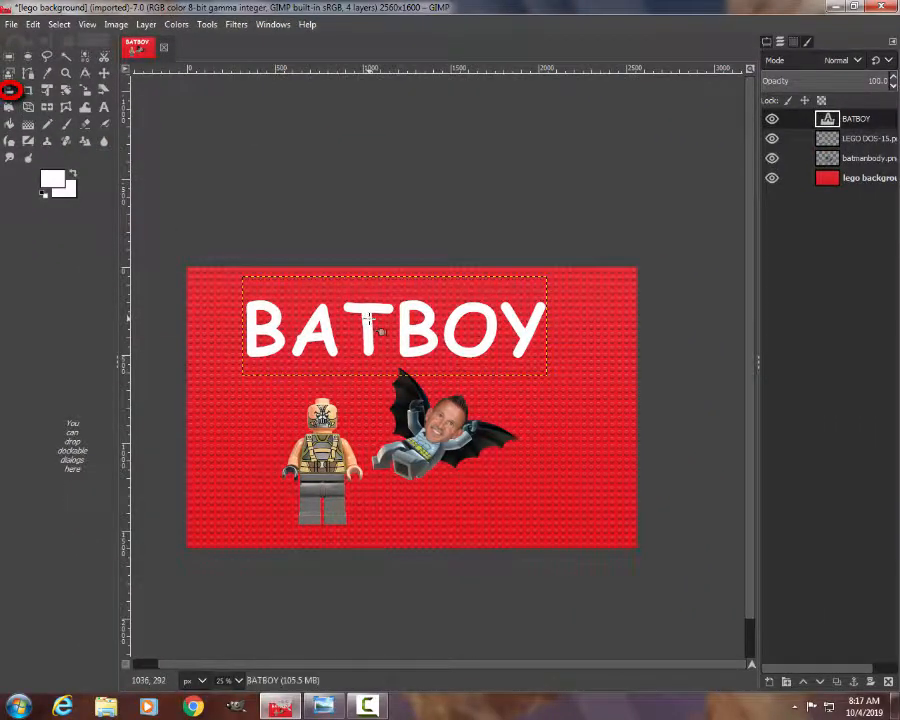
left_click(370, 318)
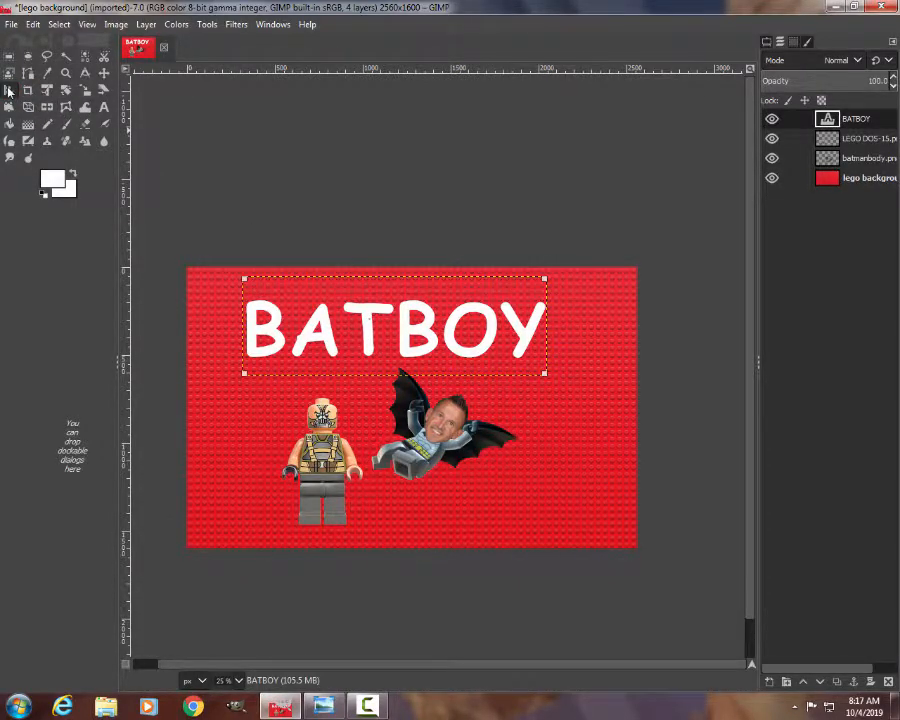
double_click(9, 91)
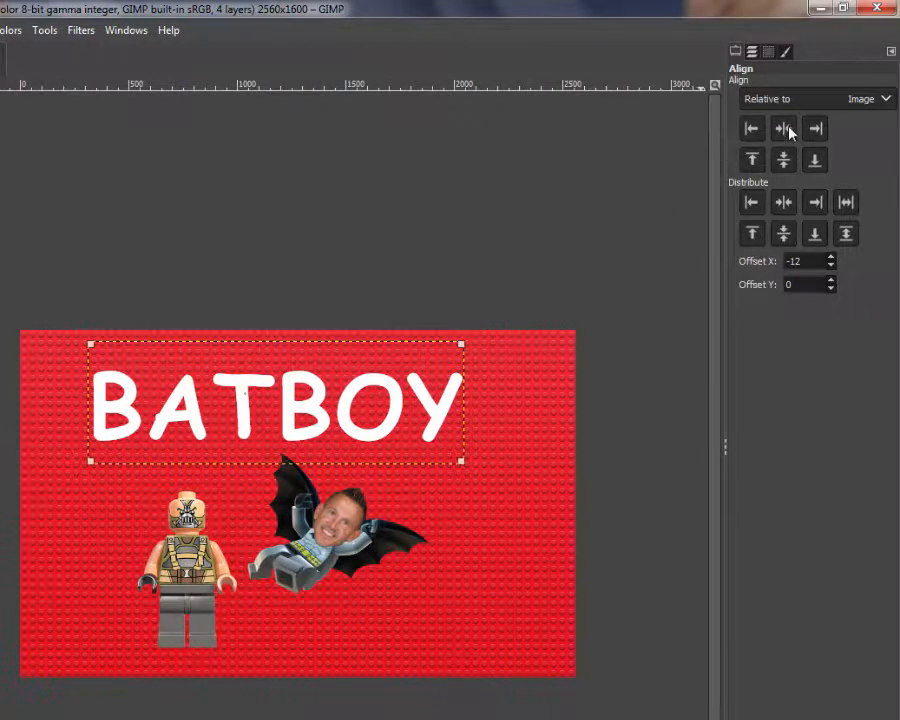
left_click(784, 128)
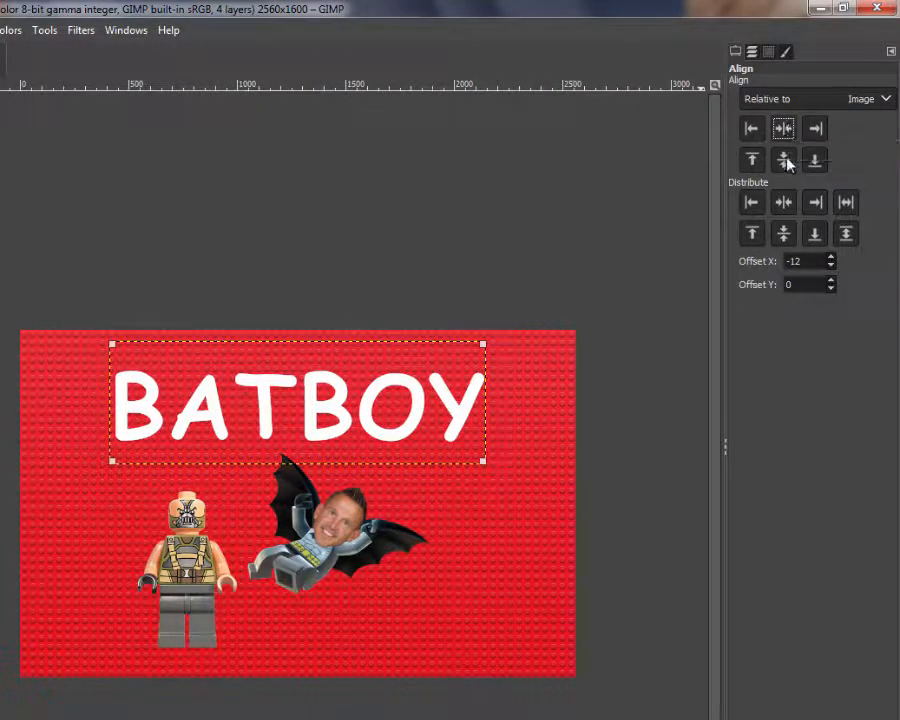
Try aligning the BATBOY text to the vertical middle of the image, undo it, and show the layer list
left_click(786, 161)
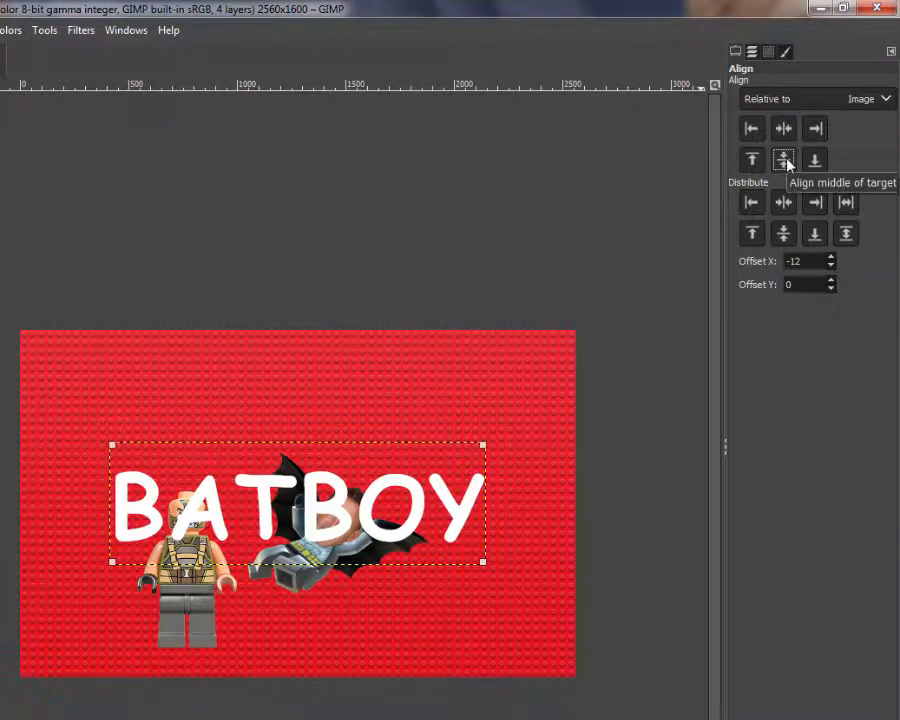
key("ctrl+z")
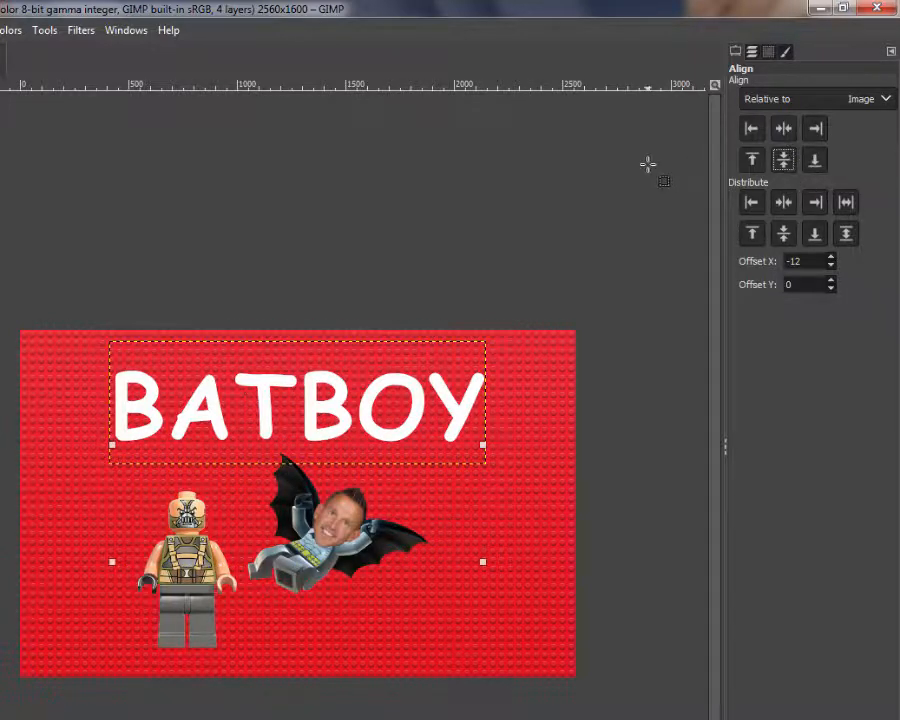
left_click(753, 53)
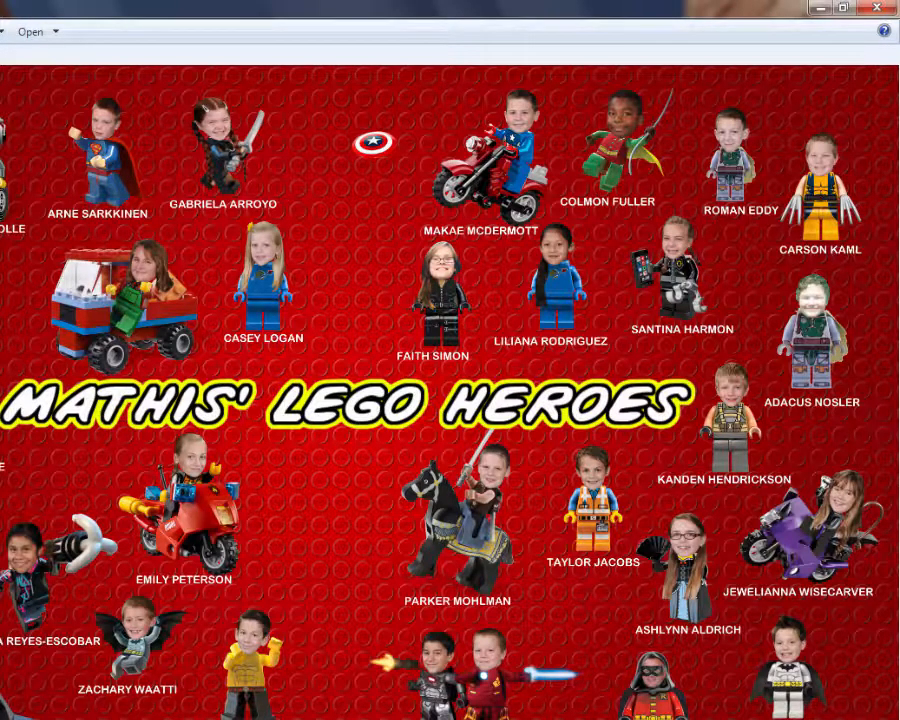
Switch back to the GIMP image and add two transparent 2560 × 1600 px layers above the BATBOY text
mouse_move(135, 719)
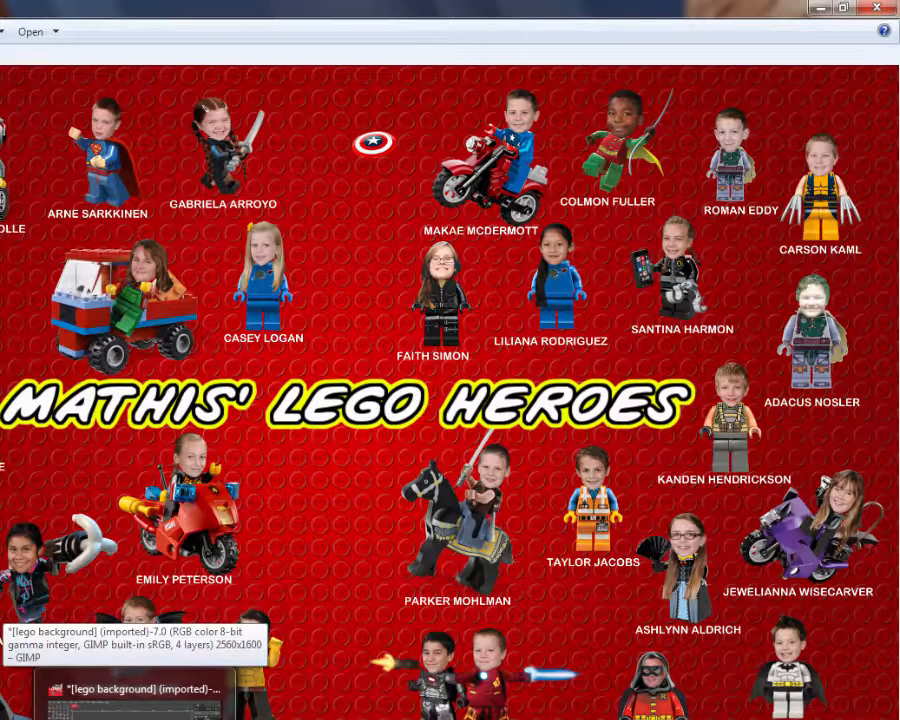
left_click(135, 700)
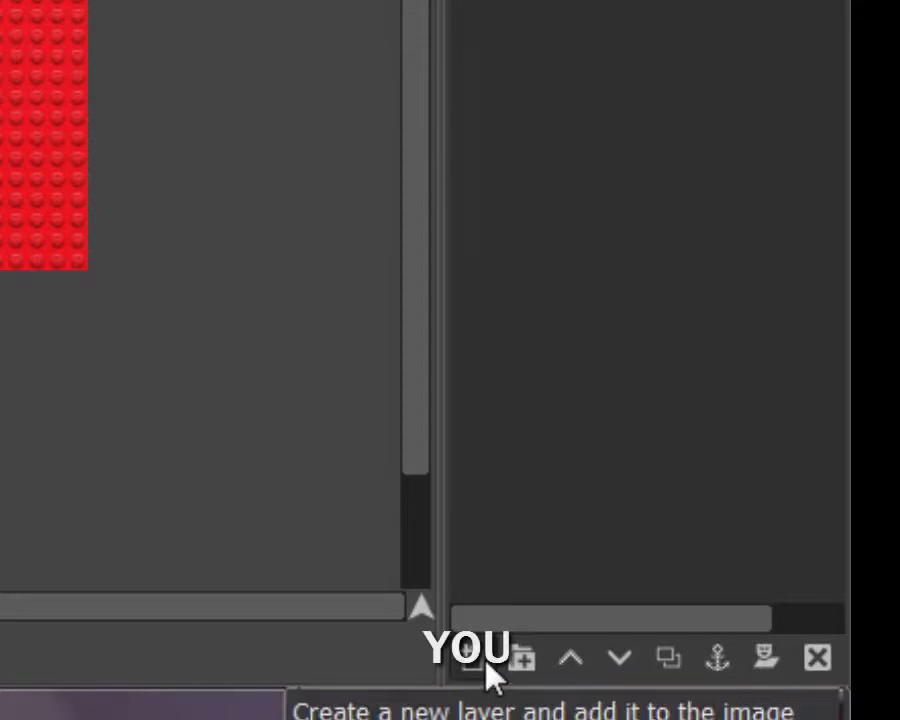
left_click(484, 672)
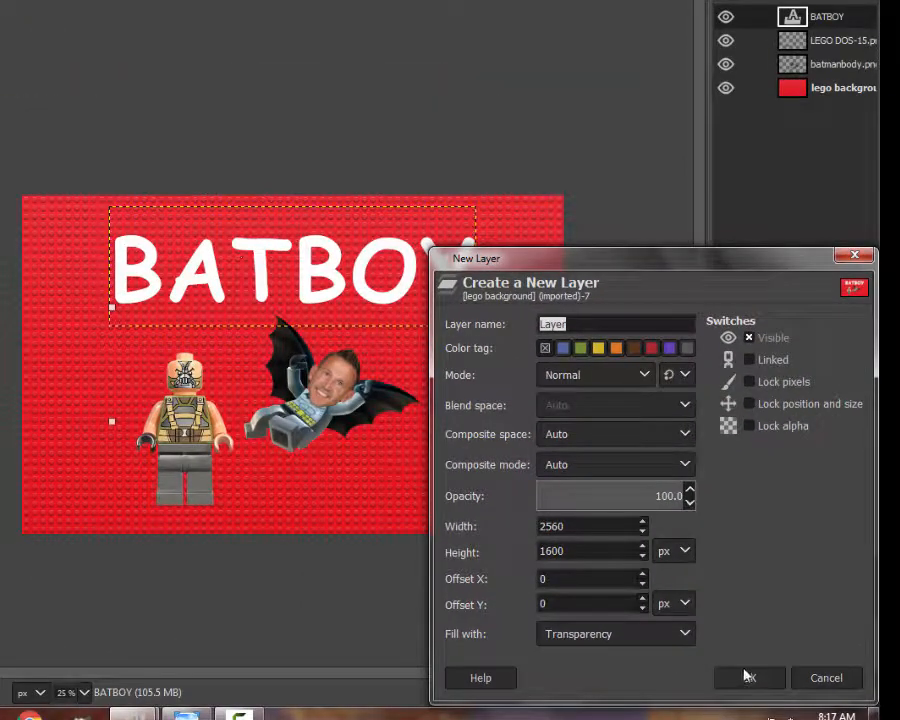
left_click(748, 677)
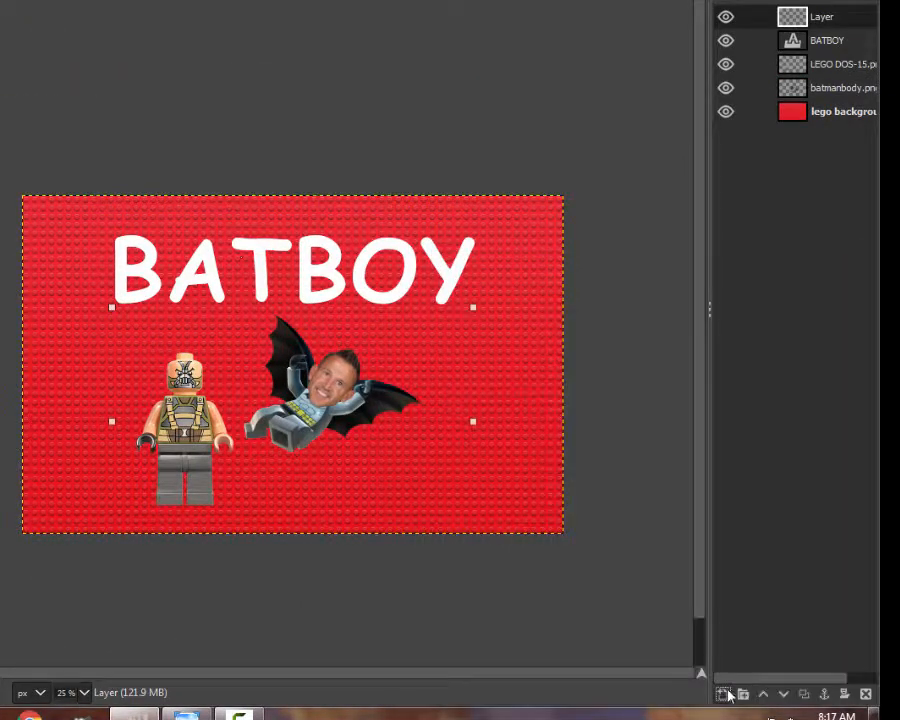
left_click(723, 694)
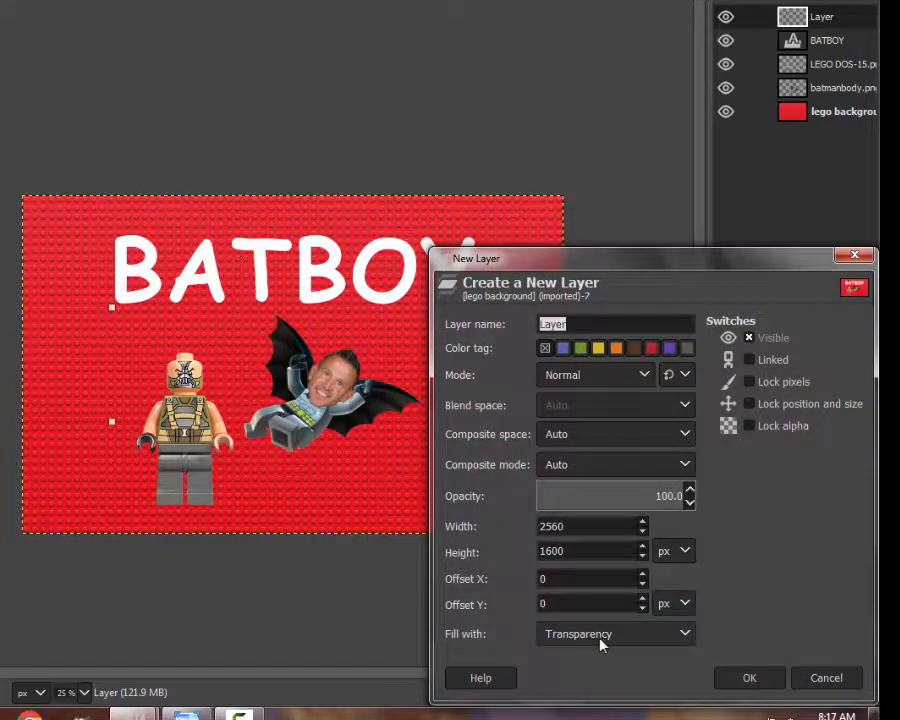
left_click(745, 678)
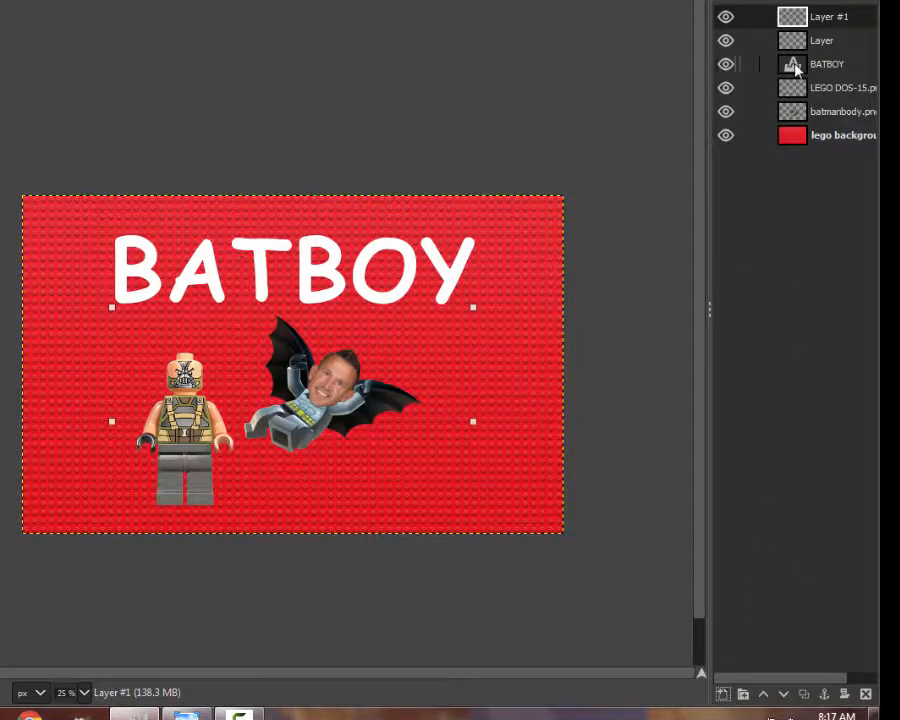
Raise the BATBOY text layer above both empty layers to the top of the layer stack
left_click_drag(812, 66, 822, 39)
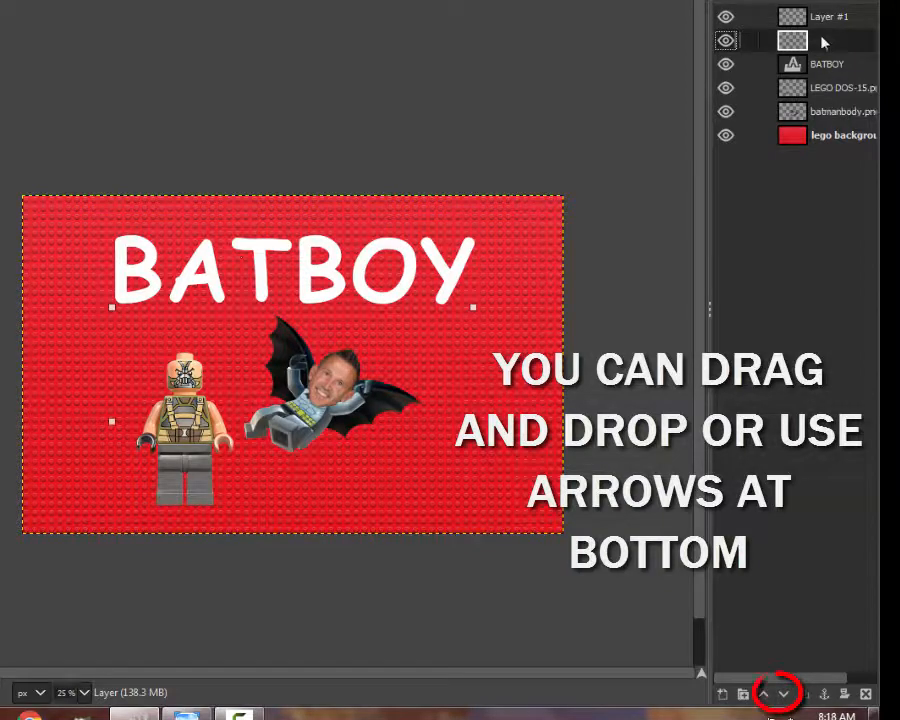
left_click(815, 67)
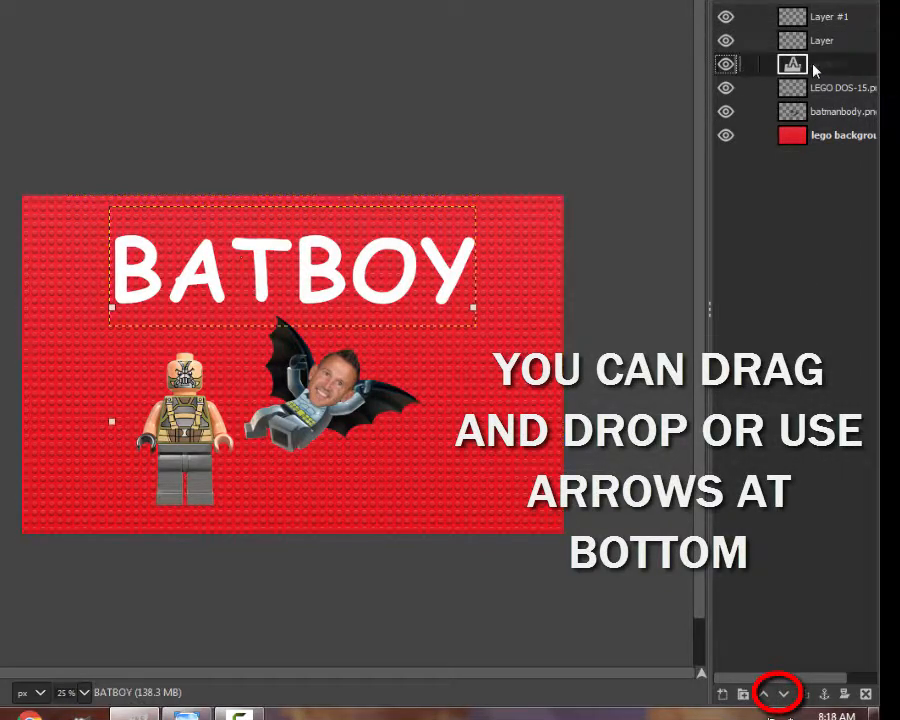
left_click(766, 694)
left_click(766, 694)
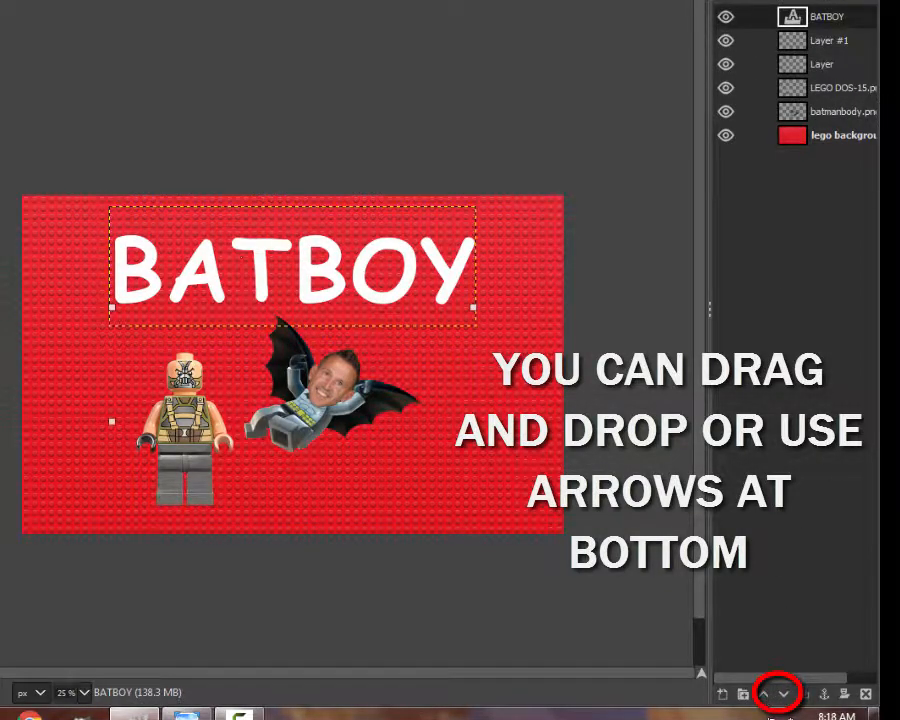
Create a selection from the BATBOY layer's alpha, make Layer #1 active and grow the selection by 10 px
right_click(822, 24)
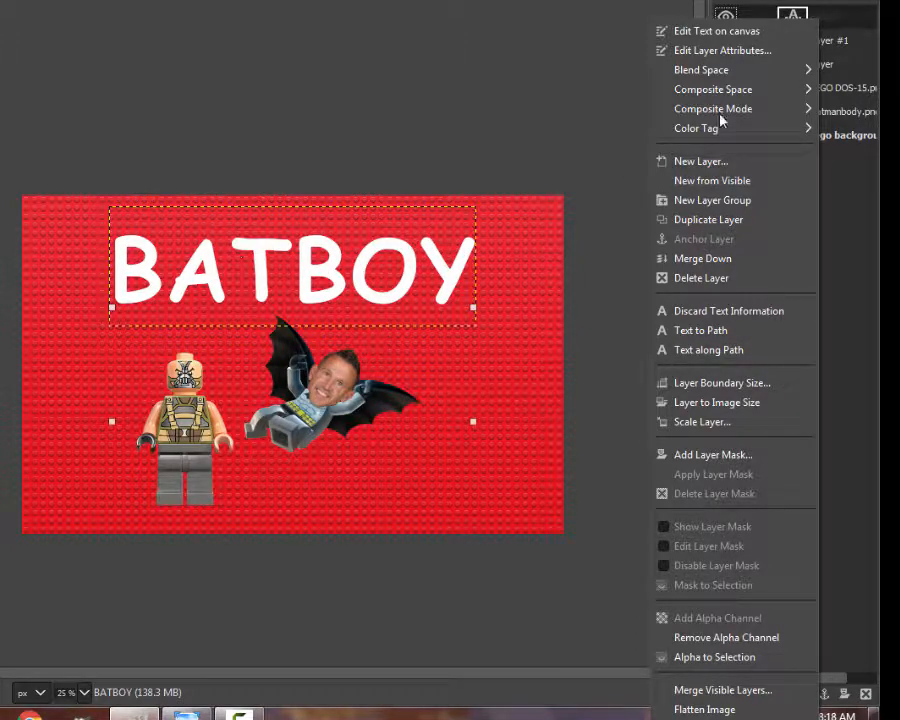
left_click(713, 658)
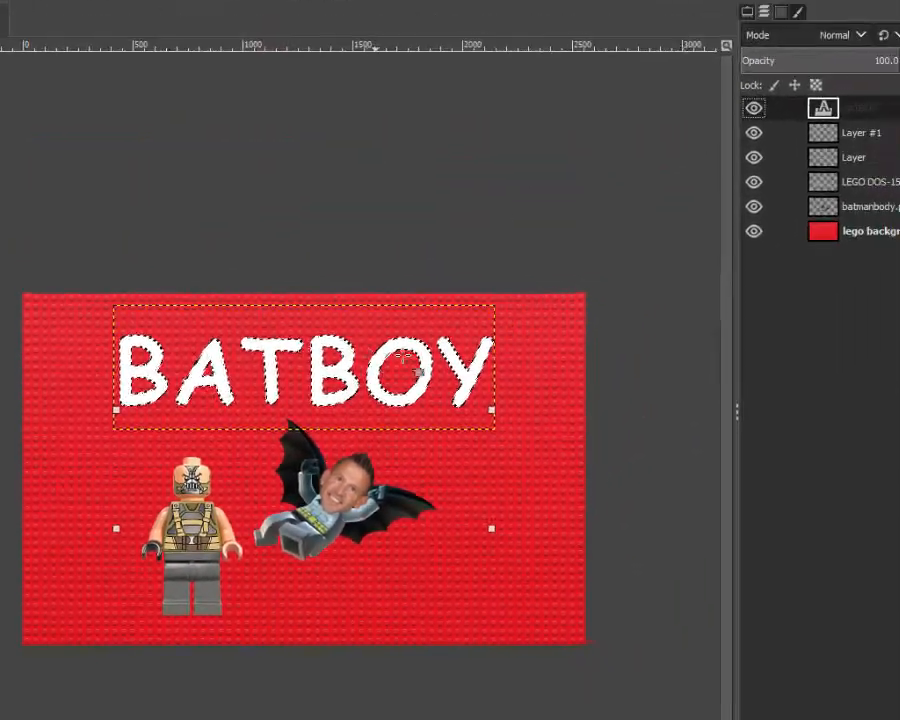
left_click(840, 137)
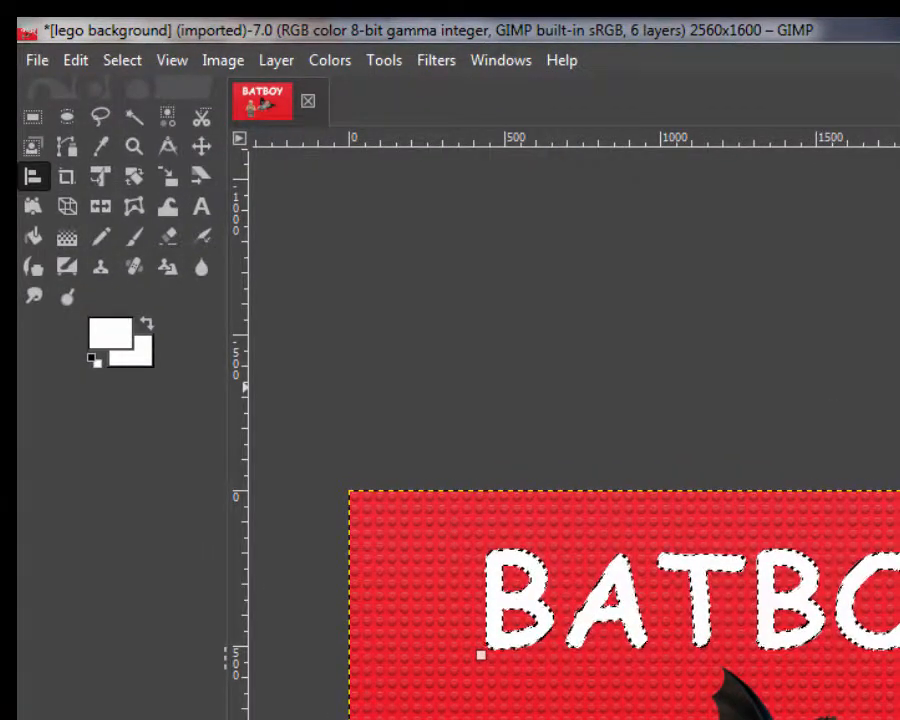
left_click(122, 62)
left_click(143, 400)
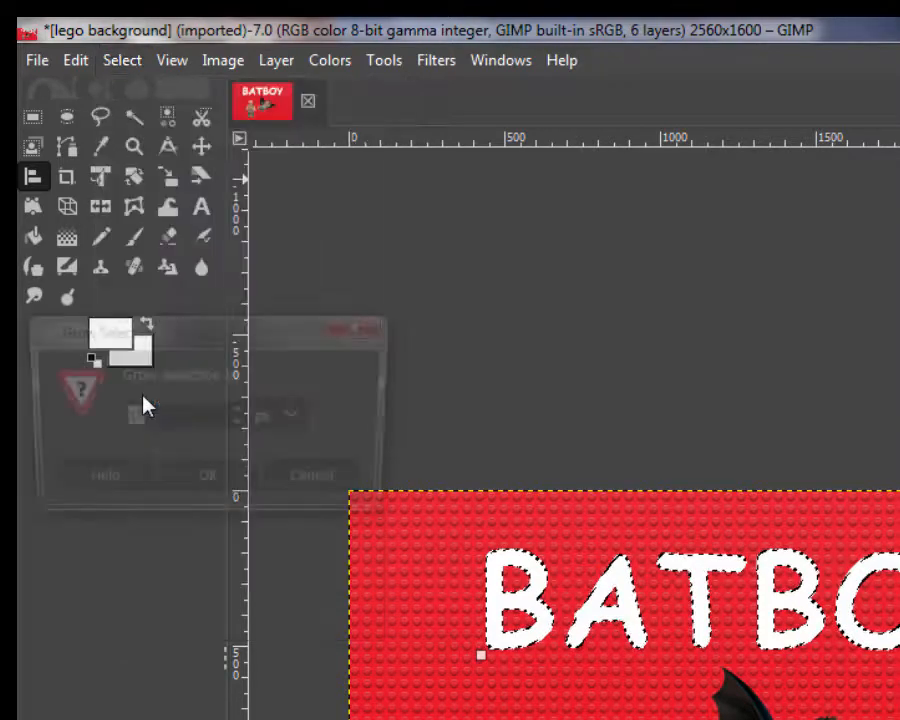
left_click(197, 487)
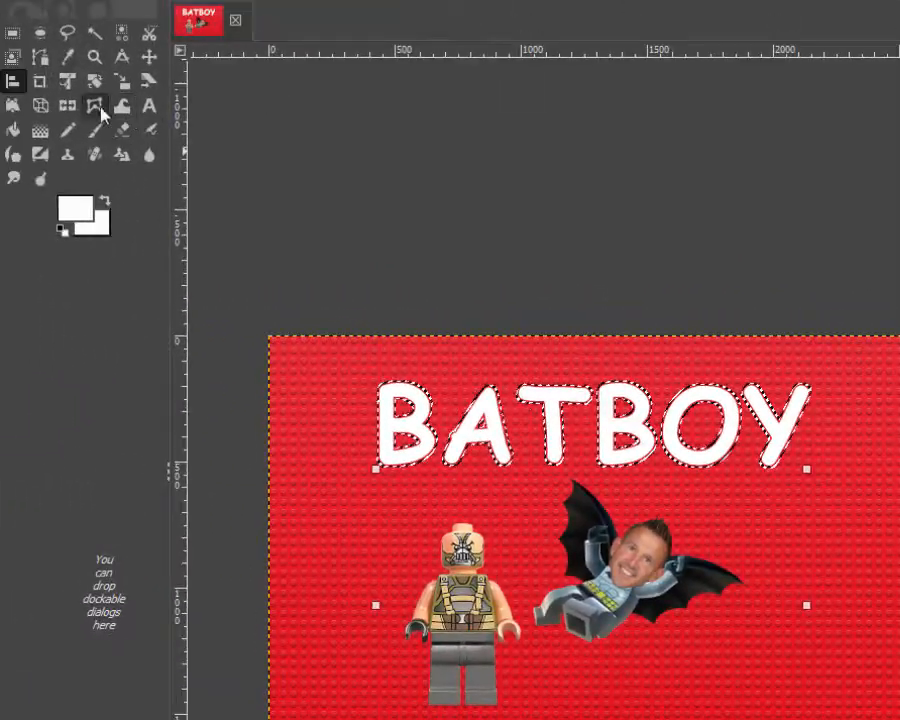
Bucket-fill the grown lettering selection on Layer #1 with black (000000) and deselect everything
left_click(14, 130)
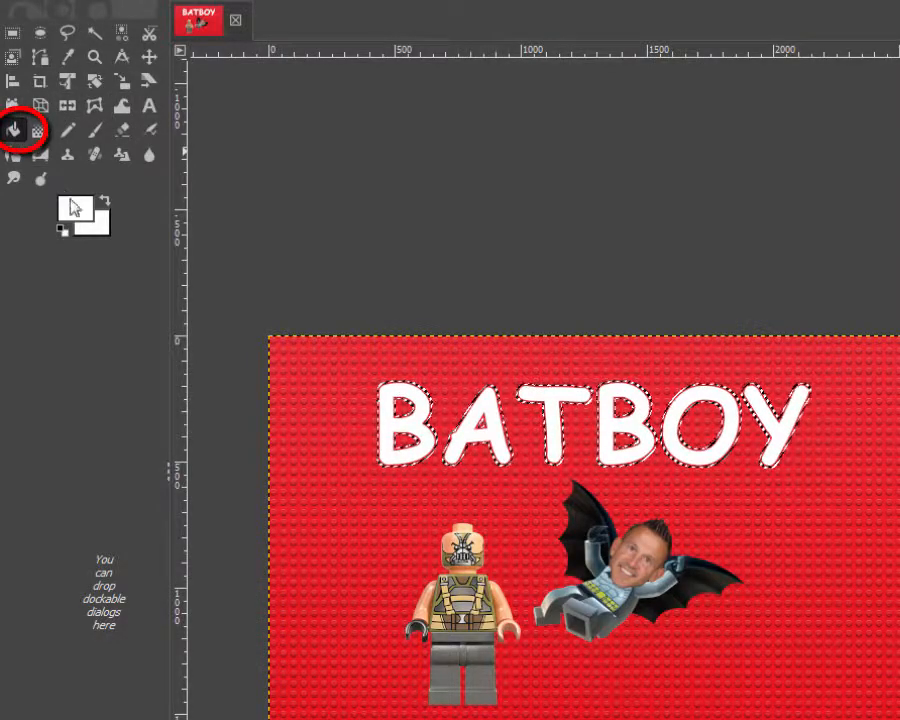
left_click(74, 207)
left_click(528, 296)
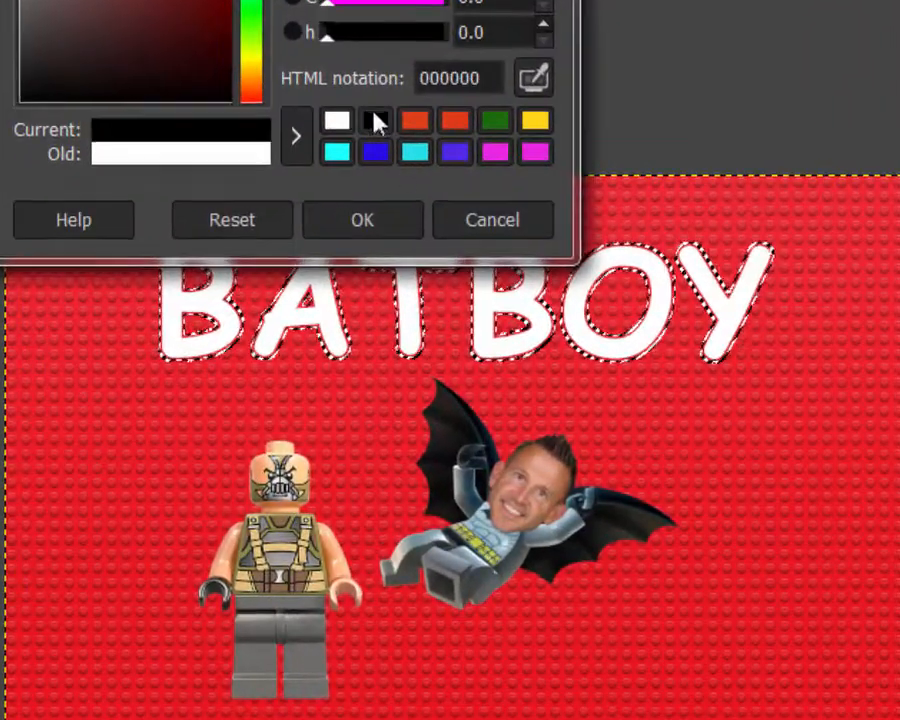
left_click(384, 227)
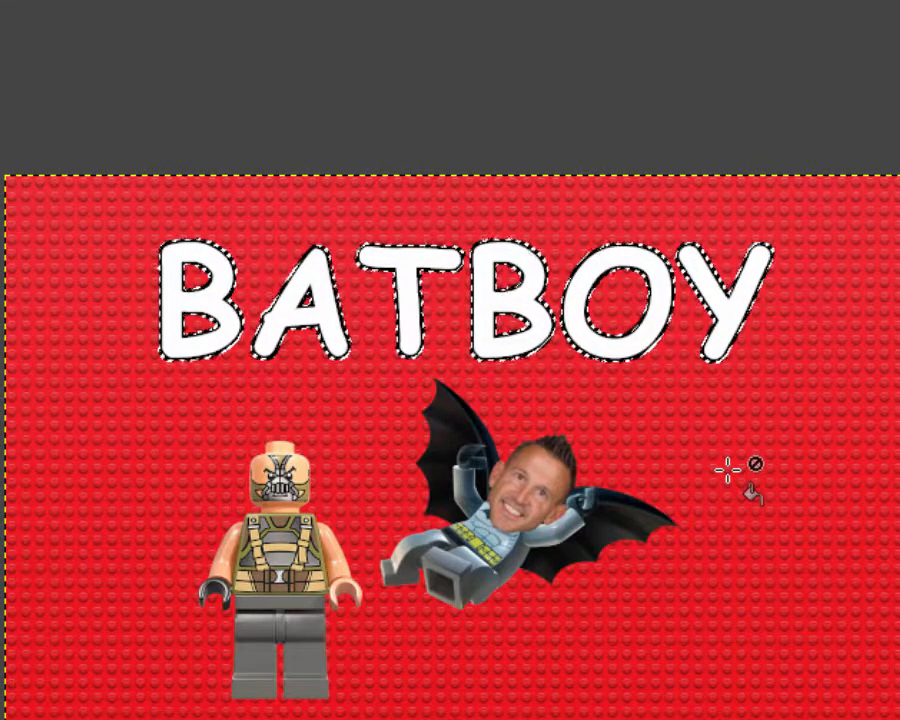
key("ctrl+shift+a")
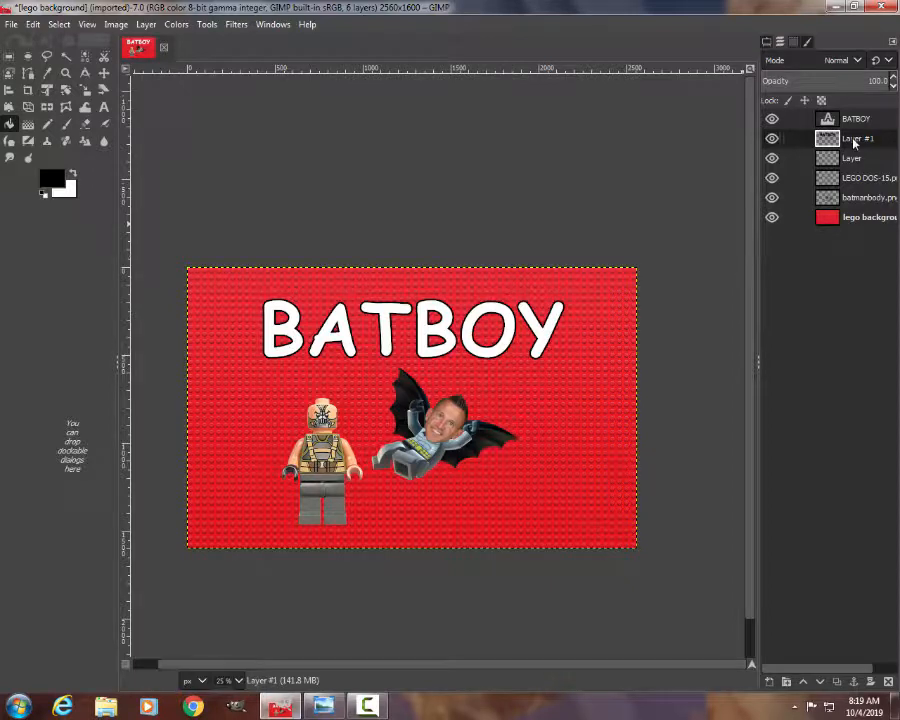
Create a selection from Layer #1's alpha, make the empty layer beneath it active and grow the selection by 15 px
right_click(853, 143)
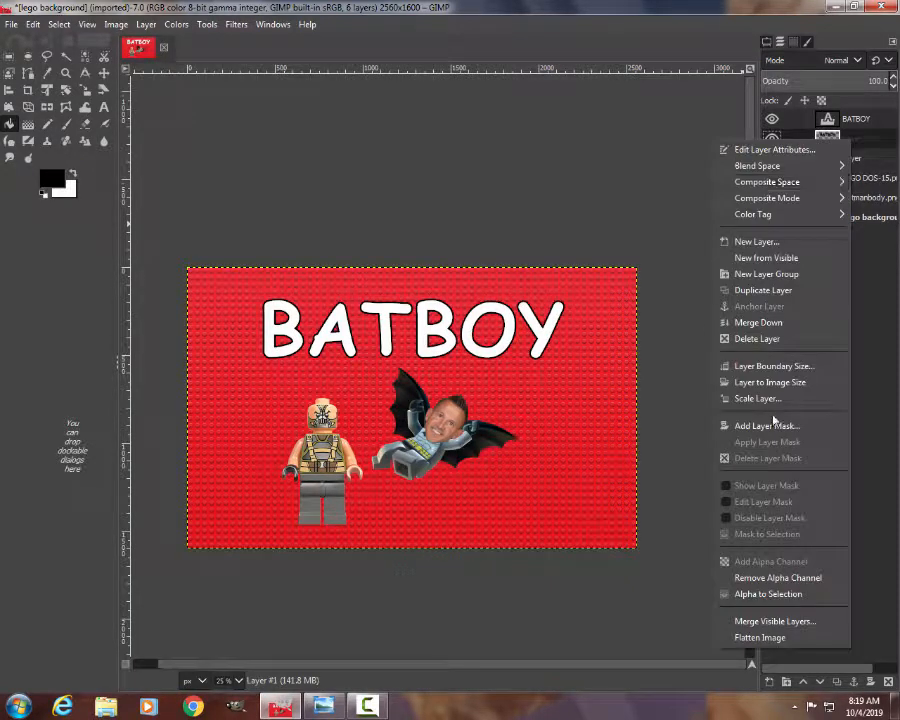
left_click(762, 594)
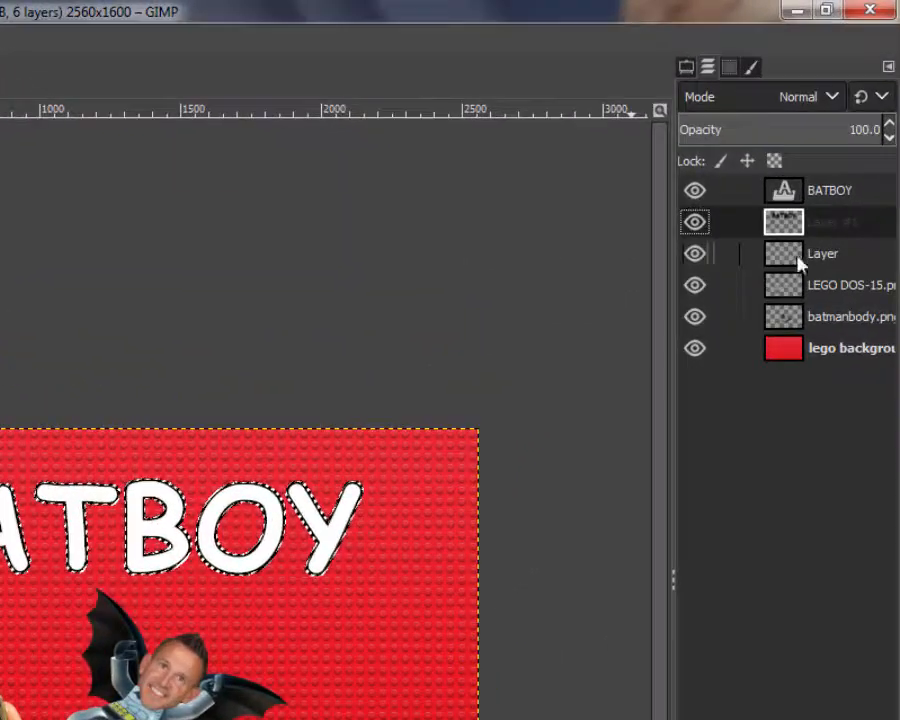
left_click(817, 258)
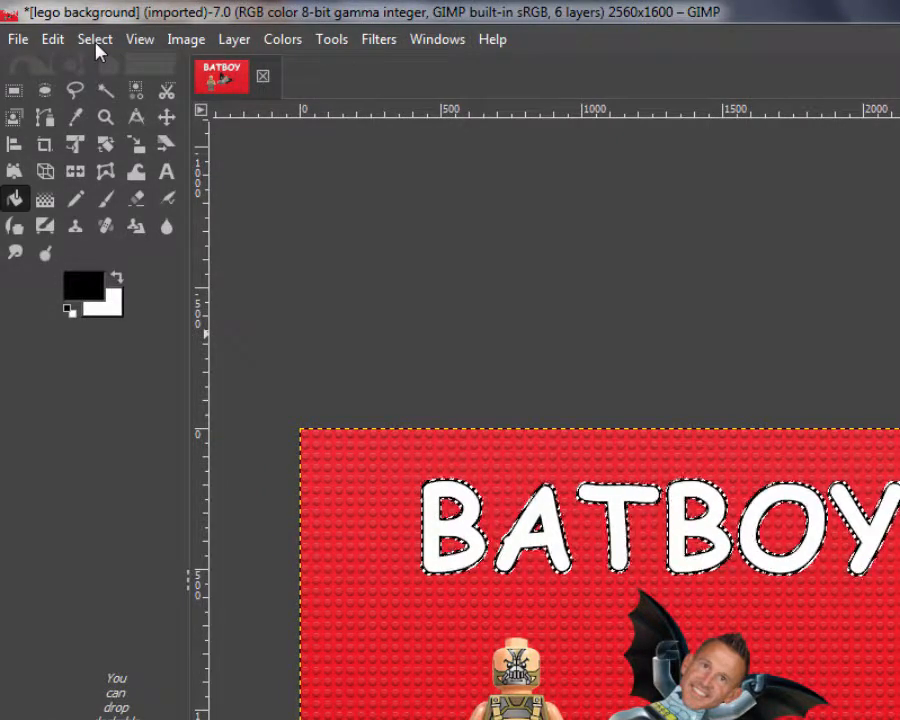
left_click(95, 41)
left_click(123, 350)
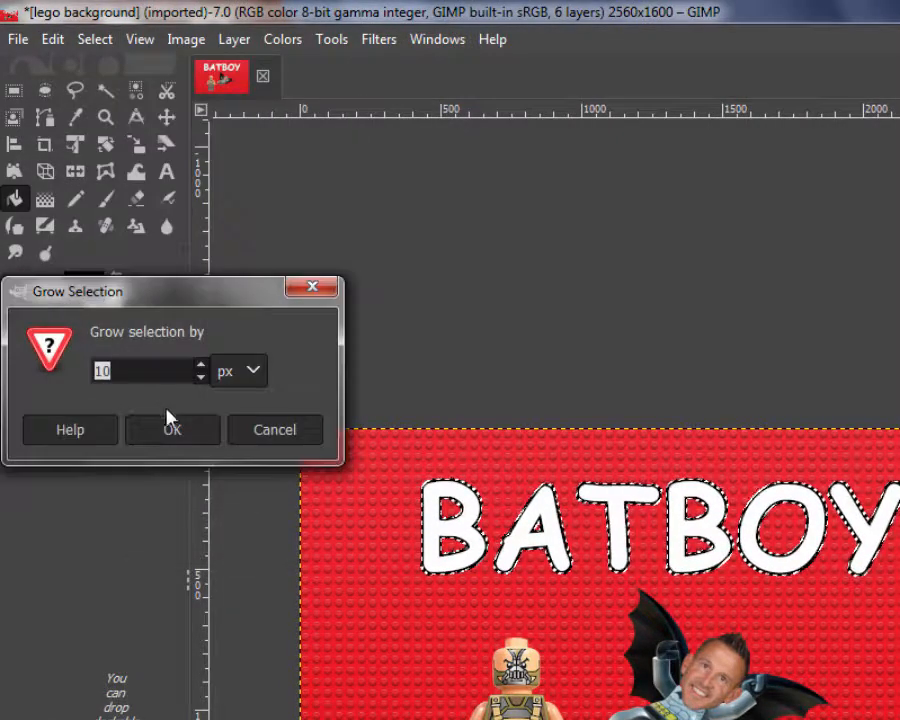
left_click(201, 363)
left_click(201, 363)
left_click(201, 363)
left_click(201, 363)
left_click(201, 363)
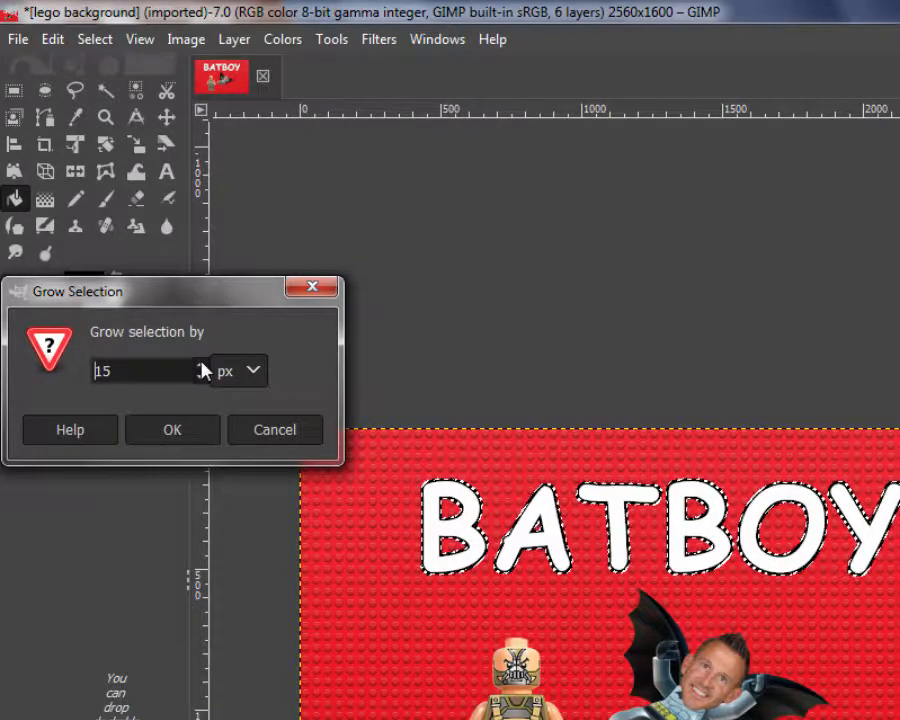
left_click(181, 434)
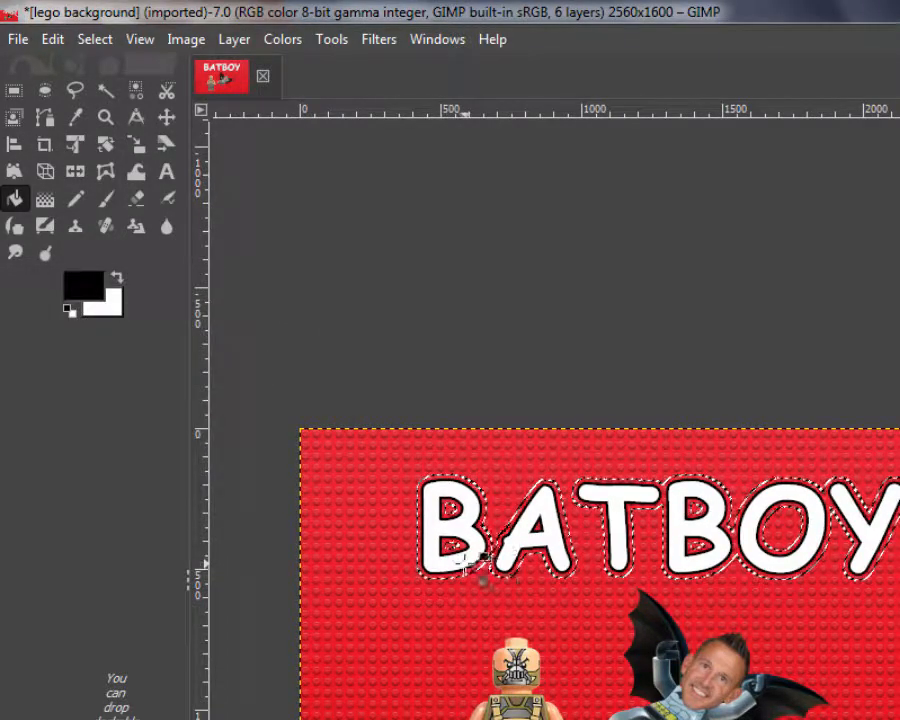
Bucket-fill the enlarged lettering selection on the lower outline layer with yellow (ffef19) and deselect everything
left_click(105, 288)
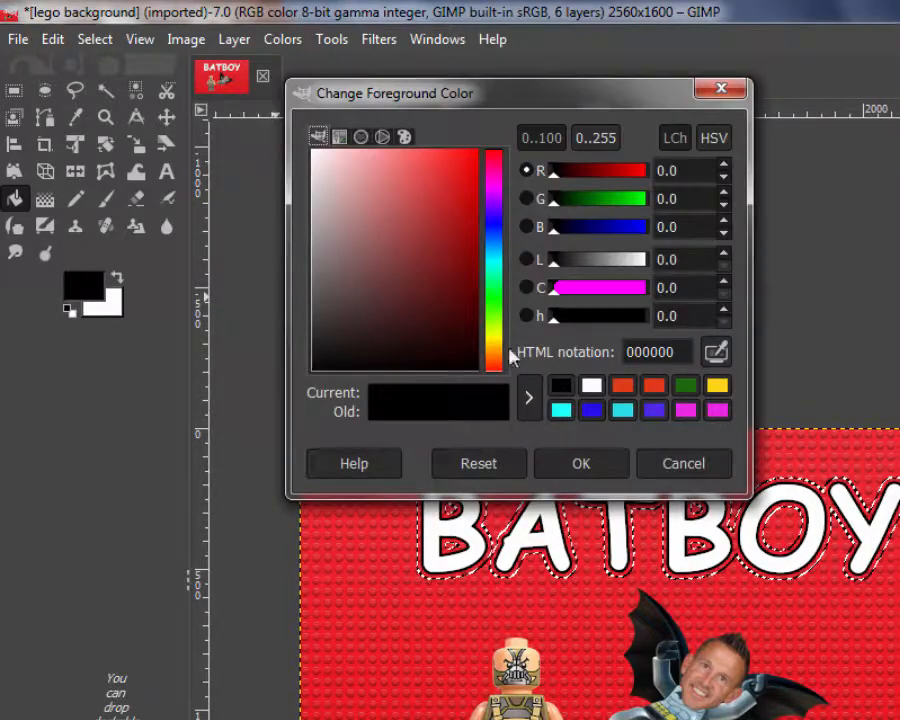
left_click(717, 387)
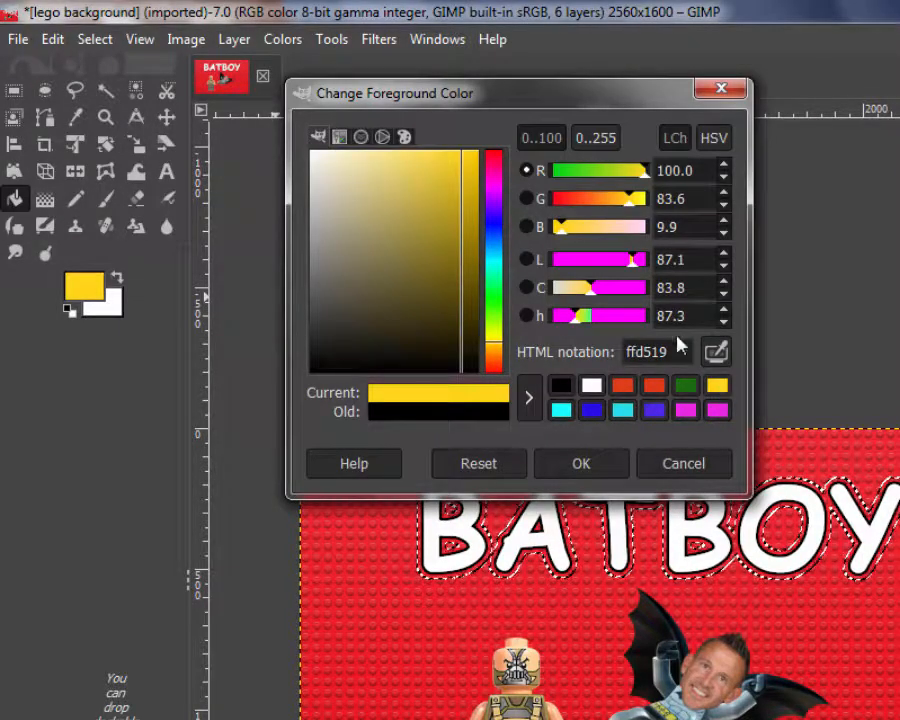
left_click(641, 200)
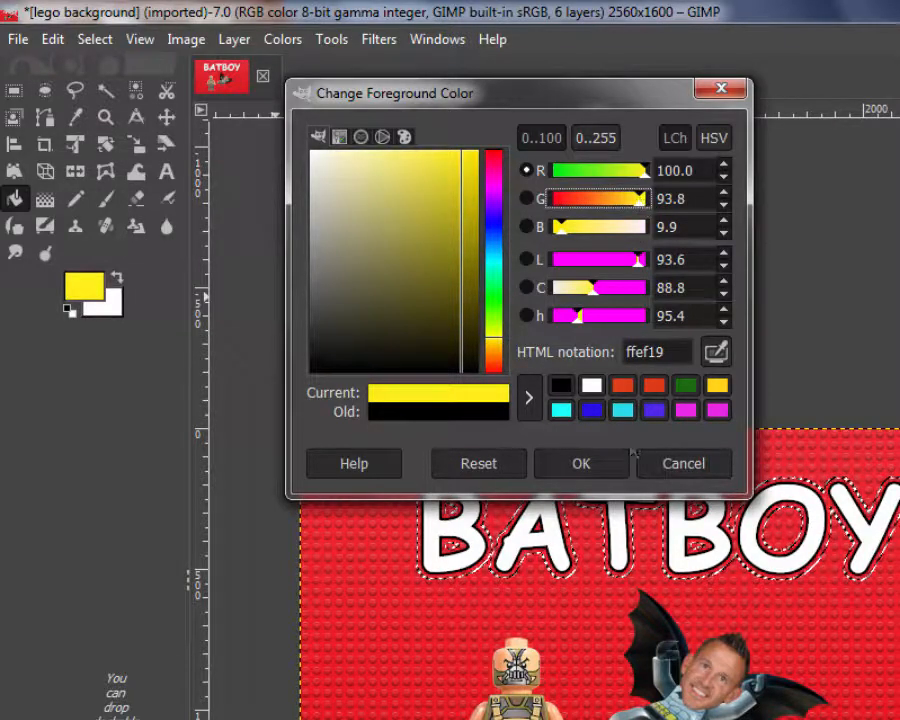
left_click(581, 463)
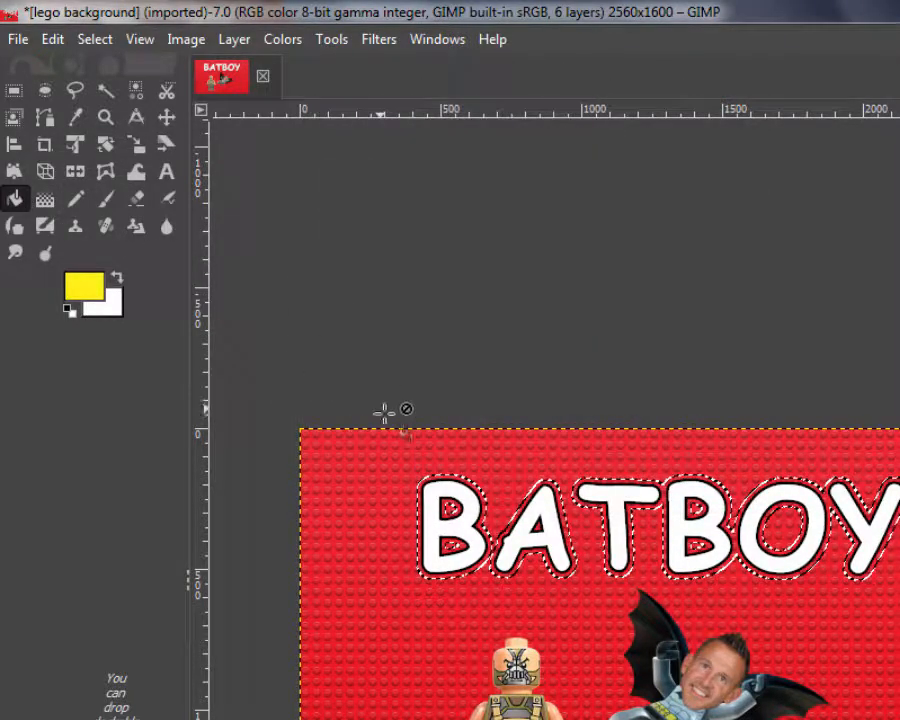
left_click(441, 481)
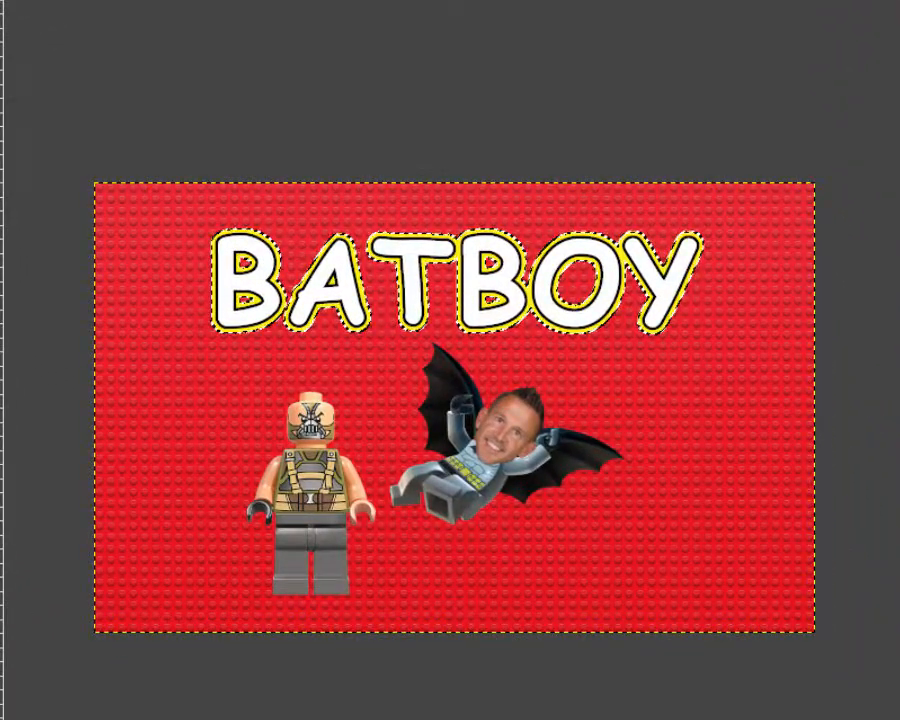
key("shift+ctrl+a")
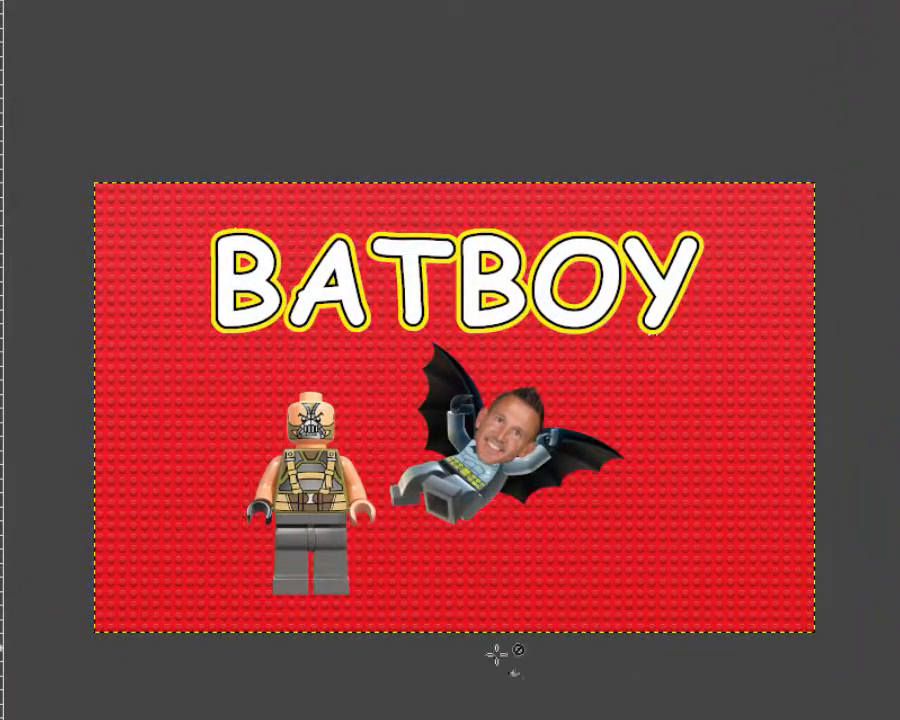